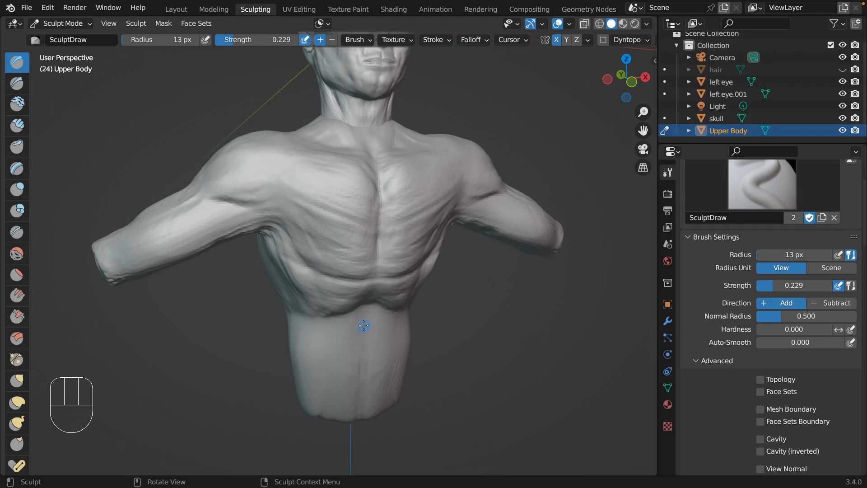
# Set the brush radius to 28 px and build up the side of the ribcage below the armpit with Clay Strips.
pyautogui.press('f')
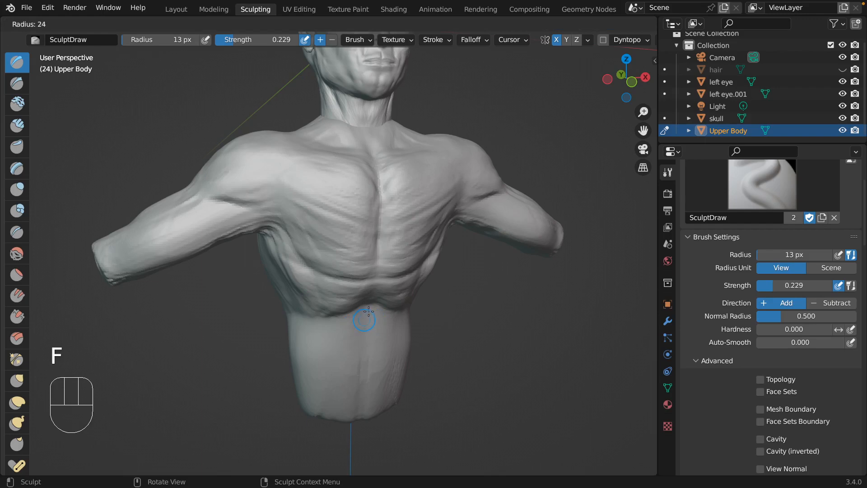
pyautogui.click(366, 313)
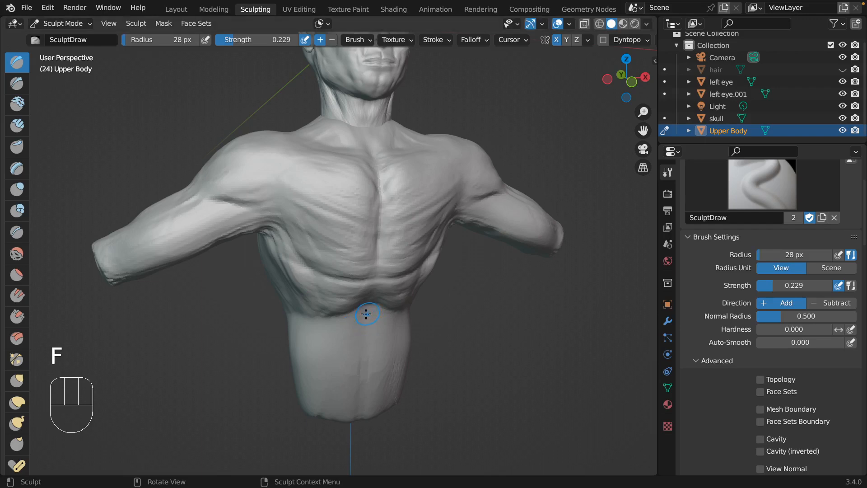
pyautogui.click(18, 125)
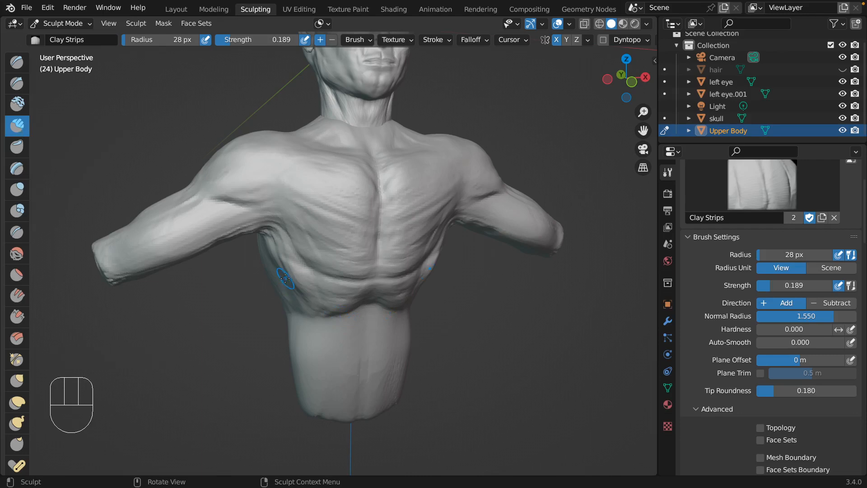
pyautogui.moveTo(285, 275)
pyautogui.mouseDown(button='middle')
pyautogui.moveTo(305, 266)
pyautogui.moveTo(300, 229)
pyautogui.moveTo(294, 242)
pyautogui.mouseUp(button='middle')
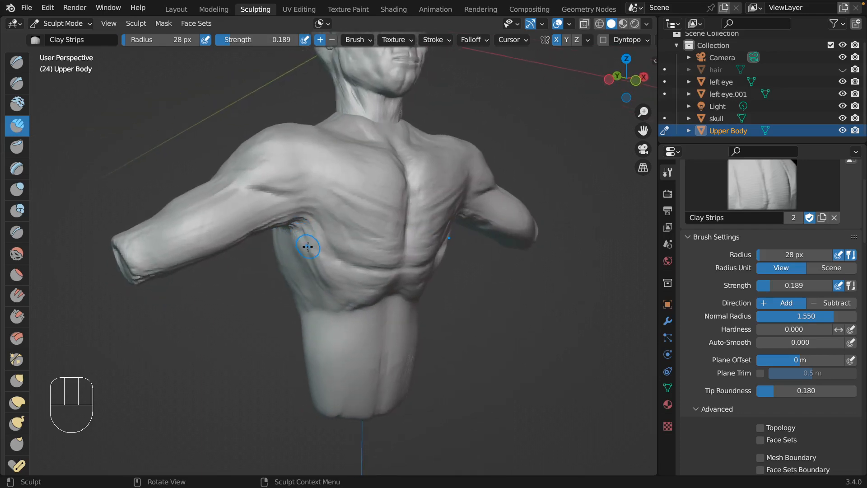
pyautogui.moveTo(300, 233); pyautogui.dragTo(302, 246)
pyautogui.moveTo(302, 246); pyautogui.dragTo(293, 255)
pyautogui.moveTo(292, 256); pyautogui.dragTo(288, 259)
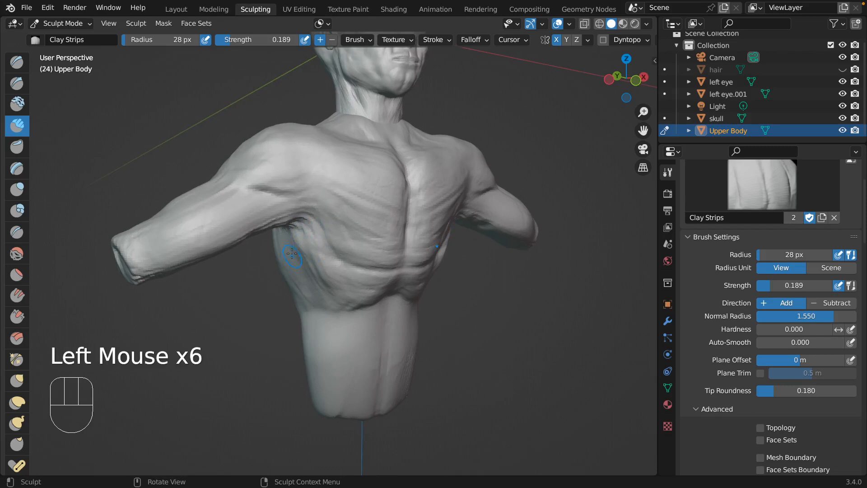
# Add Clay Strips strokes for the serratus muscles along the side of the ribcage under the arm.
pyautogui.moveTo(292, 253); pyautogui.dragTo(319, 246, button='middle')
pyautogui.moveTo(324, 249); pyautogui.dragTo(330, 243)
pyautogui.moveTo(330, 243); pyautogui.dragTo(331, 236)
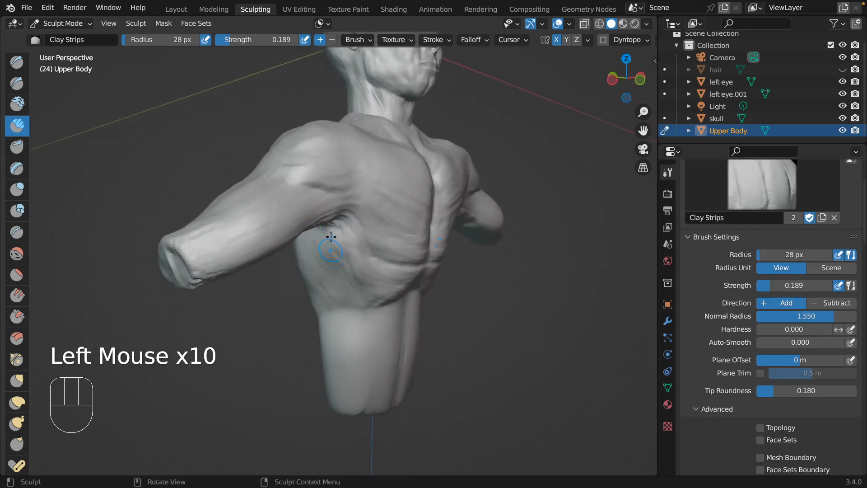
pyautogui.moveTo(331, 236)
pyautogui.mouseDown(button='middle')
pyautogui.moveTo(319, 232)
pyautogui.moveTo(299, 248)
pyautogui.mouseUp(button='middle')
pyautogui.moveTo(299, 240)
pyautogui.mouseDown()
pyautogui.moveTo(336, 236)
pyautogui.moveTo(326, 225)
pyautogui.moveTo(330, 238)
pyautogui.mouseUp()
# Reduce the brush radius to 18 px and refine the rib muscles on the side of the torso.
pyautogui.press('f')
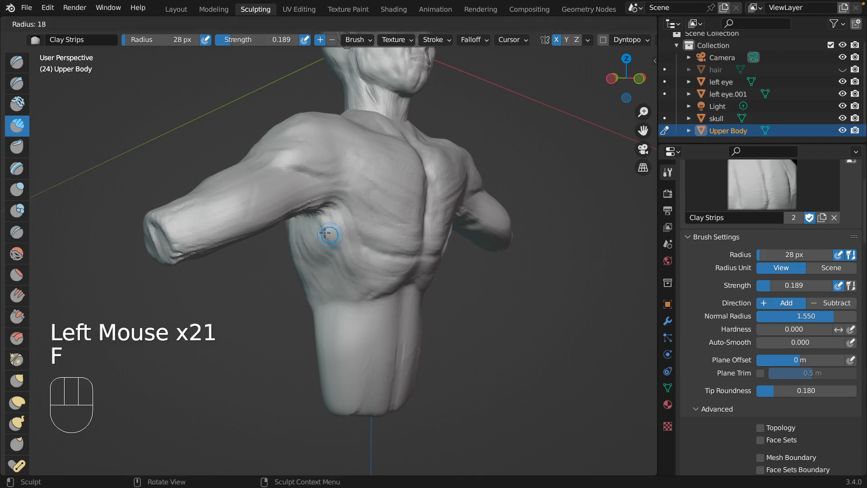
pyautogui.click(324, 233)
pyautogui.click(325, 234)
pyautogui.click(324, 235)
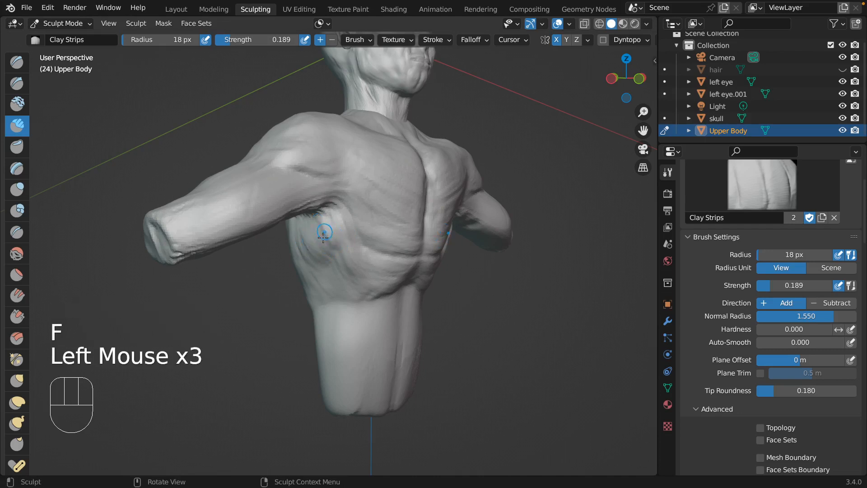
pyautogui.moveTo(316, 259); pyautogui.dragTo(279, 244, button='middle')
pyautogui.click(279, 261)
pyautogui.click(279, 261)
pyautogui.click(280, 262)
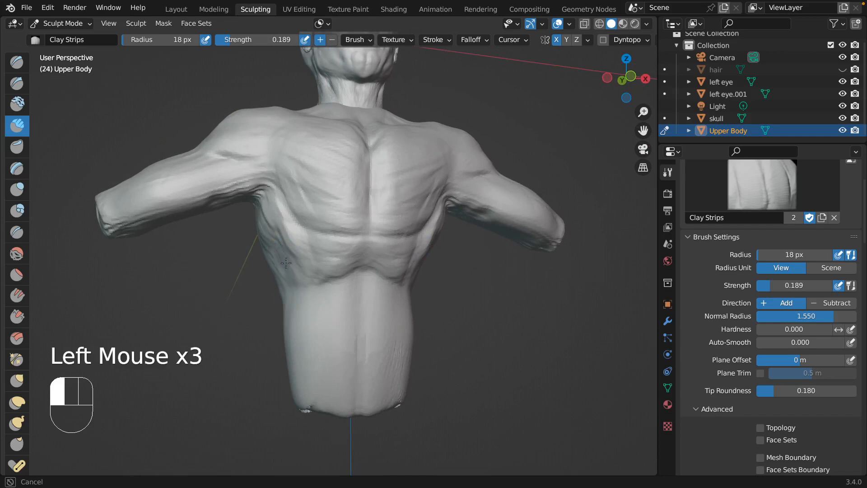
# Build up the serratus strips between the lower ribs and the outer edge of the chest.
pyautogui.click(276, 267)
pyautogui.click(274, 264)
pyautogui.click(281, 252)
pyautogui.click(283, 244)
pyautogui.click(287, 243)
pyautogui.click(296, 240)
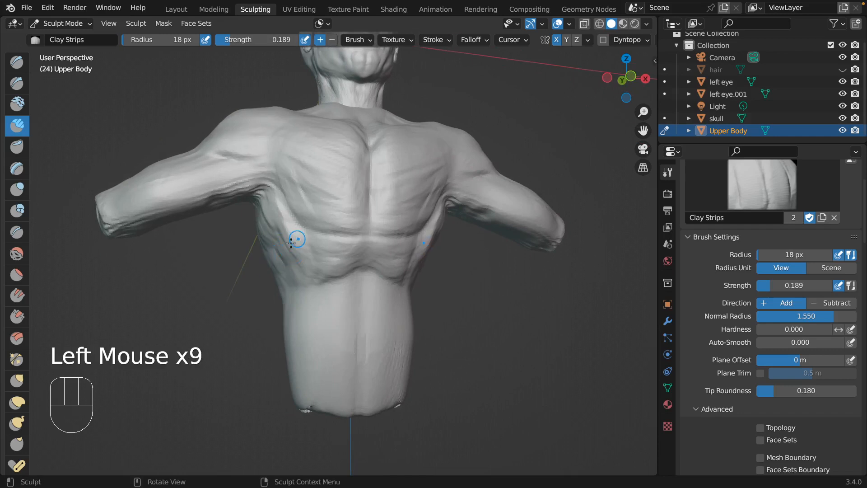
pyautogui.click(291, 239)
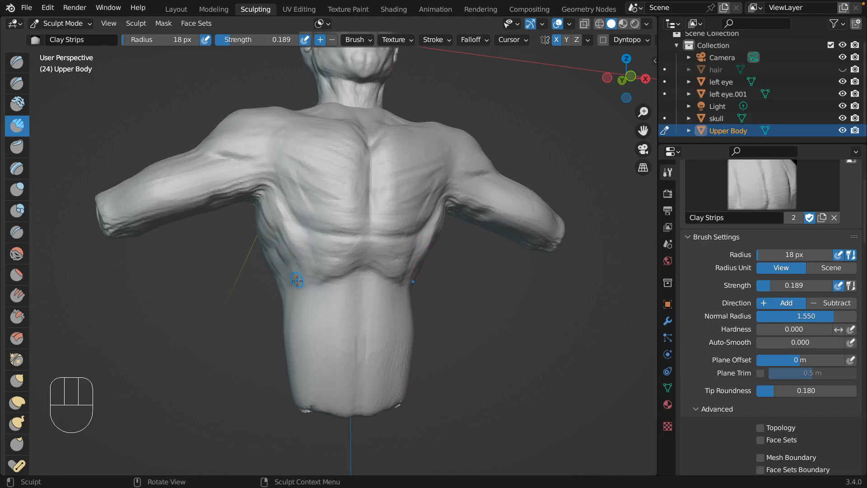
# Sculpt vertical oblique strips from the bottom of the ribcage down the side of the waist.
pyautogui.click(288, 301)
pyautogui.click(300, 312)
pyautogui.moveTo(300, 312)
pyautogui.mouseDown()
pyautogui.moveTo(290, 307)
pyautogui.moveTo(295, 325)
pyautogui.mouseUp()
pyautogui.moveTo(296, 292); pyautogui.dragTo(305, 305)
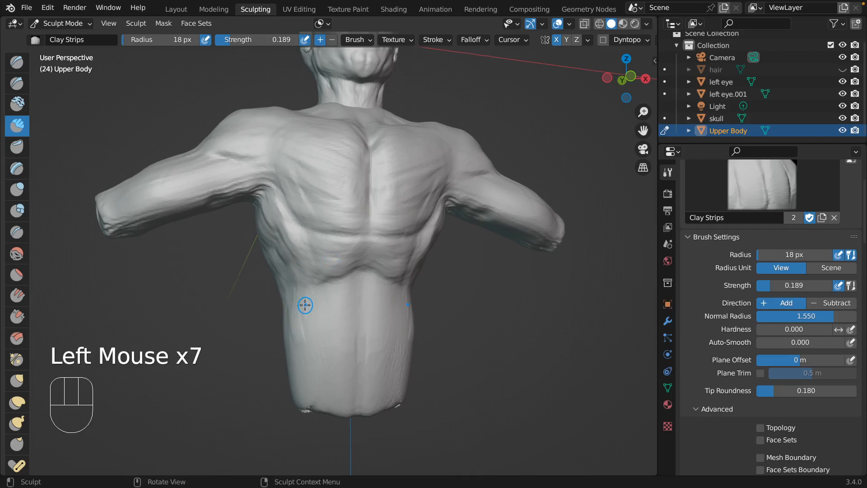
# Block in the uppermost pair of abdominal muscles directly beneath the rib arch with Clay Strips.
pyautogui.moveTo(305, 305)
pyautogui.mouseDown(button='middle')
pyautogui.moveTo(274, 294)
pyautogui.moveTo(315, 298)
pyautogui.moveTo(324, 289)
pyautogui.moveTo(318, 296)
pyautogui.mouseUp(button='middle')
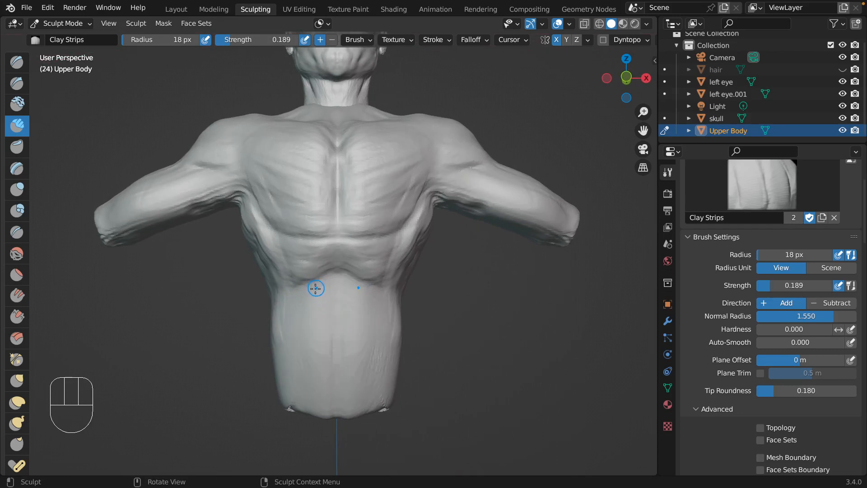
pyautogui.moveTo(309, 284); pyautogui.dragTo(310, 287)
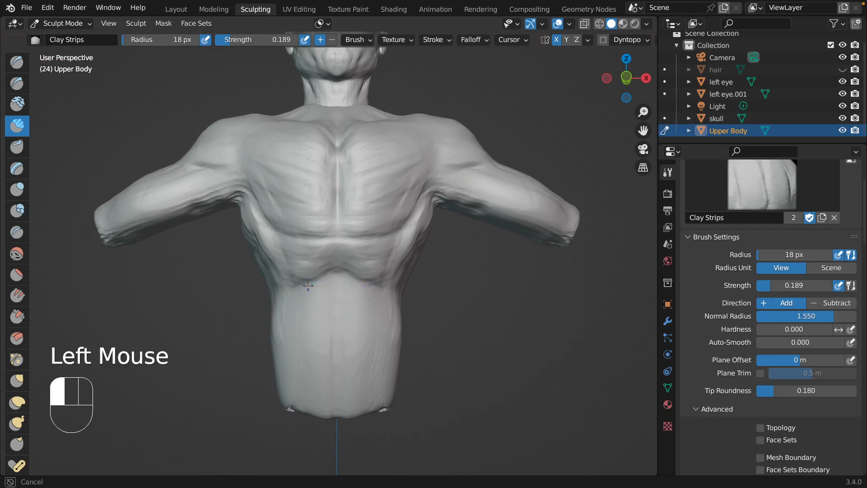
pyautogui.click(309, 283)
pyautogui.click(310, 283)
pyautogui.click(321, 285)
pyautogui.click(329, 286)
pyautogui.click(331, 288)
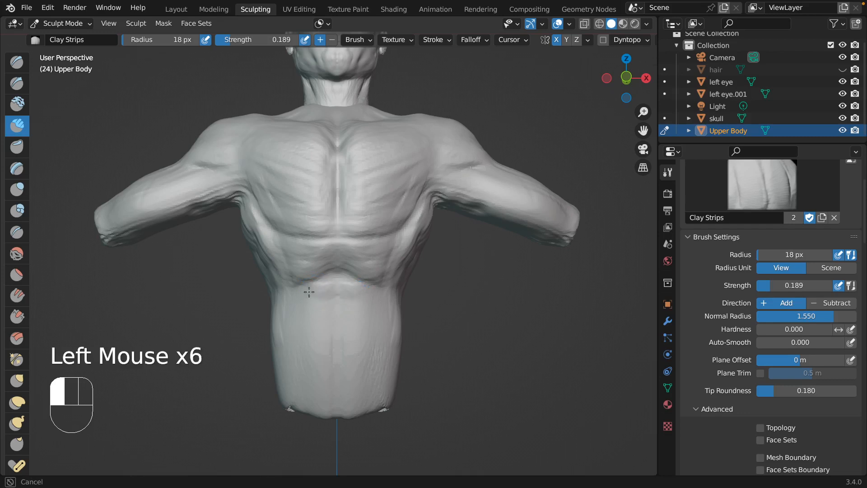
pyautogui.moveTo(336, 278); pyautogui.dragTo(345, 271)
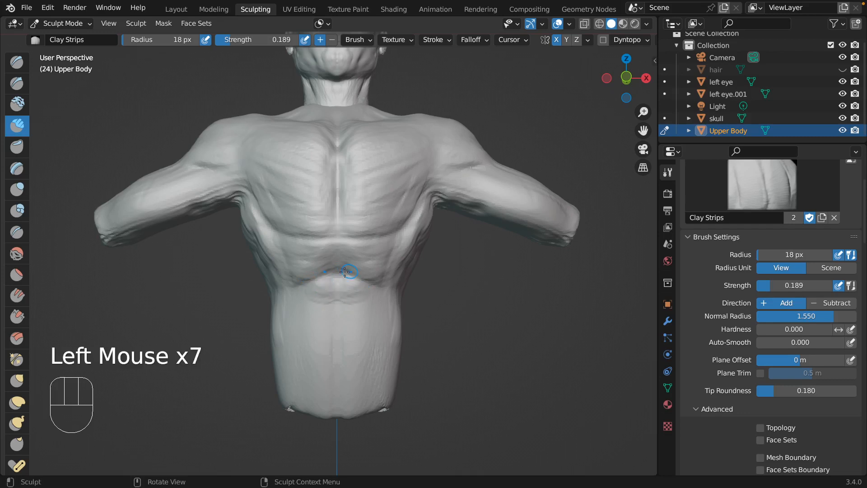
# Block in the second row of abdominal muscles below the first pair, on both sides of the midline.
pyautogui.moveTo(312, 311); pyautogui.dragTo(309, 309)
pyautogui.click(313, 310)
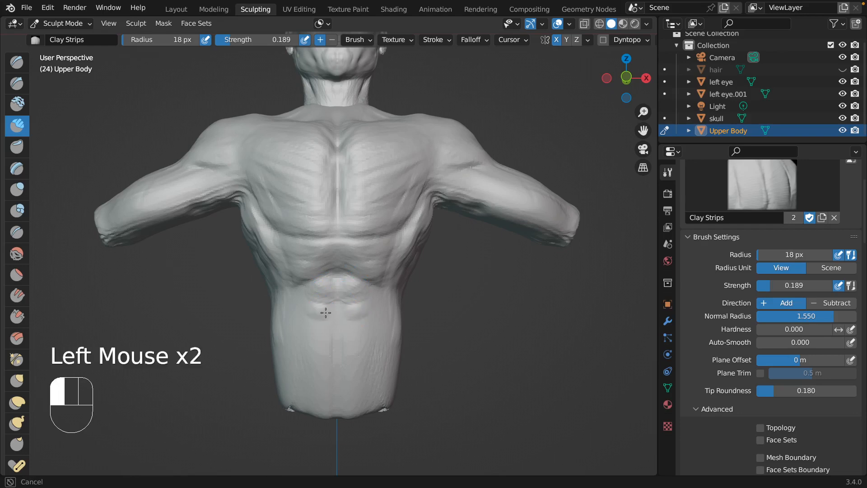
pyautogui.doubleClick(314, 314)
pyautogui.click(315, 319)
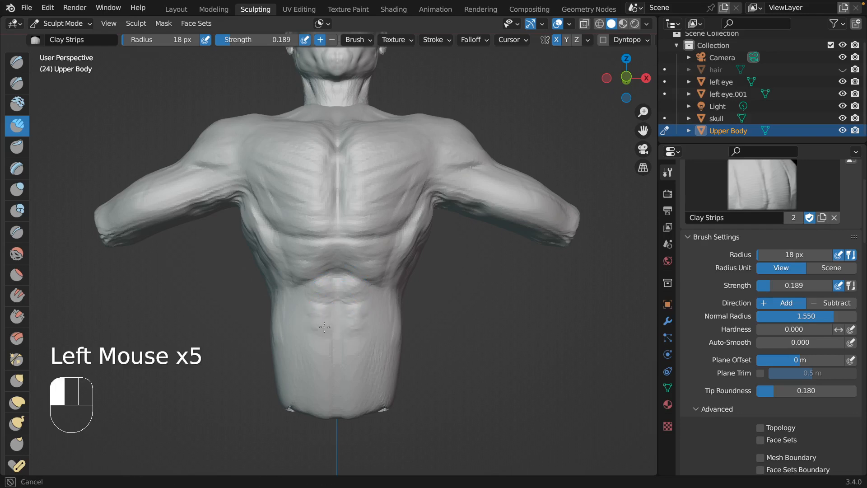
pyautogui.click(319, 311)
pyautogui.moveTo(335, 325); pyautogui.dragTo(335, 322)
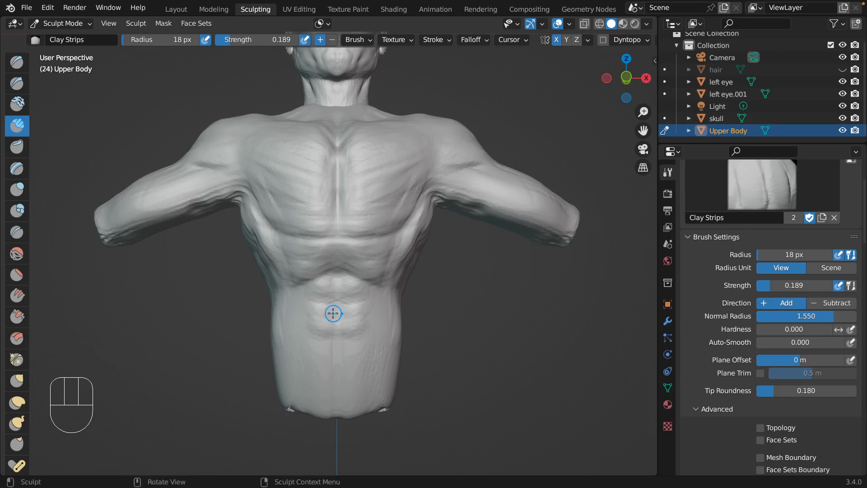
# Add more volume to the uppermost abdominal pair, from the midline out to its side edges.
pyautogui.click(329, 281)
pyautogui.click(327, 282)
pyautogui.click(325, 285)
pyautogui.click(324, 286)
pyautogui.click(321, 289)
pyautogui.click(319, 290)
pyautogui.moveTo(315, 287); pyautogui.dragTo(311, 286)
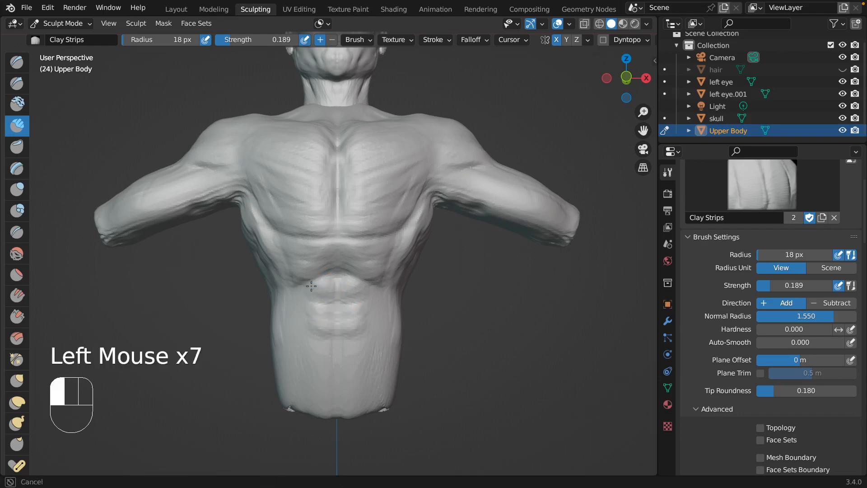
pyautogui.click(312, 286)
pyautogui.click(314, 286)
pyautogui.click(315, 286)
pyautogui.click(317, 286)
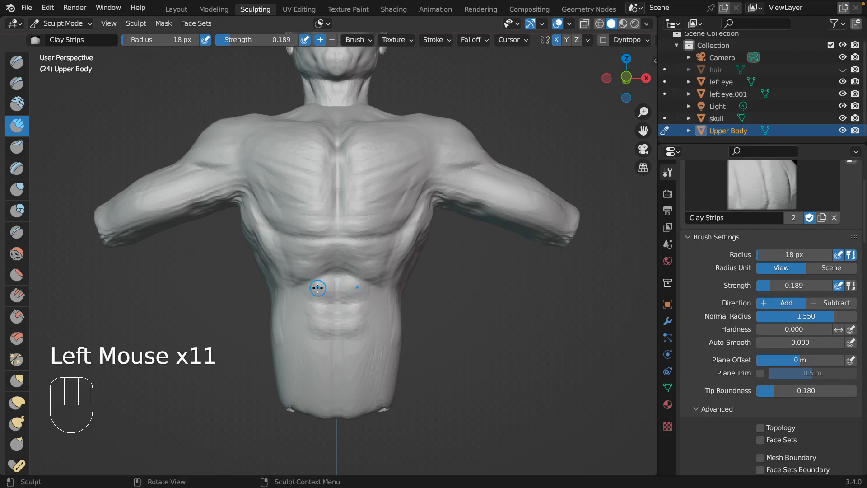
# Fill out the second abdominal row with broader clay strokes towards the midline.
pyautogui.moveTo(325, 310); pyautogui.dragTo(323, 308)
pyautogui.click(329, 313)
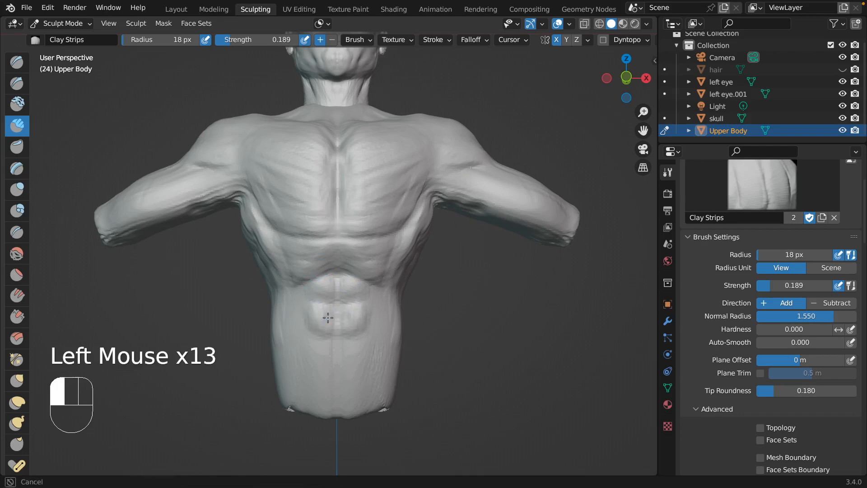
pyautogui.click(332, 324)
# Shape the abdominals from several angles, adding strokes below the rib arch and down their outer edge.
pyautogui.moveTo(356, 254); pyautogui.dragTo(349, 281, button='middle')
pyautogui.moveTo(349, 281); pyautogui.dragTo(340, 282)
pyautogui.moveTo(339, 281)
pyautogui.mouseDown(button='middle')
pyautogui.moveTo(346, 286)
pyautogui.moveTo(294, 290)
pyautogui.mouseUp(button='middle')
pyautogui.moveTo(294, 291)
pyautogui.mouseDown()
pyautogui.moveTo(308, 293)
pyautogui.moveTo(294, 306)
pyautogui.mouseUp()
pyautogui.moveTo(294, 306); pyautogui.dragTo(298, 332)
pyautogui.moveTo(314, 333)
pyautogui.mouseDown(button='middle')
pyautogui.moveTo(300, 335)
pyautogui.moveTo(314, 332)
pyautogui.moveTo(306, 312)
pyautogui.mouseUp(button='middle')
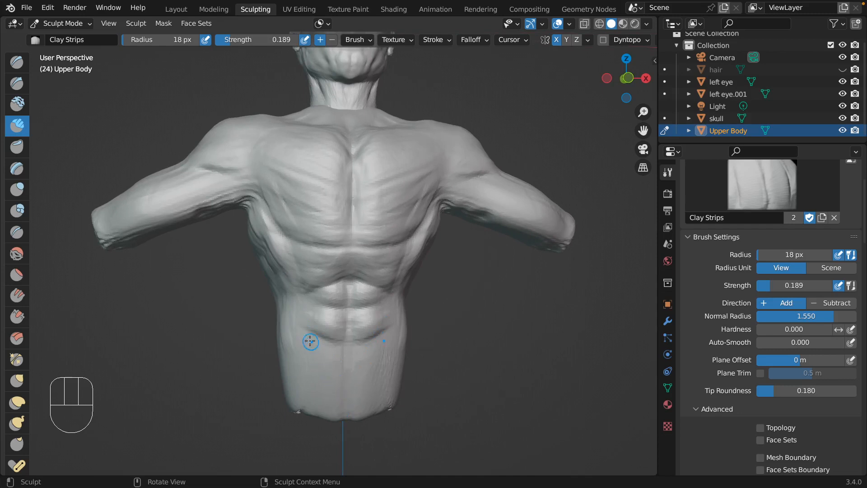
# Build up the external obliques along the side of the waist beside the second abdominal row.
pyautogui.click(283, 344)
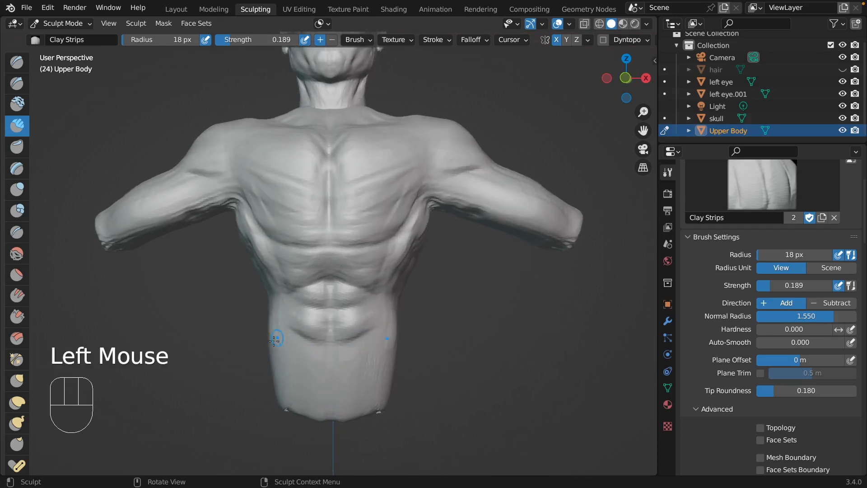
pyautogui.click(283, 346)
pyautogui.click(279, 329)
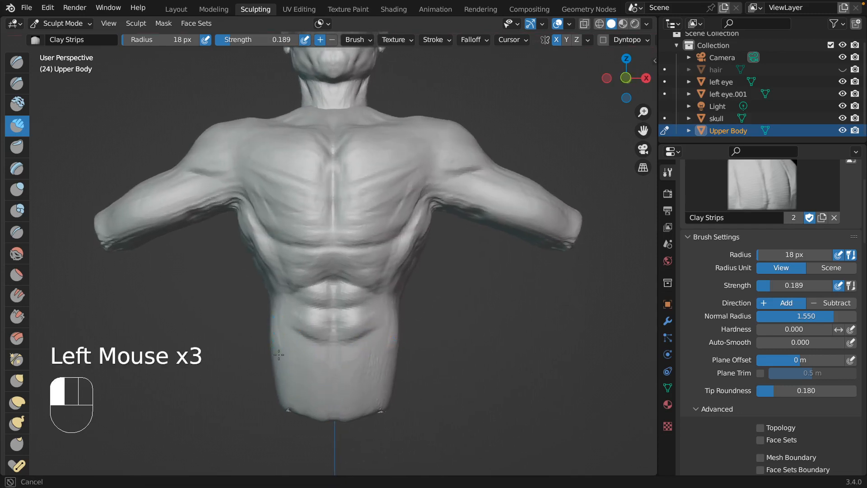
pyautogui.click(278, 324)
pyautogui.moveTo(279, 325)
pyautogui.mouseDown()
pyautogui.moveTo(290, 327)
pyautogui.moveTo(289, 349)
pyautogui.mouseUp()
pyautogui.tripleClick(289, 327)
pyautogui.click(275, 334)
pyautogui.click(278, 344)
# Sculpt diagonal strips from the obliques down towards the groin to form the V shape of the lower abdomen.
pyautogui.moveTo(319, 380); pyautogui.dragTo(316, 382)
pyautogui.moveTo(297, 357); pyautogui.dragTo(312, 381)
pyautogui.moveTo(295, 352)
pyautogui.mouseDown()
pyautogui.moveTo(319, 397)
pyautogui.moveTo(312, 371)
pyautogui.mouseUp()
pyautogui.moveTo(315, 405); pyautogui.dragTo(316, 403)
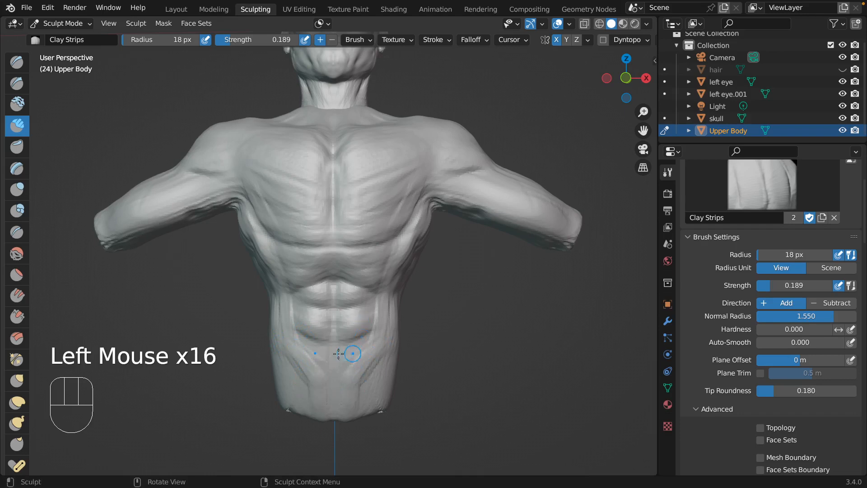
pyautogui.moveTo(289, 364); pyautogui.dragTo(303, 366)
pyautogui.click(284, 362)
pyautogui.click(284, 361)
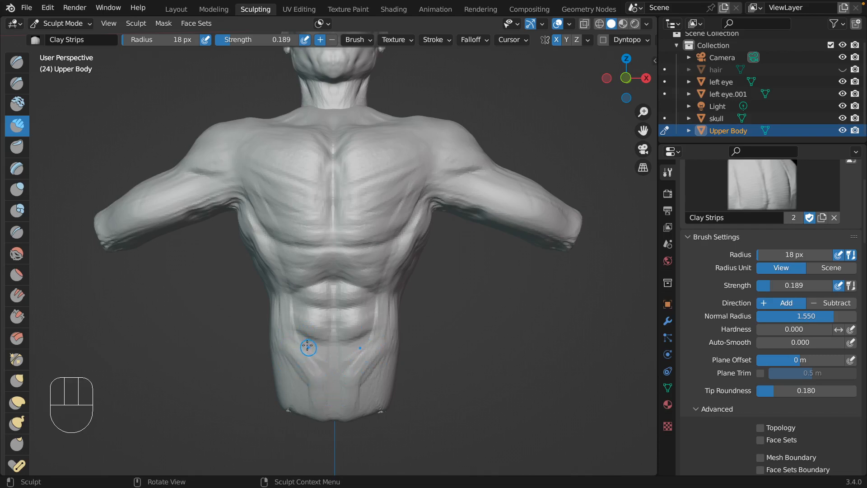
# Add strips along the lower abdominal muscle's edge and build up the centre of the lower abdomen.
pyautogui.moveTo(307, 347)
pyautogui.mouseDown()
pyautogui.moveTo(322, 369)
pyautogui.moveTo(301, 343)
pyautogui.mouseUp()
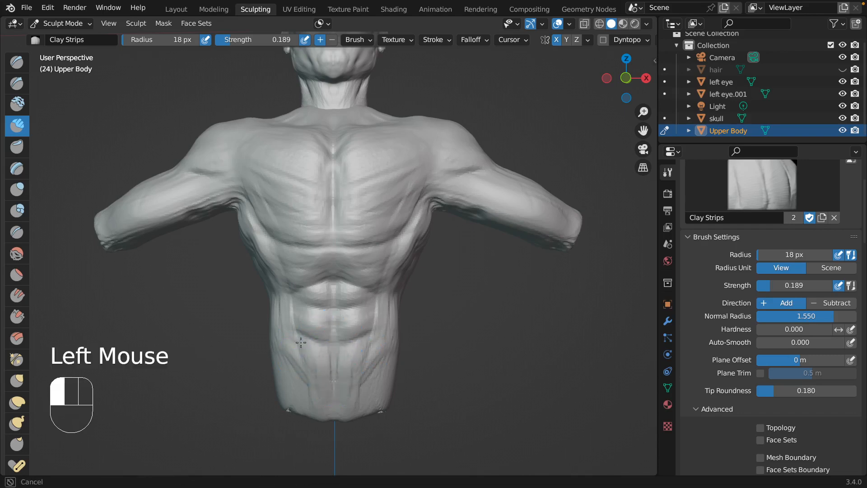
pyautogui.click(320, 376)
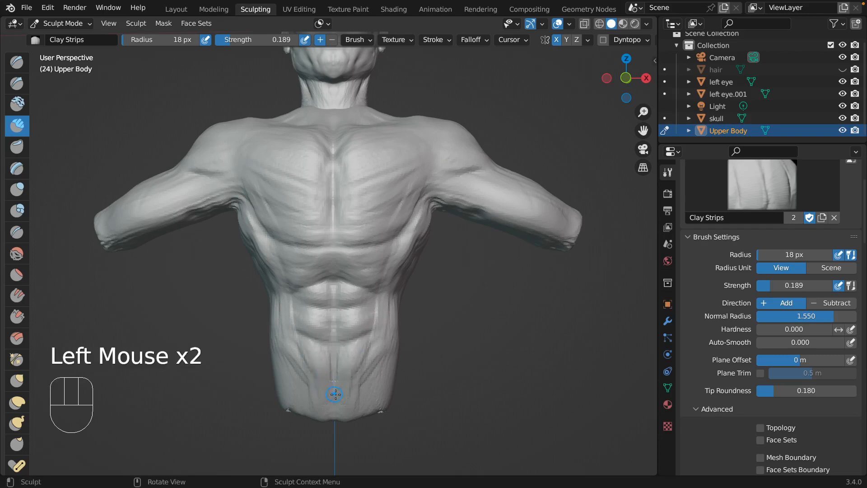
pyautogui.moveTo(336, 398)
pyautogui.mouseDown()
pyautogui.moveTo(323, 354)
pyautogui.moveTo(328, 369)
pyautogui.moveTo(330, 325)
pyautogui.moveTo(323, 335)
pyautogui.mouseUp()
# Strengthen the top of the uppermost abdominal pair at the midline and along its lower outer corners.
pyautogui.click(334, 283)
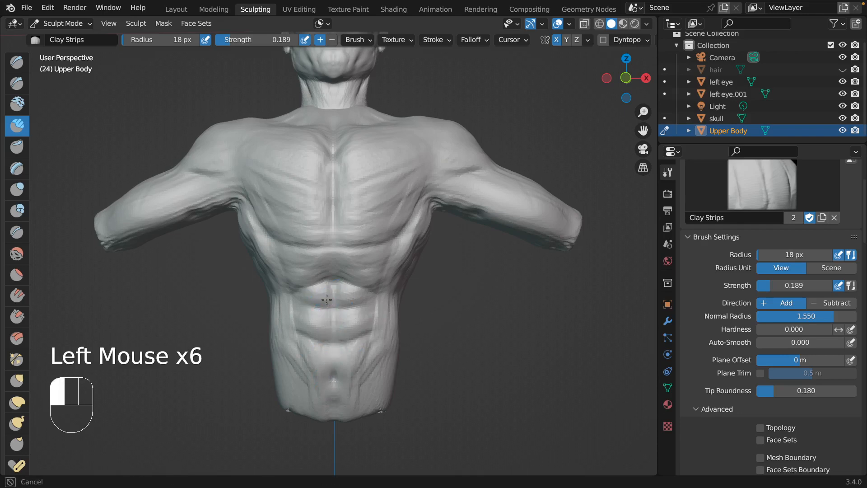
pyautogui.click(333, 282)
pyautogui.click(333, 283)
pyautogui.click(334, 283)
pyautogui.click(308, 300)
pyautogui.click(308, 300)
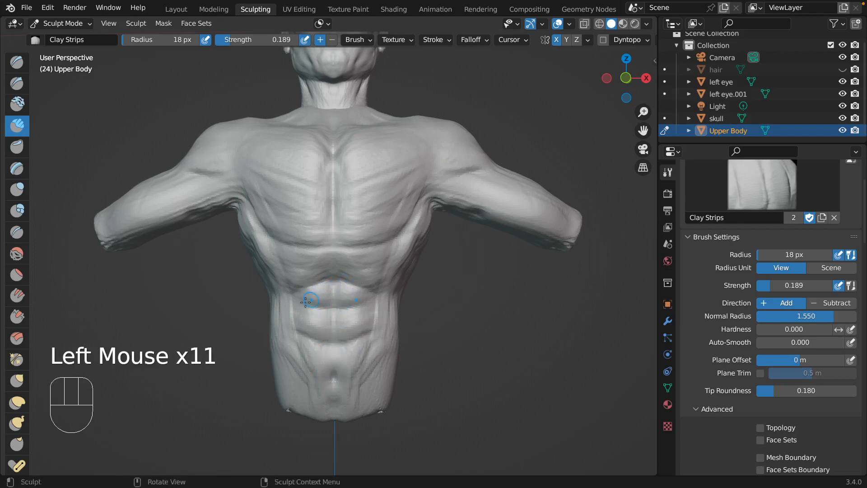
pyautogui.click(308, 300)
pyautogui.click(329, 296)
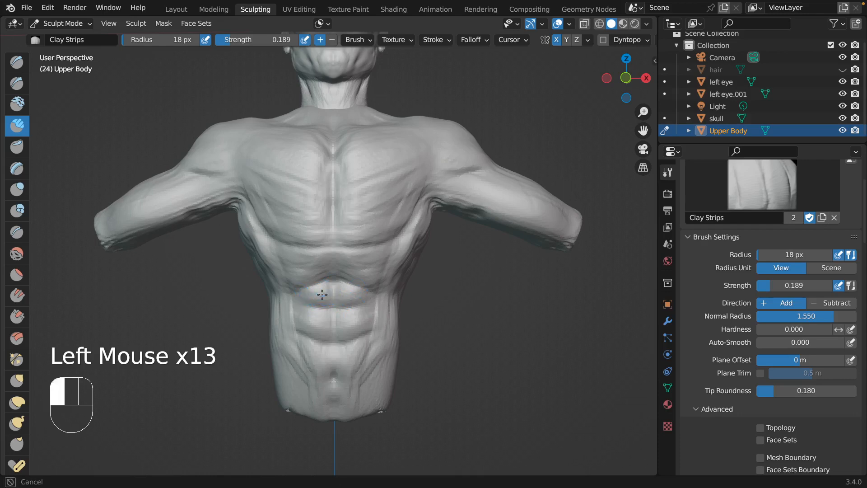
# Touch up the second abdominal row and add volume to the lower abdomen around the midline.
pyautogui.click(322, 317)
pyautogui.click(337, 328)
pyautogui.click(320, 358)
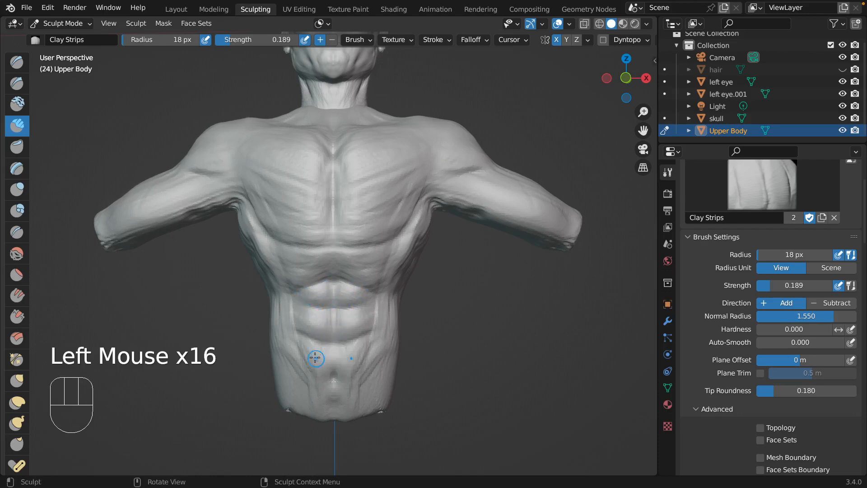
pyautogui.click(325, 349)
pyautogui.click(331, 367)
pyautogui.click(331, 367)
pyautogui.click(331, 367)
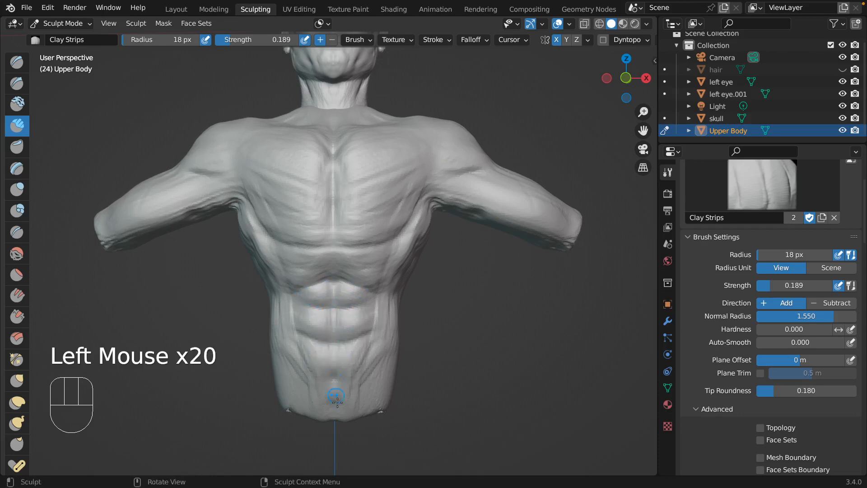
pyautogui.click(333, 356)
# Add clay strokes down the outer obliques to the hips and across the bottom of the torso.
pyautogui.click(282, 340)
pyautogui.click(278, 312)
pyautogui.click(278, 316)
pyautogui.click(283, 340)
pyautogui.click(288, 388)
pyautogui.click(290, 399)
pyautogui.click(292, 401)
pyautogui.click(303, 401)
pyautogui.click(366, 400)
pyautogui.click(368, 399)
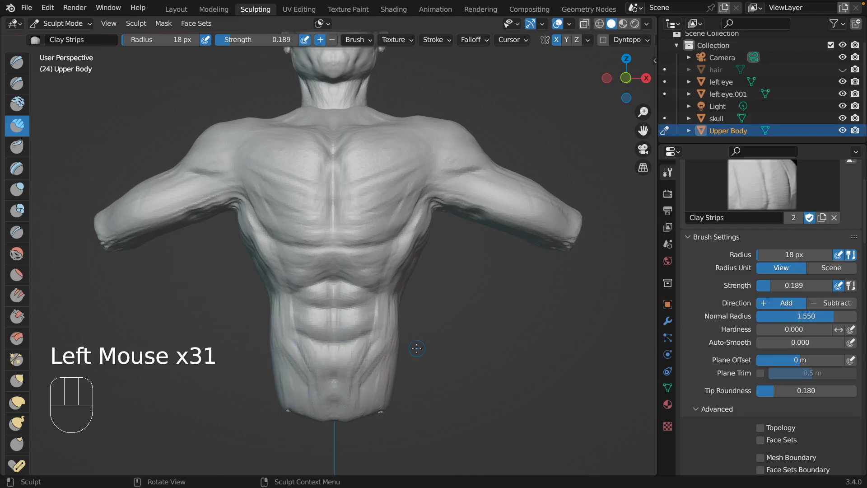
# Reshape the abdomen's front profile from the side using the Grab brush at a 169 px radius.
pyautogui.moveTo(416, 348)
pyautogui.mouseDown(button='middle')
pyautogui.moveTo(515, 348)
pyautogui.moveTo(407, 348)
pyautogui.moveTo(447, 348)
pyautogui.moveTo(407, 348)
pyautogui.moveTo(447, 348)
pyautogui.moveTo(407, 348)
pyautogui.moveTo(427, 348)
pyautogui.mouseUp(button='middle')
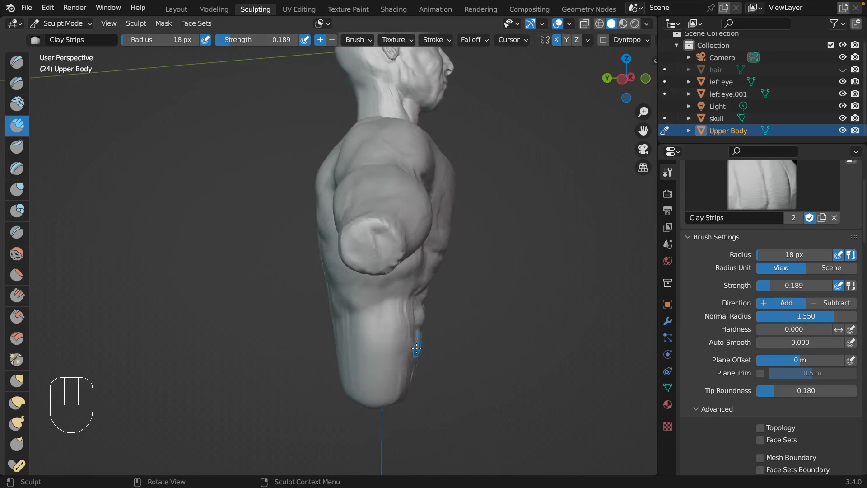
pyautogui.click(16, 381)
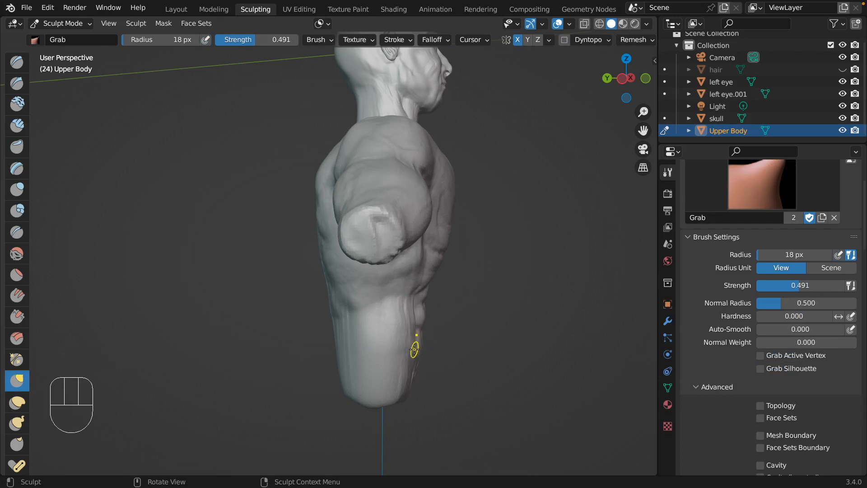
pyautogui.press('f')
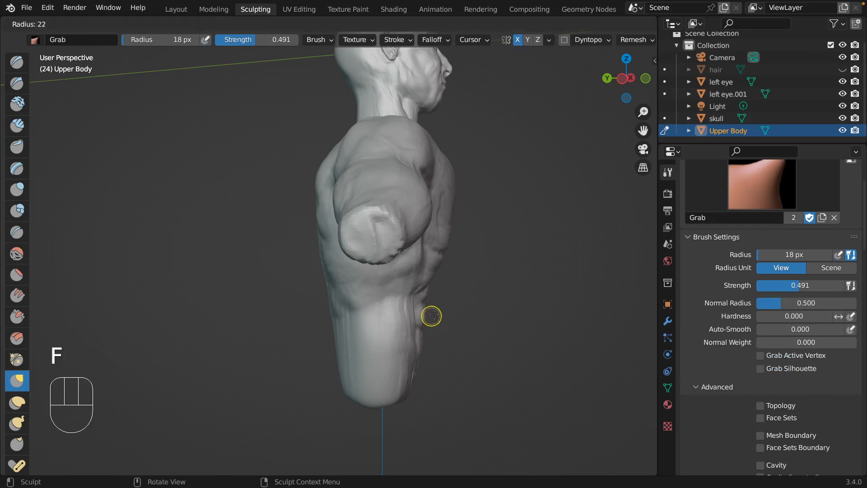
pyautogui.click(498, 257)
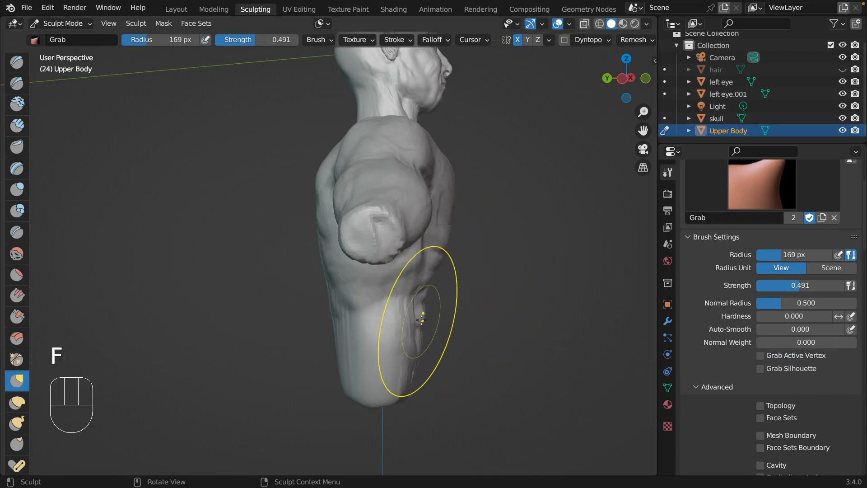
pyautogui.moveTo(423, 326); pyautogui.dragTo(418, 327, button='middle')
pyautogui.moveTo(416, 326); pyautogui.dragTo(433, 284)
# Enlarge the Grab brush to 211 px and adjust the profile of the upper and lower abdomen.
pyautogui.press('f')
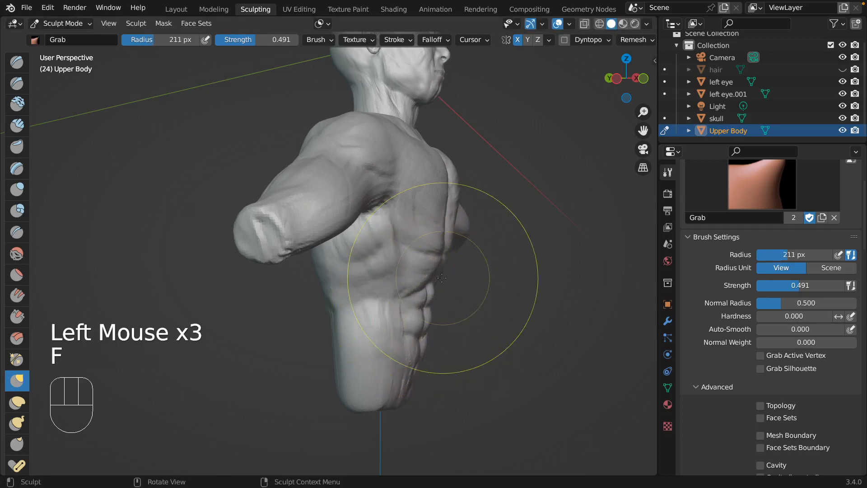
pyautogui.click(422, 289)
pyautogui.moveTo(411, 378)
pyautogui.mouseDown()
pyautogui.moveTo(413, 384)
pyautogui.moveTo(406, 358)
pyautogui.mouseUp()
pyautogui.moveTo(407, 358)
pyautogui.mouseDown(button='middle')
pyautogui.moveTo(431, 325)
pyautogui.moveTo(420, 361)
pyautogui.mouseUp(button='middle')
pyautogui.moveTo(420, 361); pyautogui.dragTo(417, 381)
pyautogui.moveTo(416, 380)
pyautogui.mouseDown()
pyautogui.moveTo(417, 397)
pyautogui.moveTo(443, 205)
pyautogui.mouseUp()
# Refine the side profile of the chest and upper abdomen with Grab strokes from the base of the neck downward.
pyautogui.moveTo(443, 205)
pyautogui.mouseDown(button='middle')
pyautogui.moveTo(454, 193)
pyautogui.moveTo(426, 116)
pyautogui.moveTo(422, 165)
pyautogui.moveTo(429, 149)
pyautogui.mouseUp(button='middle')
pyautogui.moveTo(430, 150)
pyautogui.mouseDown()
pyautogui.moveTo(438, 151)
pyautogui.moveTo(420, 128)
pyautogui.moveTo(416, 135)
pyautogui.mouseUp()
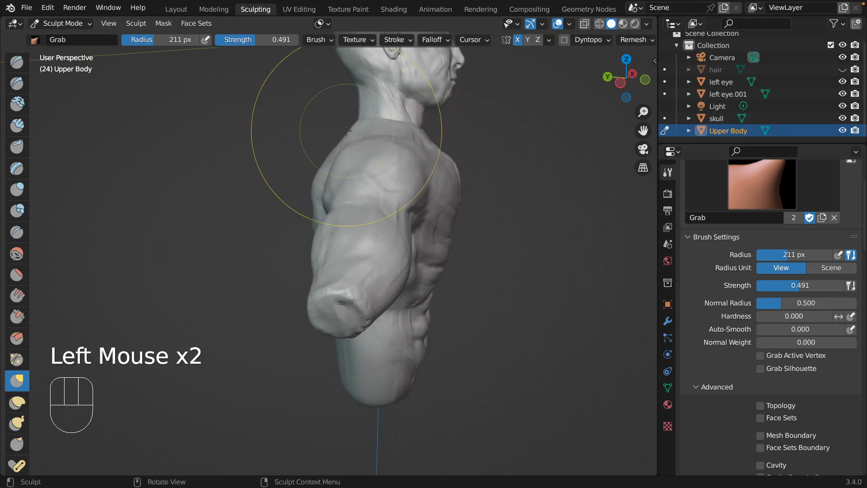
pyautogui.moveTo(454, 179); pyautogui.dragTo(456, 195)
pyautogui.moveTo(460, 201); pyautogui.dragTo(463, 203)
pyautogui.moveTo(413, 136)
pyautogui.mouseDown()
pyautogui.moveTo(429, 140)
pyautogui.moveTo(449, 183)
pyautogui.mouseUp()
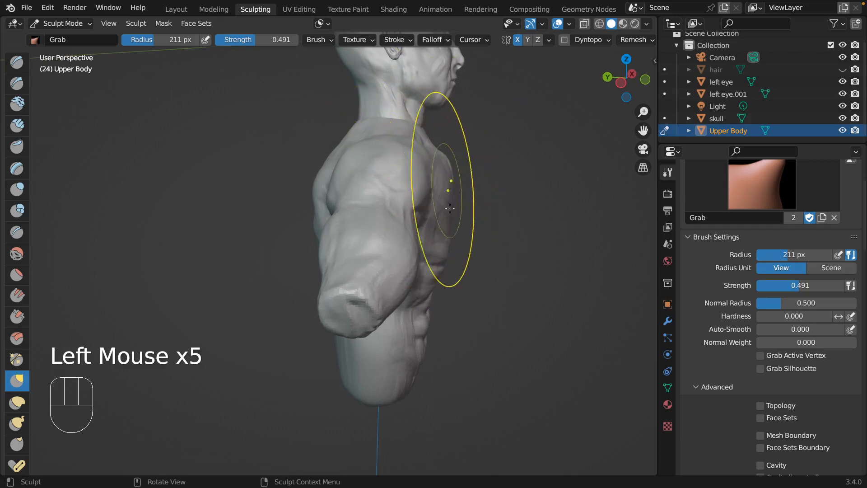
pyautogui.moveTo(447, 242); pyautogui.dragTo(452, 248)
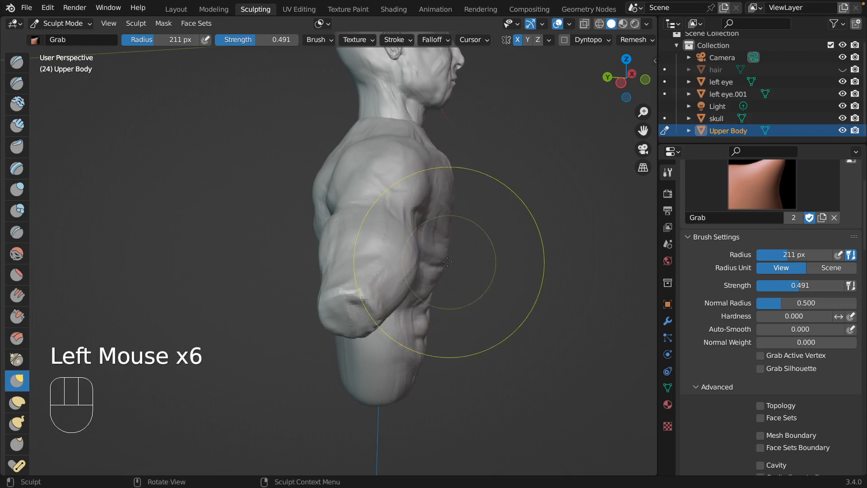
pyautogui.click(447, 276)
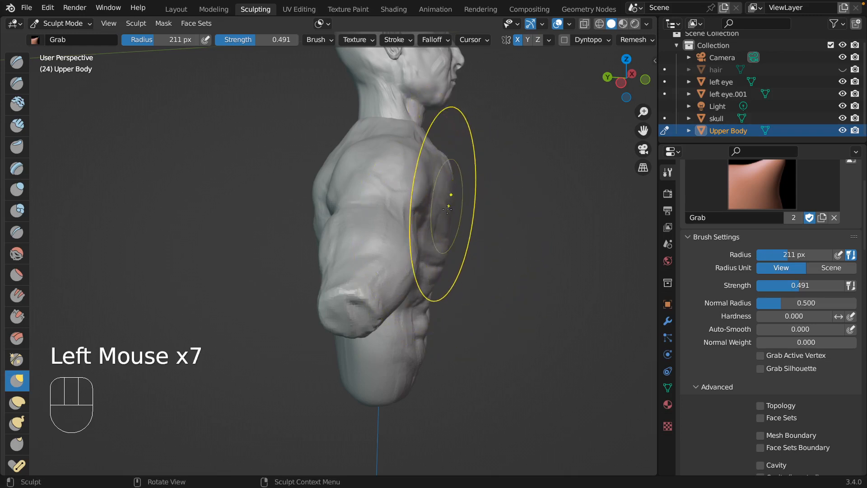
# Adjust the outer contours of the ribcage, waist and hips from the front with the Grab brush.
pyautogui.press('KP_1')
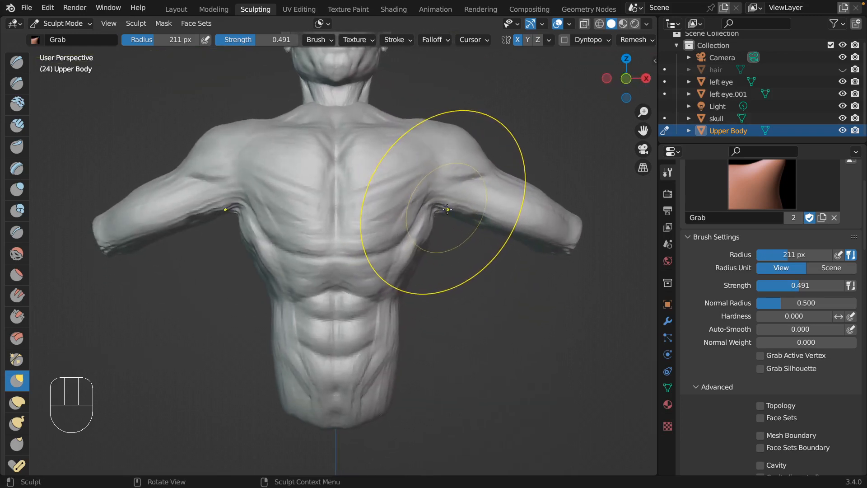
pyautogui.hscroll(2, 447, 209)
pyautogui.hscroll(-1, 447, 209)
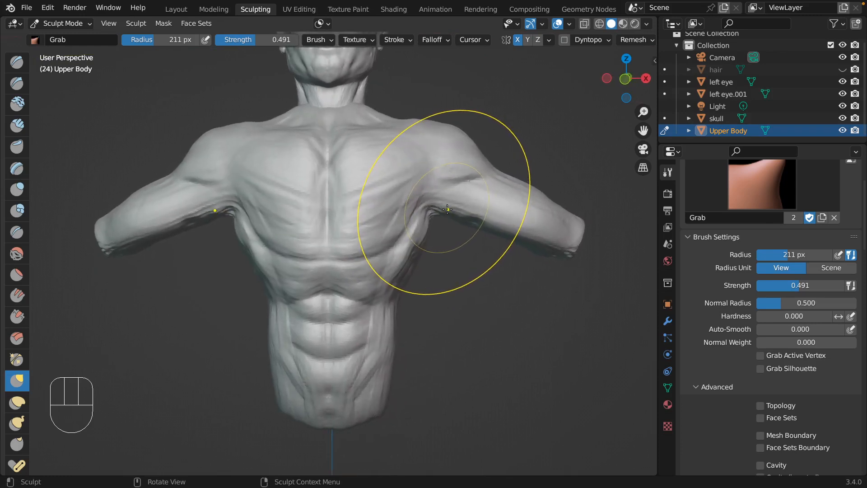
pyautogui.moveTo(447, 209)
pyautogui.mouseDown()
pyautogui.moveTo(409, 268)
pyautogui.moveTo(413, 279)
pyautogui.mouseUp()
pyautogui.click(406, 287)
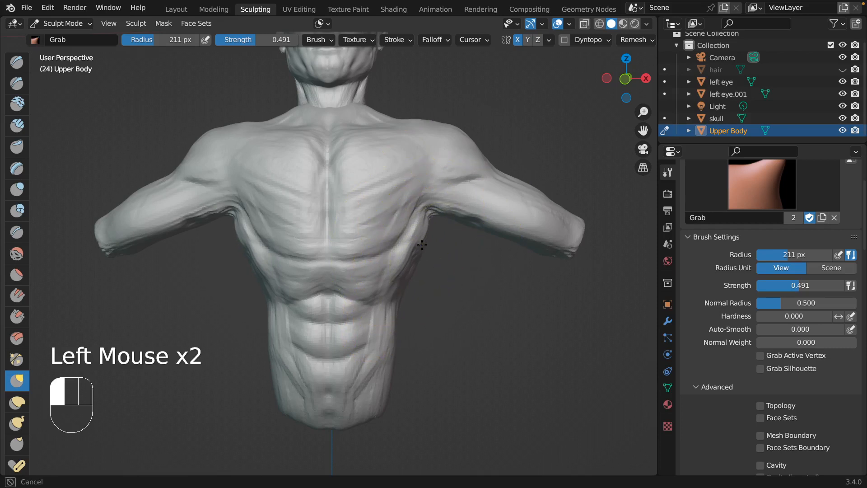
pyautogui.click(406, 288)
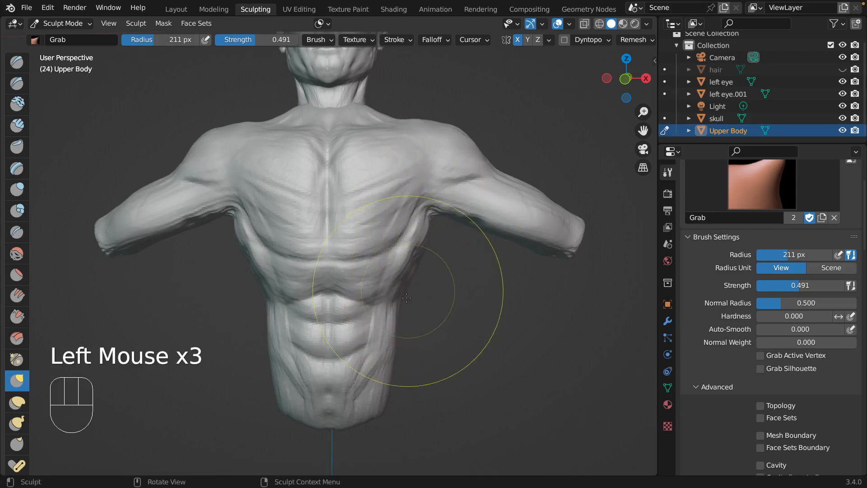
pyautogui.moveTo(401, 308); pyautogui.dragTo(402, 311)
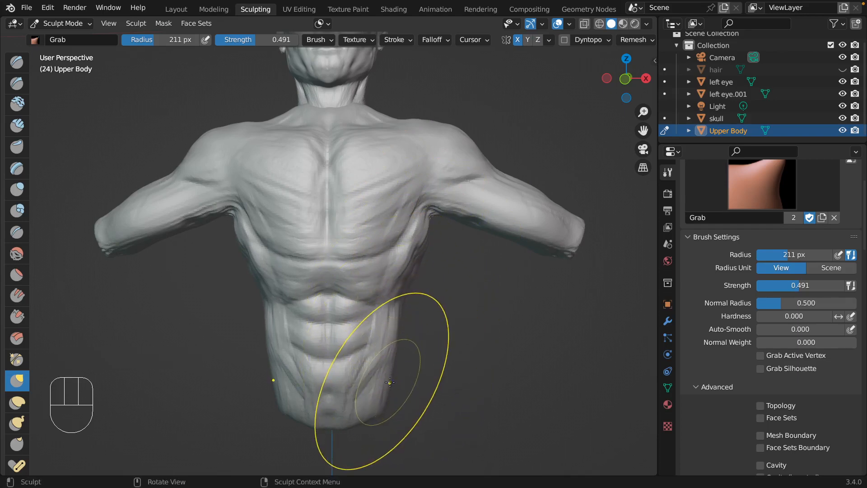
pyautogui.moveTo(390, 380); pyautogui.dragTo(394, 375)
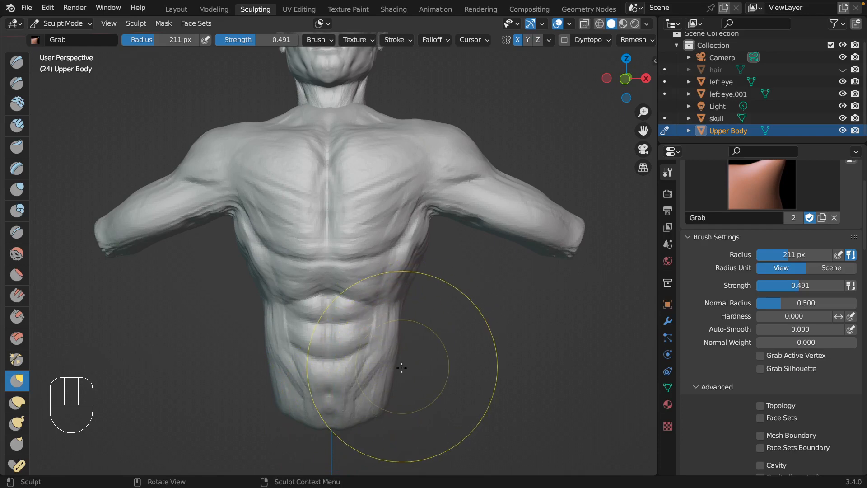
# Nudge the upper abdomen and chest contours into shape from three-quarter and side angles with the Grab brush.
pyautogui.moveTo(402, 371)
pyautogui.mouseDown(button='middle')
pyautogui.moveTo(387, 368)
pyautogui.moveTo(402, 368)
pyautogui.moveTo(389, 378)
pyautogui.moveTo(406, 320)
pyautogui.mouseUp(button='middle')
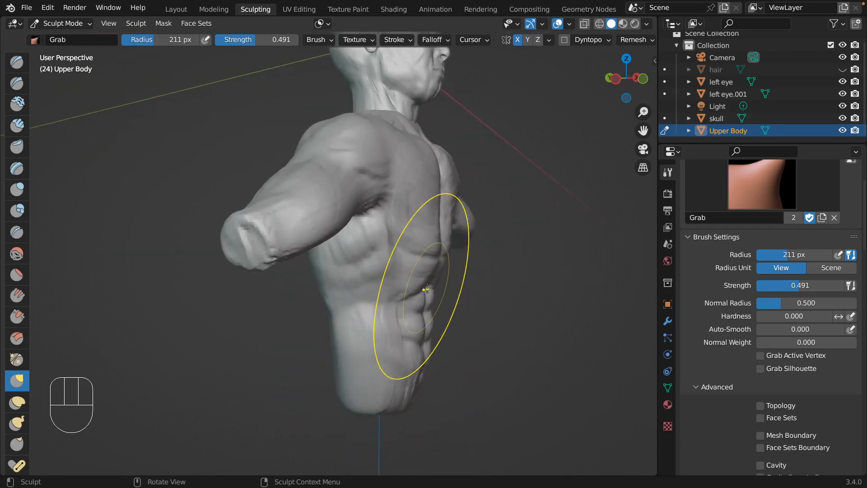
pyautogui.moveTo(422, 300); pyautogui.dragTo(447, 256)
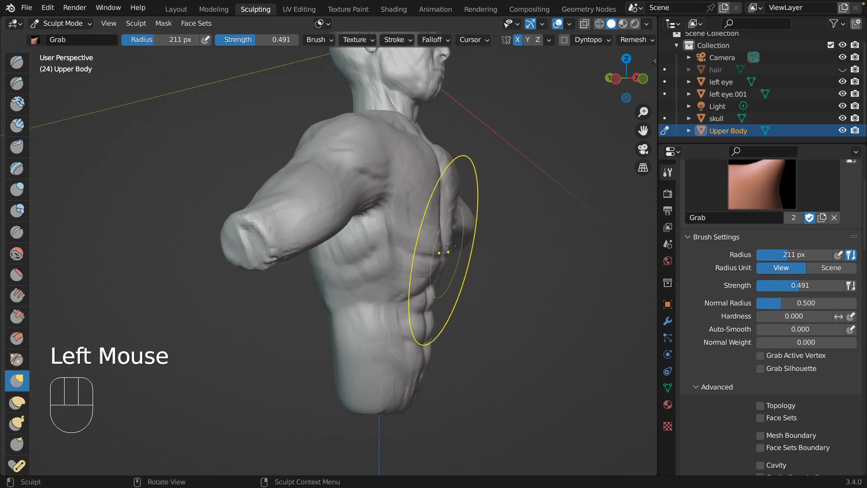
pyautogui.moveTo(447, 255); pyautogui.dragTo(464, 248, button='middle')
pyautogui.moveTo(449, 216); pyautogui.dragTo(452, 214)
pyautogui.moveTo(465, 140)
pyautogui.mouseDown()
pyautogui.moveTo(445, 174)
pyautogui.moveTo(442, 165)
pyautogui.mouseUp()
pyautogui.moveTo(448, 248); pyautogui.dragTo(446, 252)
pyautogui.moveTo(446, 252); pyautogui.dragTo(445, 254, button='middle')
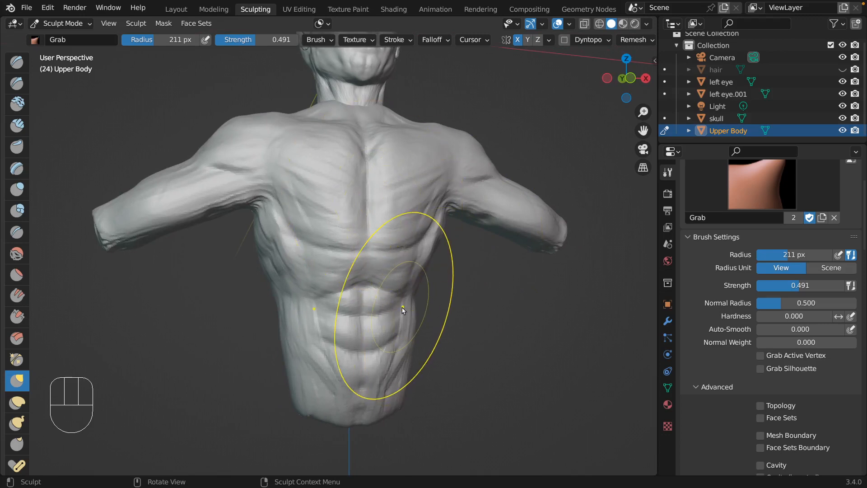
# Switch to Clay Strips with a 41 px radius and add strokes across the side of the back below the armpit.
pyautogui.moveTo(403, 311); pyautogui.dragTo(397, 315, button='middle')
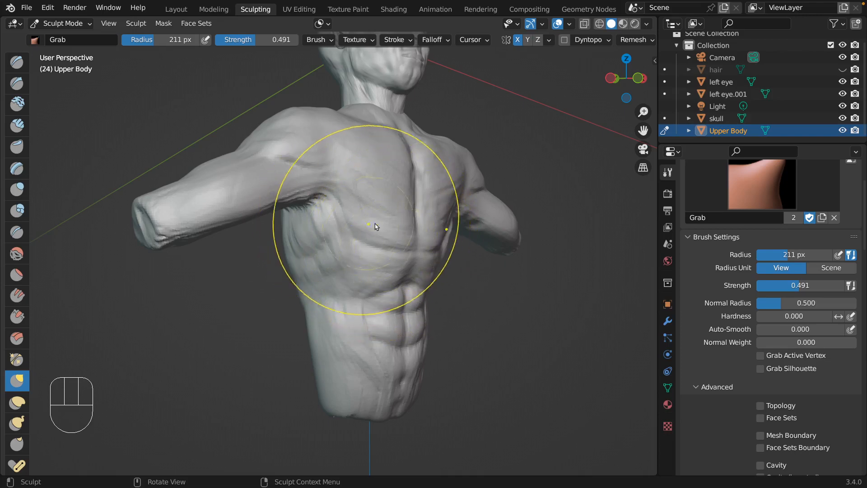
pyautogui.moveTo(349, 238); pyautogui.dragTo(339, 354, button='middle')
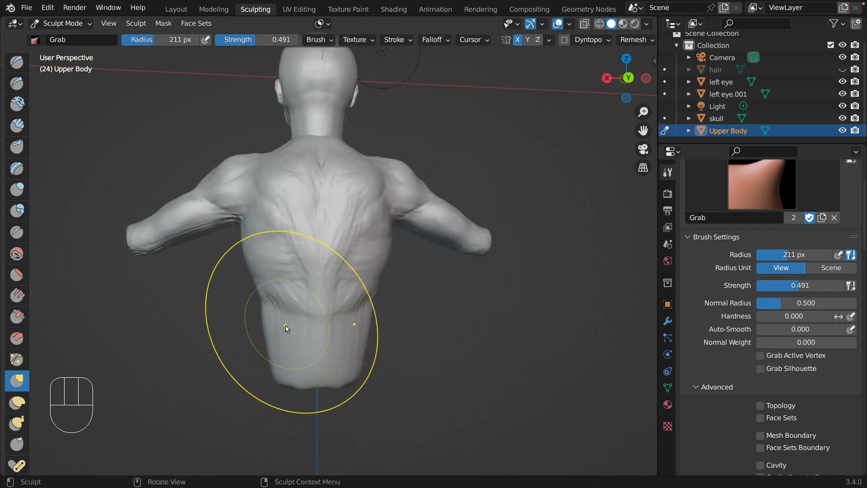
pyautogui.click(23, 129)
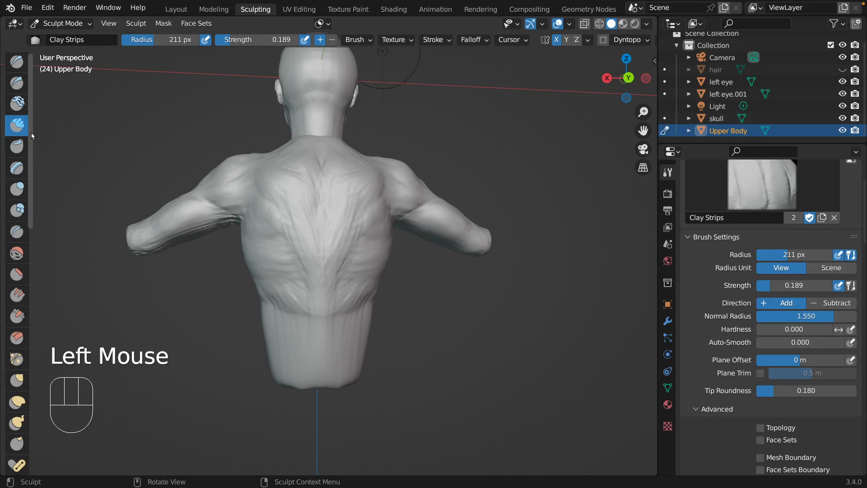
pyautogui.moveTo(286, 286)
pyautogui.mouseDown(button='middle')
pyautogui.moveTo(273, 286)
pyautogui.moveTo(285, 284)
pyautogui.mouseUp(button='middle')
pyautogui.press('f')
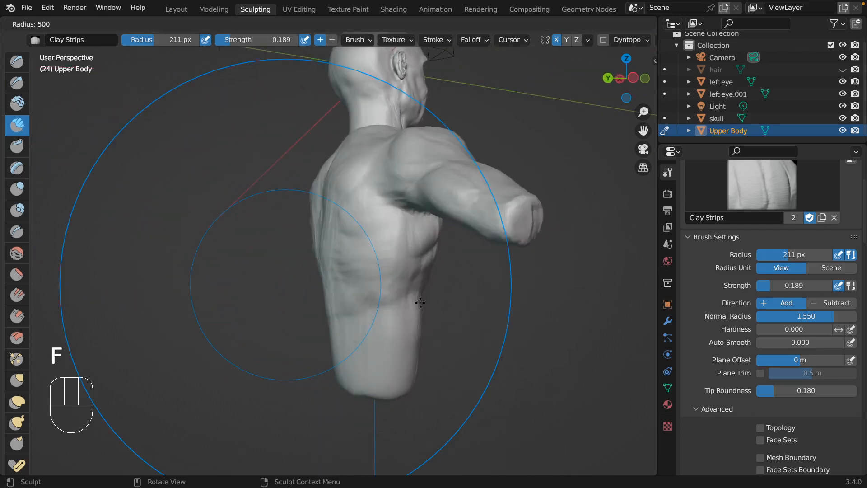
pyautogui.click(207, 336)
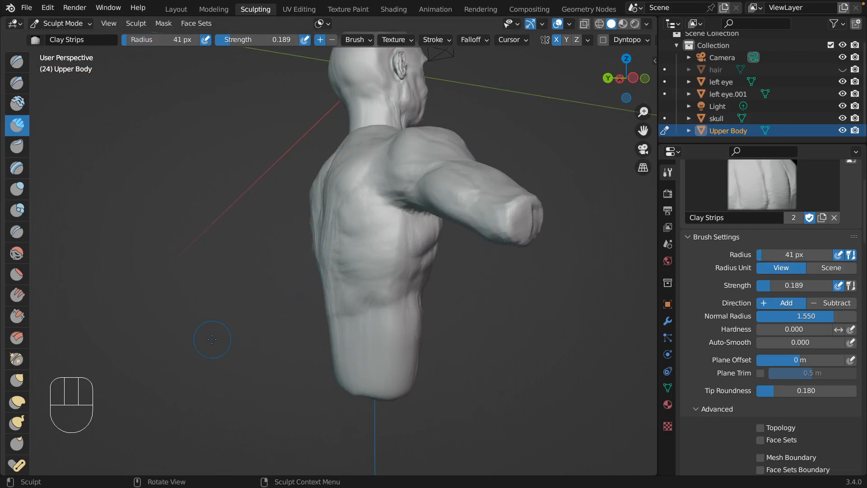
pyautogui.moveTo(212, 340); pyautogui.dragTo(401, 251, button='middle')
pyautogui.click(394, 248)
pyautogui.moveTo(393, 248); pyautogui.dragTo(355, 268)
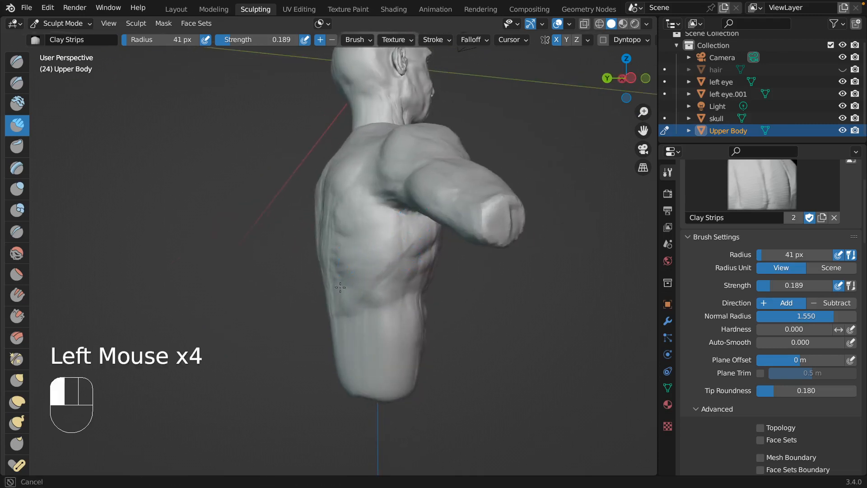
# Build up the lower lats with diagonal clay strips converging in a V toward the spine.
pyautogui.moveTo(341, 287); pyautogui.dragTo(406, 236, button='middle')
pyautogui.click(397, 243)
pyautogui.moveTo(389, 257)
pyautogui.mouseDown()
pyautogui.moveTo(343, 308)
pyautogui.moveTo(342, 322)
pyautogui.mouseUp()
pyautogui.moveTo(355, 289); pyautogui.dragTo(334, 311)
pyautogui.moveTo(287, 264); pyautogui.dragTo(318, 314)
pyautogui.moveTo(287, 264); pyautogui.dragTo(319, 323)
pyautogui.moveTo(316, 316); pyautogui.dragTo(289, 270)
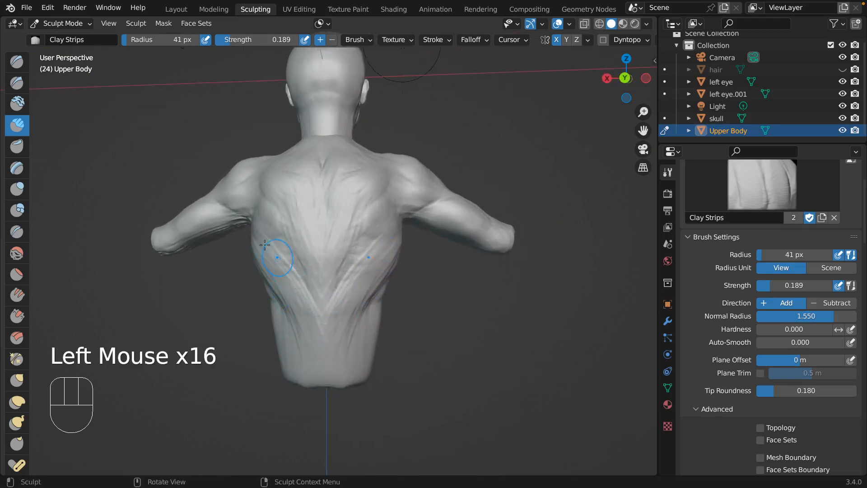
# Continue the clay strips from the outer lats down to the centre of the lower back.
pyautogui.moveTo(265, 243)
pyautogui.mouseDown()
pyautogui.moveTo(283, 254)
pyautogui.moveTo(298, 294)
pyautogui.mouseUp()
pyautogui.moveTo(301, 298); pyautogui.dragTo(320, 347)
pyautogui.moveTo(323, 350); pyautogui.dragTo(329, 356)
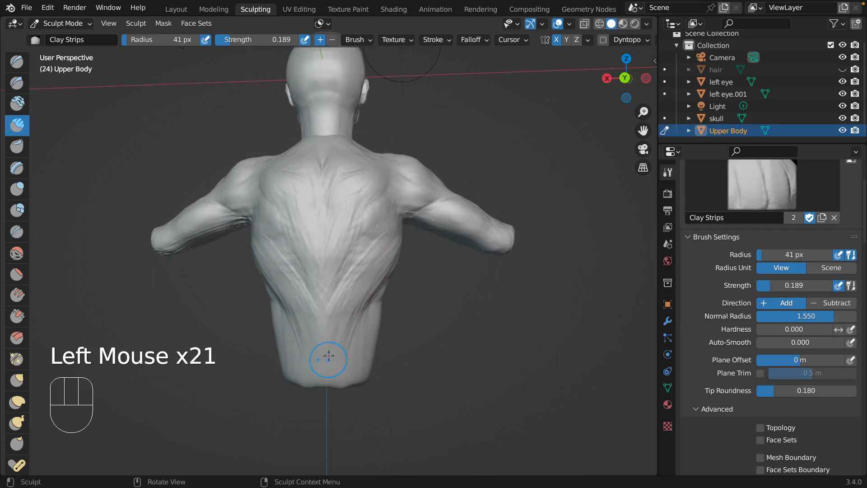
# Reduce the Clay Strips radius to 21 px and add diagonal strips from the armpits across the mid-back toward the spine.
pyautogui.press('f')
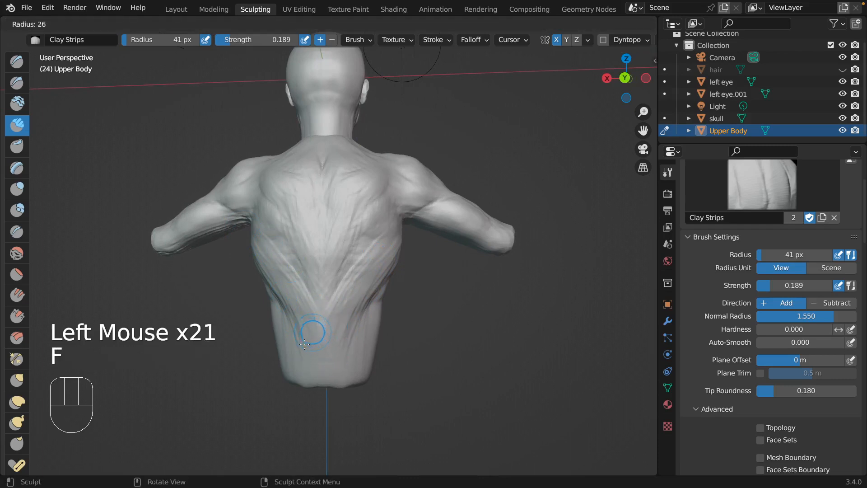
pyautogui.click(306, 362)
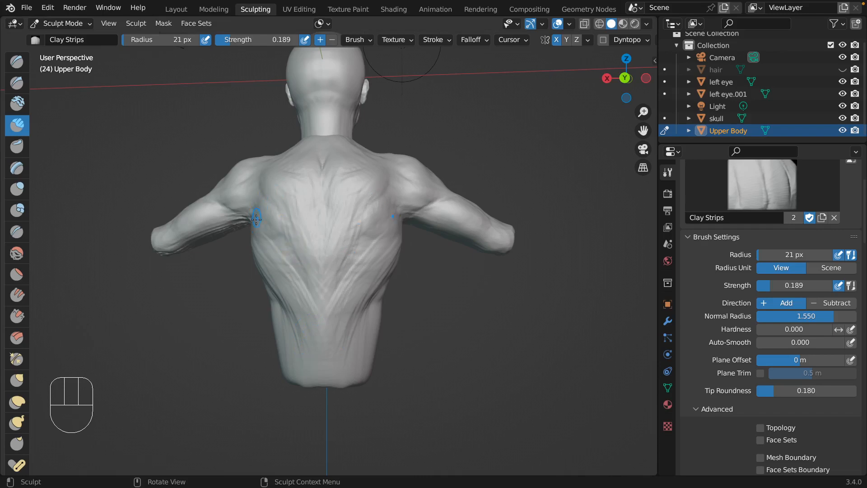
pyautogui.moveTo(254, 222)
pyautogui.mouseDown()
pyautogui.moveTo(293, 250)
pyautogui.moveTo(281, 247)
pyautogui.mouseUp()
pyautogui.moveTo(265, 228); pyautogui.dragTo(291, 252)
pyautogui.moveTo(264, 231); pyautogui.dragTo(290, 251)
pyautogui.moveTo(266, 233)
pyautogui.mouseDown()
pyautogui.moveTo(280, 250)
pyautogui.moveTo(256, 239)
pyautogui.moveTo(295, 255)
pyautogui.mouseUp()
pyautogui.moveTo(253, 224); pyautogui.dragTo(287, 250)
pyautogui.moveTo(258, 230); pyautogui.dragTo(318, 264)
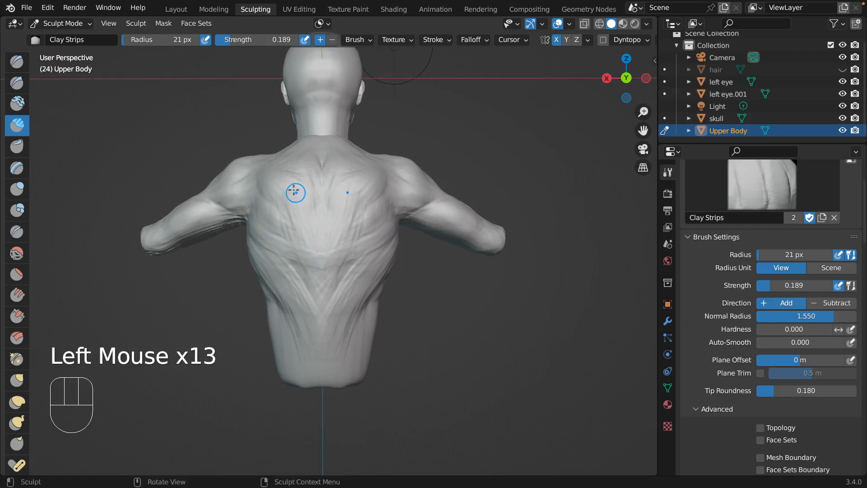
# Add clay strokes at the rear shoulder and along the inner shoulder blade down beside the spine to the mid-back.
pyautogui.moveTo(258, 169); pyautogui.dragTo(271, 178)
pyautogui.click(300, 213)
pyautogui.click(300, 213)
pyautogui.moveTo(303, 216); pyautogui.dragTo(316, 264)
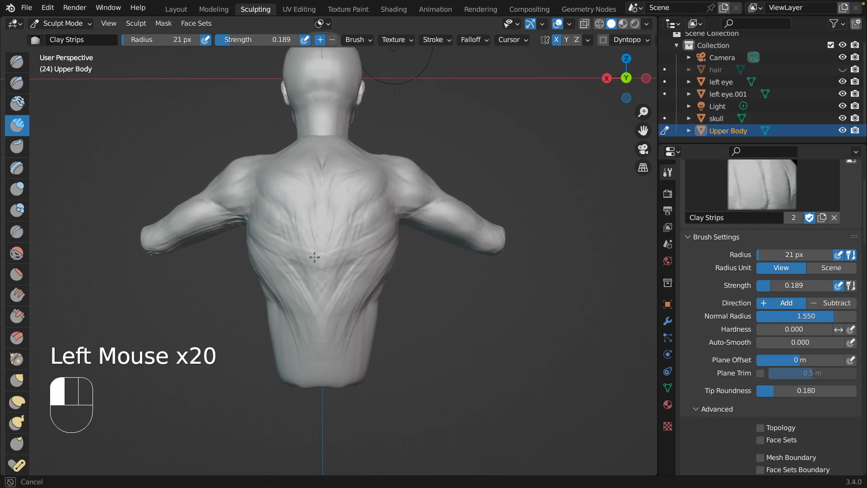
pyautogui.click(315, 271)
pyautogui.click(315, 271)
pyautogui.click(312, 264)
pyautogui.click(311, 257)
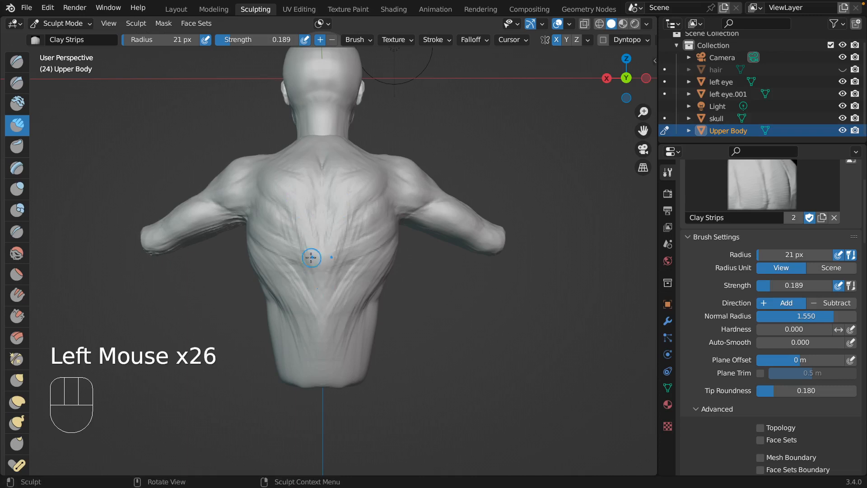
# Add strips beside the upper spine and across the outer lats and ribs to the lower mid-back.
pyautogui.click(315, 201)
pyautogui.click(310, 199)
pyautogui.moveTo(312, 212)
pyautogui.mouseDown()
pyautogui.moveTo(315, 238)
pyautogui.moveTo(312, 219)
pyautogui.mouseUp()
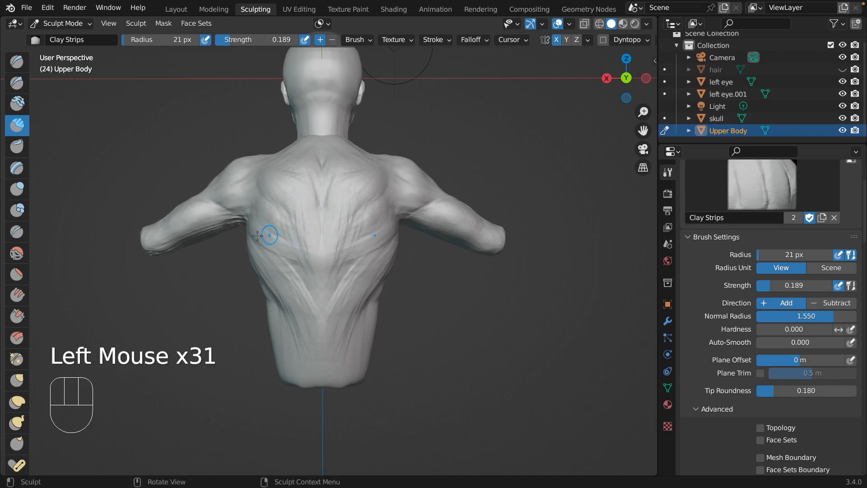
pyautogui.moveTo(247, 244); pyautogui.dragTo(246, 245)
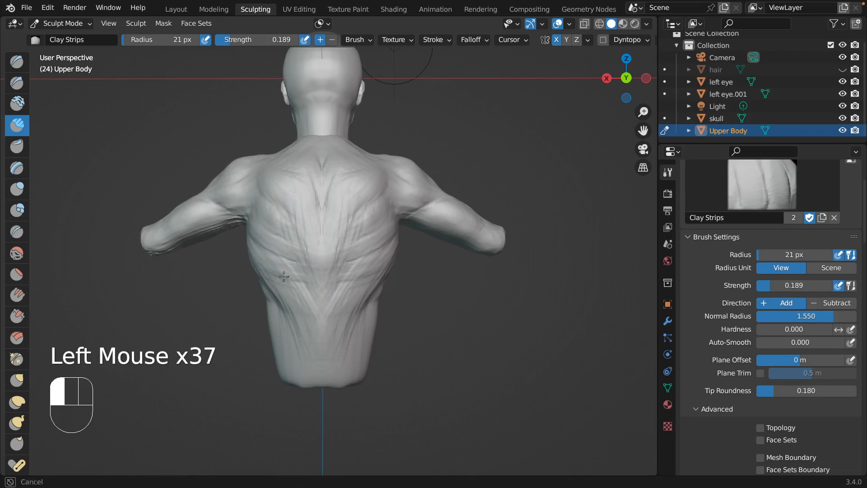
pyautogui.moveTo(315, 270); pyautogui.dragTo(317, 275)
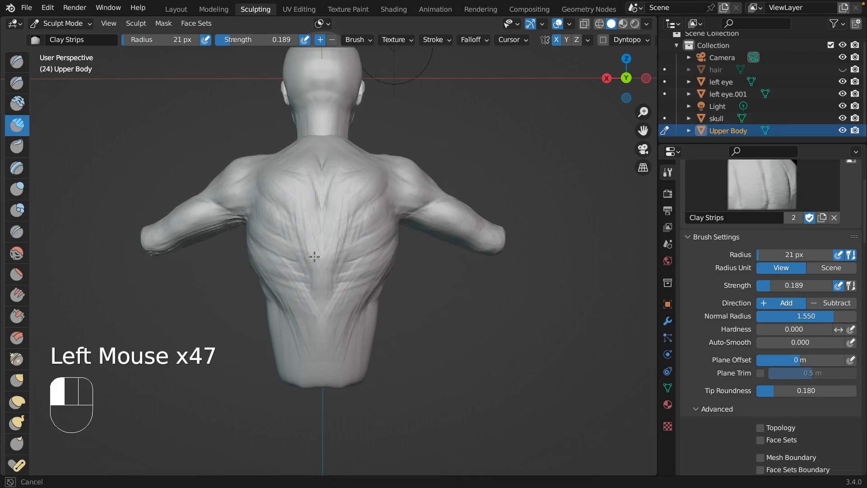
# Add short clay strips beside the spine and across the mid-back ribs.
pyautogui.moveTo(299, 219); pyautogui.dragTo(298, 222)
pyautogui.click(281, 240)
pyautogui.click(270, 253)
pyautogui.click(276, 255)
pyautogui.click(281, 257)
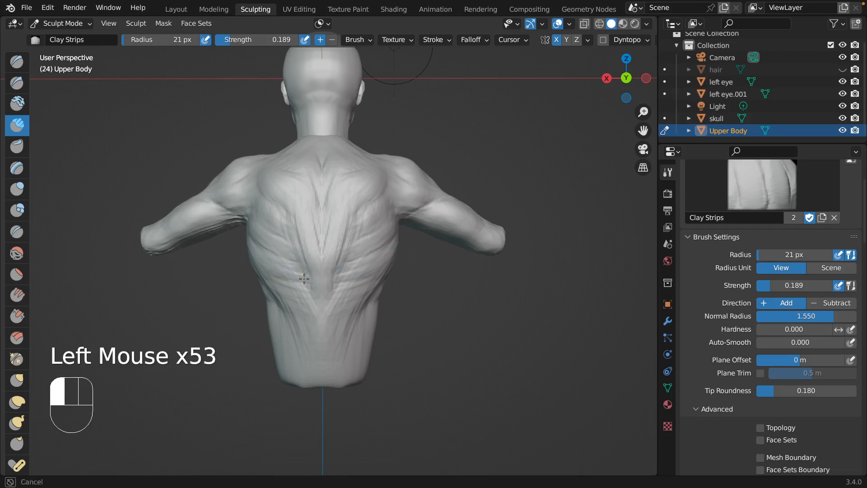
pyautogui.click(288, 261)
pyautogui.click(295, 264)
# Add diagonal clay strips from the lower ribs inward and down to the lower spine.
pyautogui.moveTo(270, 270); pyautogui.dragTo(308, 276)
pyautogui.moveTo(273, 276); pyautogui.dragTo(310, 284)
pyautogui.moveTo(278, 282); pyautogui.dragTo(316, 294)
pyautogui.moveTo(282, 289); pyautogui.dragTo(314, 300)
pyautogui.moveTo(288, 295)
pyautogui.mouseDown()
pyautogui.moveTo(317, 306)
pyautogui.moveTo(311, 323)
pyautogui.mouseUp()
pyautogui.click(298, 292)
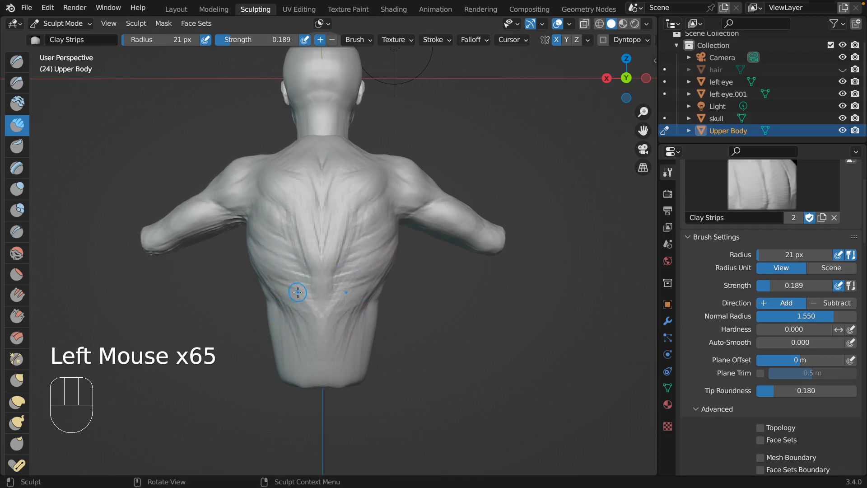
# Build up the centre of the lower back with strips down the spine and outward to the flanks.
pyautogui.moveTo(298, 292); pyautogui.dragTo(319, 343)
pyautogui.moveTo(319, 348)
pyautogui.mouseDown()
pyautogui.moveTo(344, 309)
pyautogui.moveTo(318, 351)
pyautogui.moveTo(313, 336)
pyautogui.mouseUp()
pyautogui.click(339, 315)
pyautogui.moveTo(307, 316)
pyautogui.mouseDown()
pyautogui.moveTo(300, 289)
pyautogui.moveTo(316, 294)
pyautogui.mouseUp()
pyautogui.moveTo(326, 298)
pyautogui.mouseDown()
pyautogui.moveTo(350, 295)
pyautogui.moveTo(312, 312)
pyautogui.moveTo(289, 303)
pyautogui.mouseUp()
pyautogui.click(357, 297)
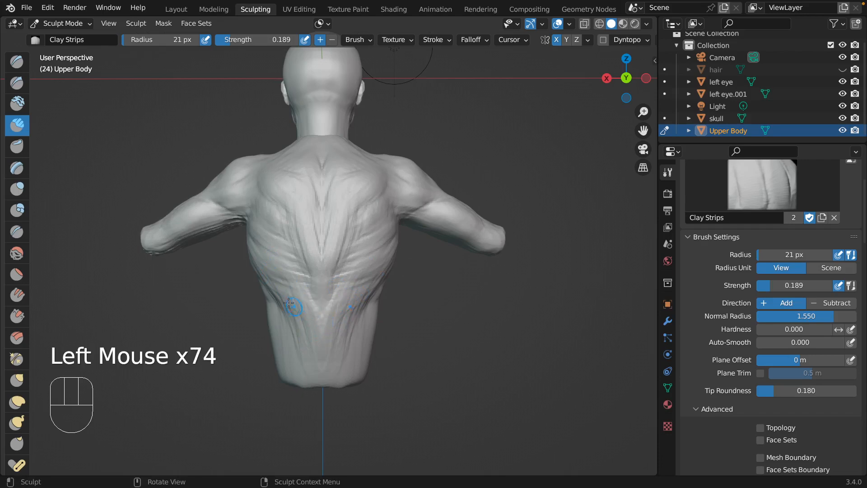
# Add strips from the lower spine out to the ribs and down the lower back beside the spine.
pyautogui.moveTo(295, 253); pyautogui.dragTo(313, 252, button='middle')
pyautogui.moveTo(312, 276); pyautogui.dragTo(289, 270)
pyautogui.moveTo(311, 289); pyautogui.dragTo(287, 282)
pyautogui.moveTo(307, 296)
pyautogui.mouseDown()
pyautogui.moveTo(275, 284)
pyautogui.moveTo(307, 356)
pyautogui.mouseUp()
pyautogui.moveTo(310, 355); pyautogui.dragTo(316, 349)
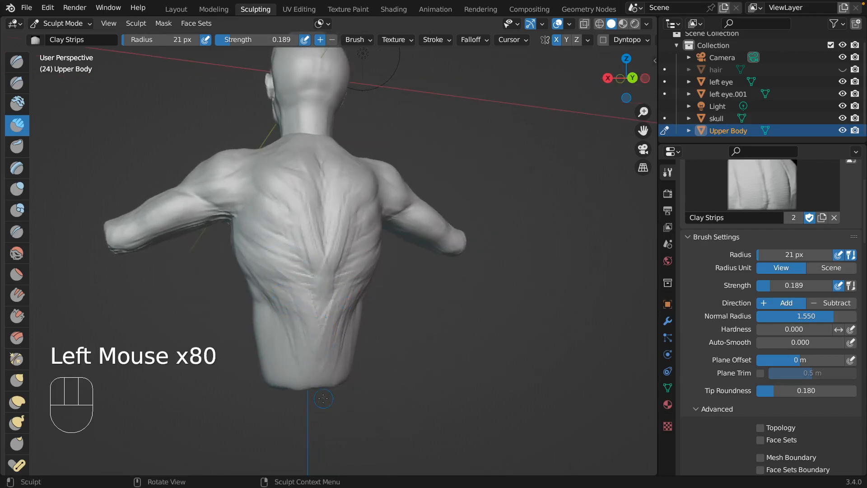
# Switch to the Draw brush with an 8 px radius and carve a groove along the spine at mid-back.
pyautogui.moveTo(323, 398)
pyautogui.mouseDown(button='middle')
pyautogui.moveTo(311, 389)
pyautogui.moveTo(310, 350)
pyautogui.moveTo(324, 321)
pyautogui.moveTo(310, 368)
pyautogui.moveTo(315, 361)
pyautogui.moveTo(276, 348)
pyautogui.mouseUp(button='middle')
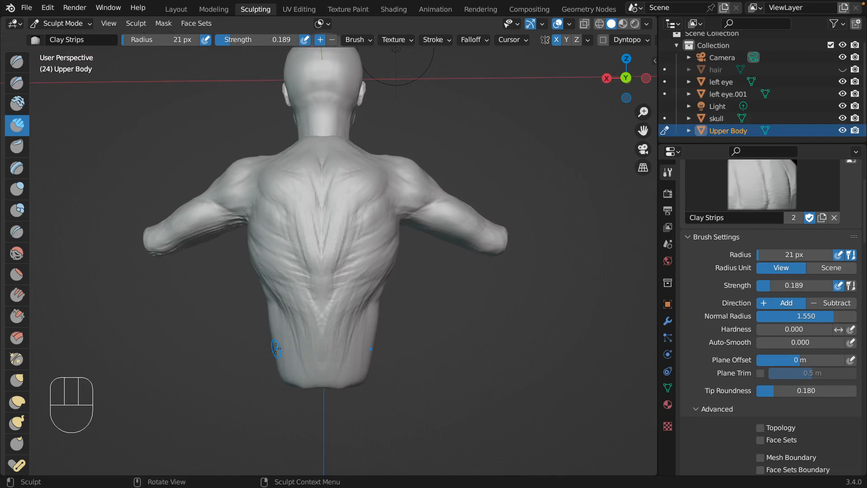
pyautogui.click(17, 61)
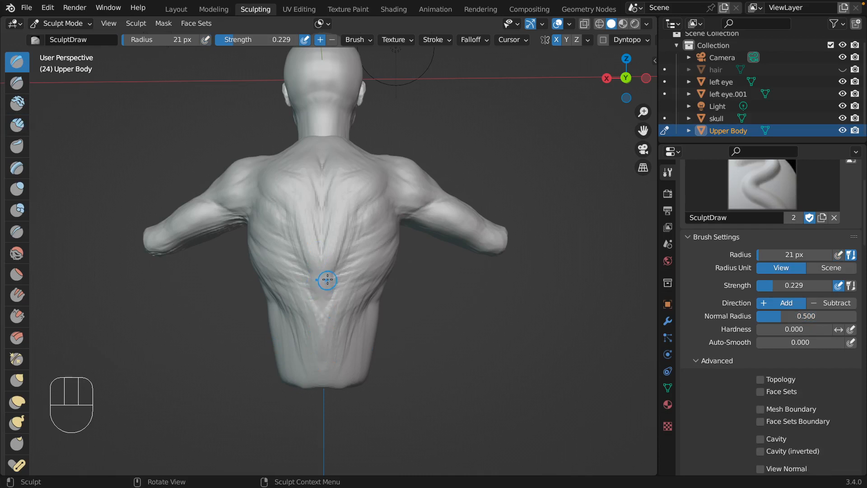
pyautogui.press('f')
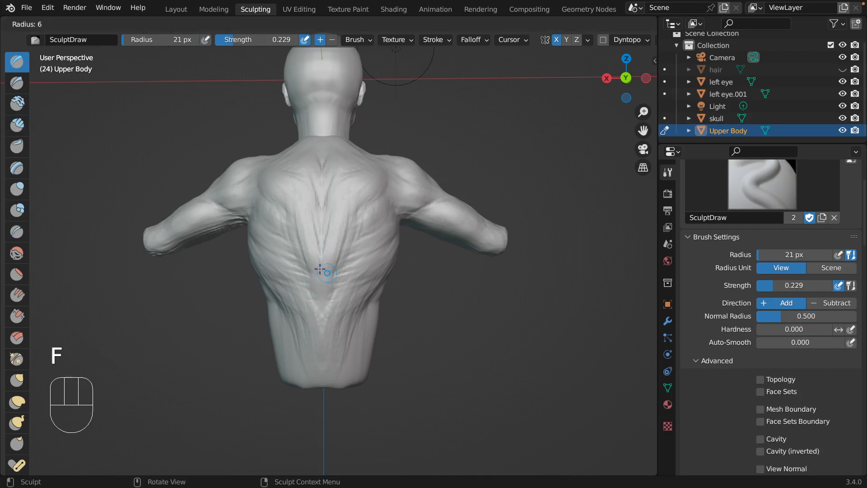
pyautogui.click(320, 270)
pyautogui.press('ctrl')
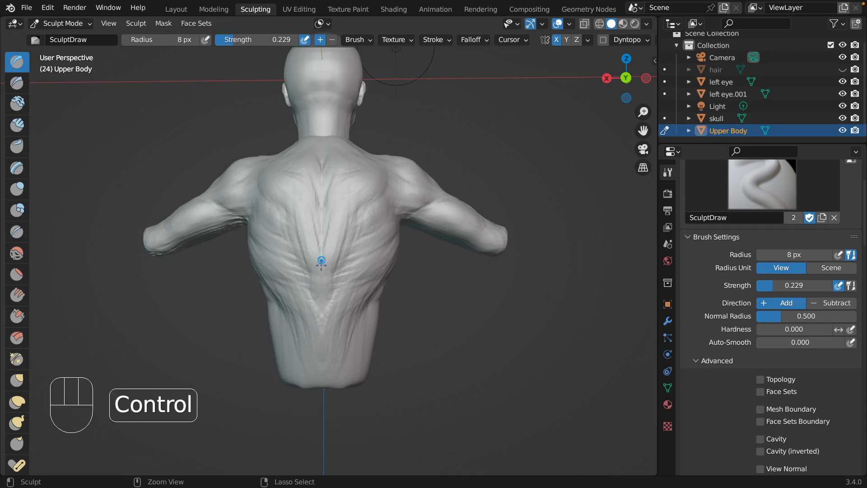
pyautogui.moveTo(322, 258)
pyautogui.keyDown('ctrl'); pyautogui.mouseDown()
pyautogui.moveTo(321, 300)
pyautogui.moveTo(323, 266)
pyautogui.moveTo(321, 289)
pyautogui.mouseUp(); pyautogui.keyUp('ctrl')
# Raise the Draw strength to 0.318 and carve short repeated strokes to deepen the spine groove in the lower back.
pyautogui.hotkey('shift', 'f')
pyautogui.click(322, 281)
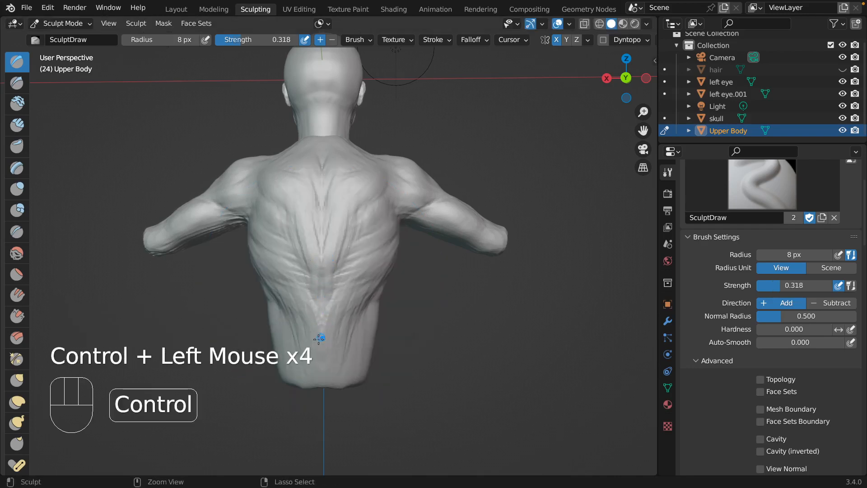
pyautogui.keyDown('ctrl'); pyautogui.click(319, 324); pyautogui.keyUp('ctrl')
pyautogui.keyDown('ctrl'); pyautogui.click(320, 323); pyautogui.keyUp('ctrl')
pyautogui.keyDown('ctrl'); pyautogui.click(321, 324); pyautogui.keyUp('ctrl')
pyautogui.keyDown('ctrl'); pyautogui.click(321, 325); pyautogui.keyUp('ctrl')
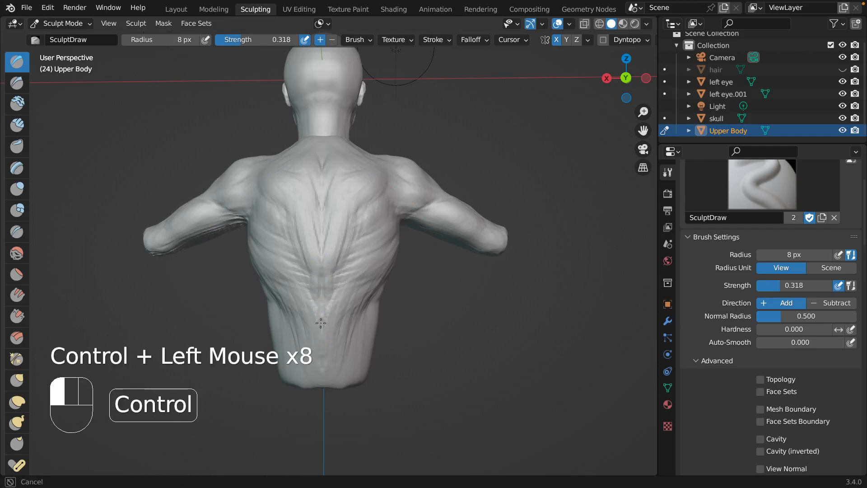
pyautogui.keyDown('ctrl'); pyautogui.click(322, 326); pyautogui.keyUp('ctrl')
pyautogui.keyDown('ctrl'); pyautogui.click(323, 325); pyautogui.keyUp('ctrl')
pyautogui.keyDown('ctrl'); pyautogui.click(322, 322); pyautogui.keyUp('ctrl')
pyautogui.keyDown('ctrl'); pyautogui.click(321, 320); pyautogui.keyUp('ctrl')
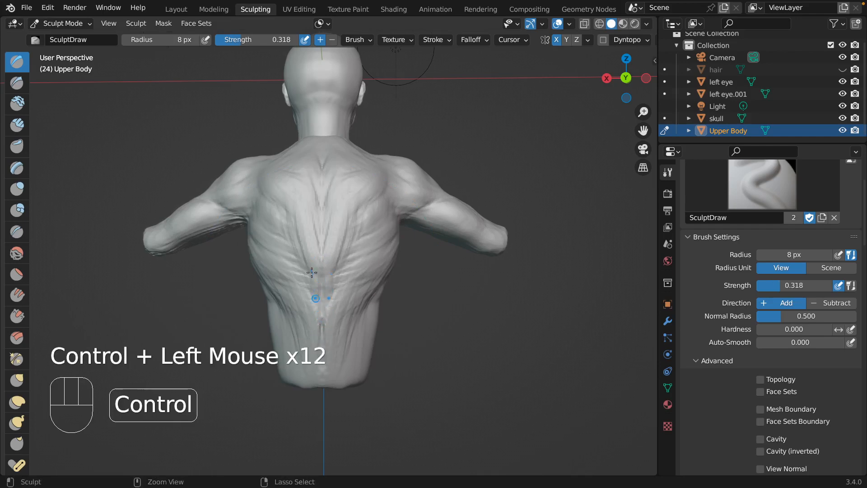
pyautogui.keyDown('ctrl'); pyautogui.click(321, 319); pyautogui.keyUp('ctrl')
# Carve creases between the muscle strands beside the spine and across the lower ribs to the lower back.
pyautogui.keyDown('ctrl'); pyautogui.moveTo(318, 262); pyautogui.dragTo(321, 258); pyautogui.keyUp('ctrl')
pyautogui.keyDown('ctrl'); pyautogui.click(302, 258); pyautogui.keyUp('ctrl')
pyautogui.keyDown('ctrl'); pyautogui.click(307, 295); pyautogui.keyUp('ctrl')
pyautogui.keyDown('ctrl'); pyautogui.click(276, 276); pyautogui.keyUp('ctrl')
pyautogui.keyDown('ctrl'); pyautogui.click(277, 273); pyautogui.keyUp('ctrl')
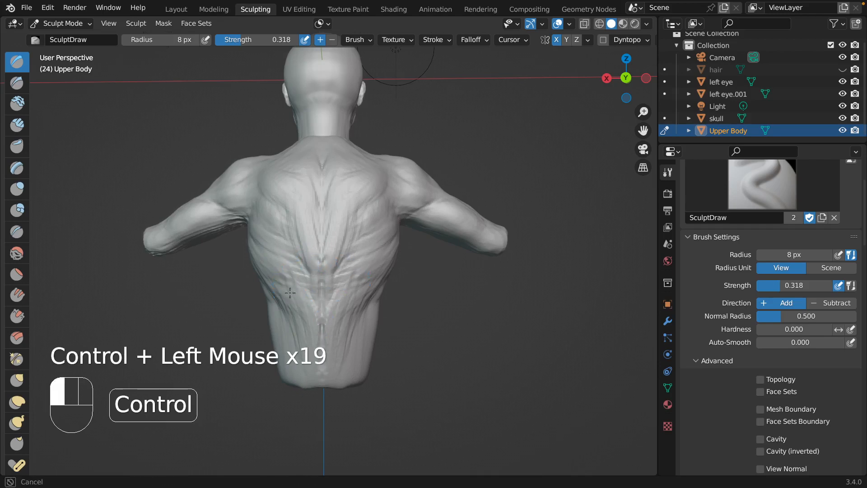
pyautogui.keyDown('ctrl'); pyautogui.click(302, 321); pyautogui.keyUp('ctrl')
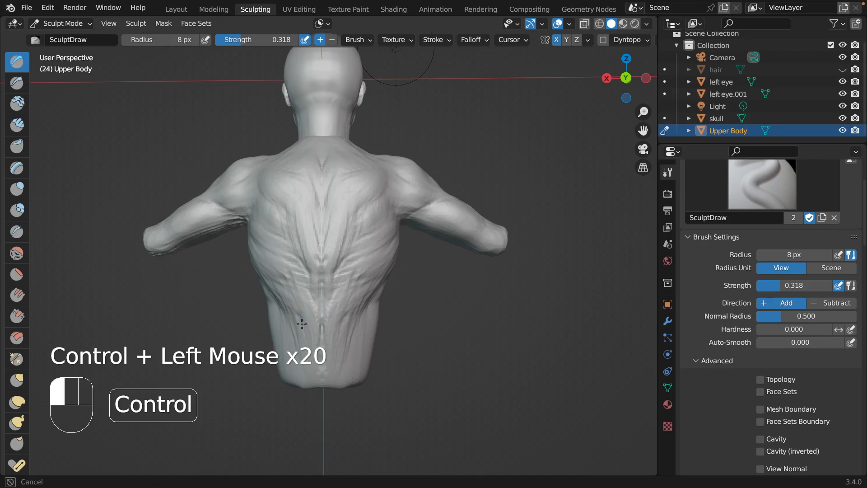
# Carve thin creases across the lats and below the shoulder blades, down to the lower ribs.
pyautogui.keyDown('ctrl'); pyautogui.click(290, 251); pyautogui.keyUp('ctrl')
pyautogui.keyDown('ctrl'); pyautogui.moveTo(270, 238); pyautogui.dragTo(270, 238); pyautogui.keyUp('ctrl')
pyautogui.keyDown('ctrl'); pyautogui.click(287, 228); pyautogui.keyUp('ctrl')
pyautogui.keyDown('ctrl'); pyautogui.click(270, 225); pyautogui.keyUp('ctrl')
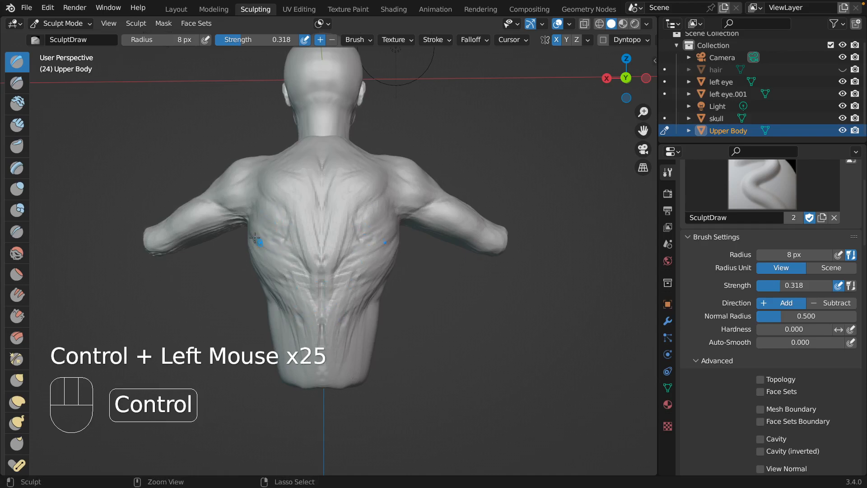
pyautogui.keyDown('ctrl'); pyautogui.click(269, 239); pyautogui.keyUp('ctrl')
pyautogui.keyDown('ctrl'); pyautogui.click(280, 247); pyautogui.keyUp('ctrl')
pyautogui.keyDown('ctrl'); pyautogui.click(286, 252); pyautogui.keyUp('ctrl')
pyautogui.keyDown('ctrl'); pyautogui.click(296, 291); pyautogui.keyUp('ctrl')
# Carve the spine groove from the lower back up to between the shoulder blades.
pyautogui.keyDown('ctrl'); pyautogui.click(323, 316); pyautogui.keyUp('ctrl')
pyautogui.keyDown('ctrl'); pyautogui.click(317, 268); pyautogui.keyUp('ctrl')
pyautogui.keyDown('ctrl'); pyautogui.click(321, 262); pyautogui.keyUp('ctrl')
pyautogui.keyDown('ctrl'); pyautogui.click(321, 232); pyautogui.keyUp('ctrl')
pyautogui.keyDown('ctrl'); pyautogui.click(319, 222); pyautogui.keyUp('ctrl')
pyautogui.keyDown('ctrl'); pyautogui.click(317, 198); pyautogui.keyUp('ctrl')
pyautogui.keyDown('ctrl'); pyautogui.click(320, 212); pyautogui.keyUp('ctrl')
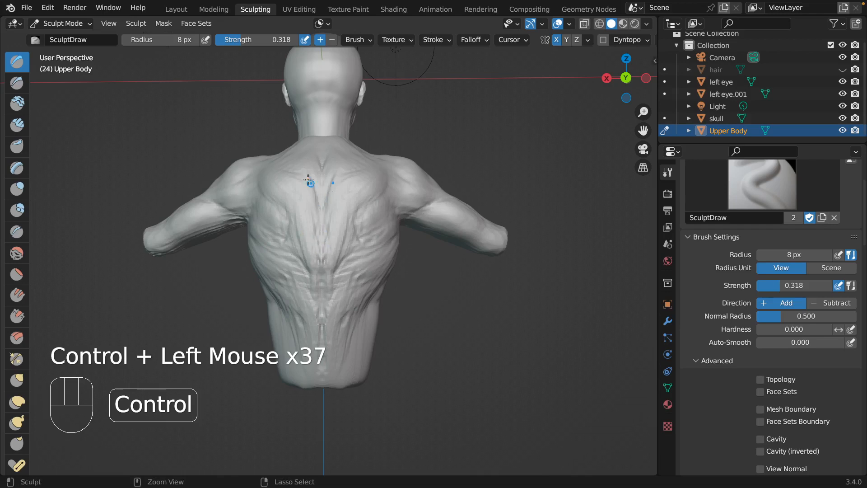
# Carve creases beside the upper spine and extend the central groove down to the base of the back.
pyautogui.keyDown('ctrl'); pyautogui.click(307, 192); pyautogui.keyUp('ctrl')
pyautogui.keyDown('ctrl'); pyautogui.click(339, 188); pyautogui.keyUp('ctrl')
pyautogui.keyDown('ctrl'); pyautogui.click(331, 176); pyautogui.keyUp('ctrl')
pyautogui.keyDown('ctrl'); pyautogui.click(326, 203); pyautogui.keyUp('ctrl')
pyautogui.keyDown('ctrl'); pyautogui.click(325, 235); pyautogui.keyUp('ctrl')
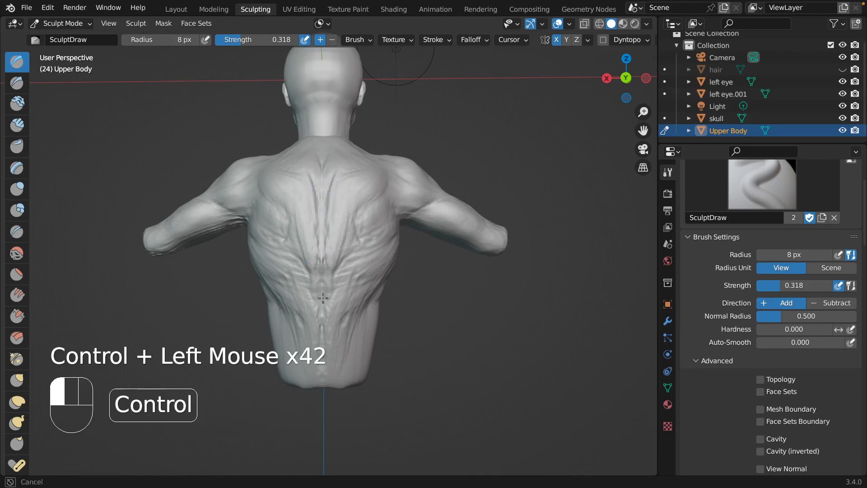
pyautogui.keyDown('ctrl'); pyautogui.click(324, 271); pyautogui.keyUp('ctrl')
pyautogui.keyDown('ctrl'); pyautogui.click(323, 312); pyautogui.keyUp('ctrl')
pyautogui.keyDown('ctrl'); pyautogui.click(323, 346); pyautogui.keyUp('ctrl')
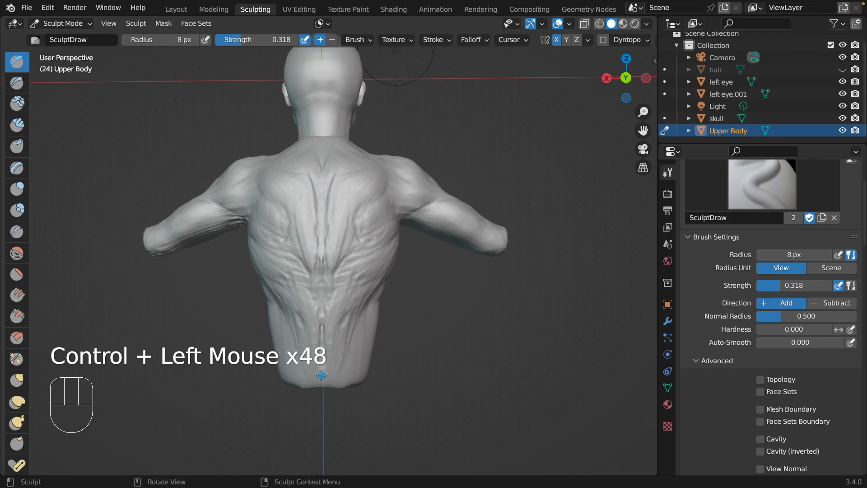
# Carve a V-shaped crease across the base of the lower back, meeting at the spine.
pyautogui.moveTo(265, 379)
pyautogui.mouseDown(button='middle')
pyautogui.moveTo(283, 379)
pyautogui.moveTo(256, 378)
pyautogui.moveTo(276, 379)
pyautogui.moveTo(265, 379)
pyautogui.mouseUp(button='middle')
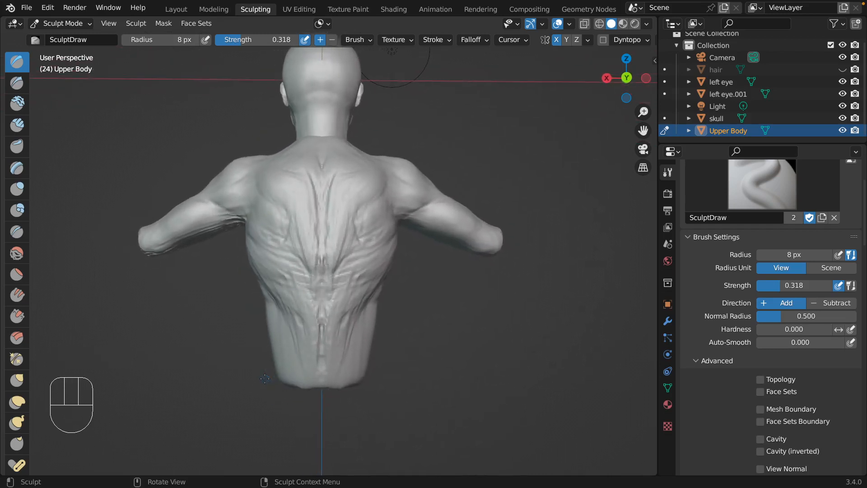
pyautogui.keyDown('ctrl'); pyautogui.click(296, 363); pyautogui.keyUp('ctrl')
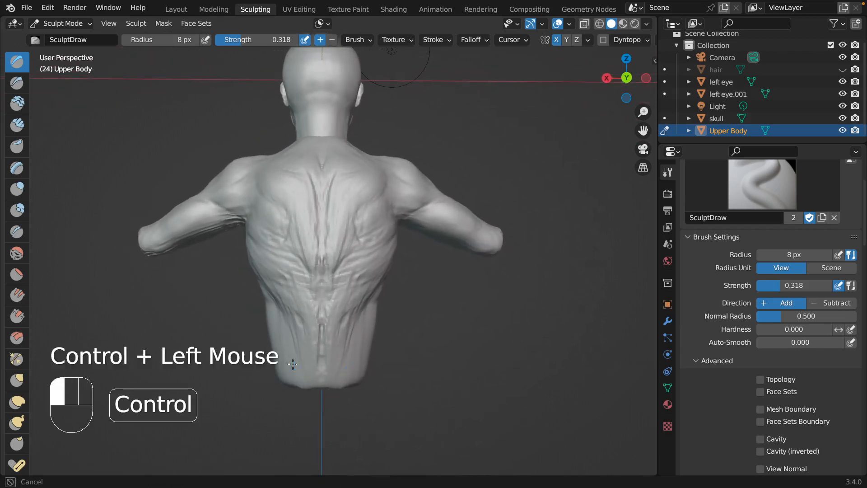
pyautogui.keyDown('ctrl'); pyautogui.click(298, 366); pyautogui.keyUp('ctrl')
pyautogui.keyDown('ctrl'); pyautogui.click(300, 366); pyautogui.keyUp('ctrl')
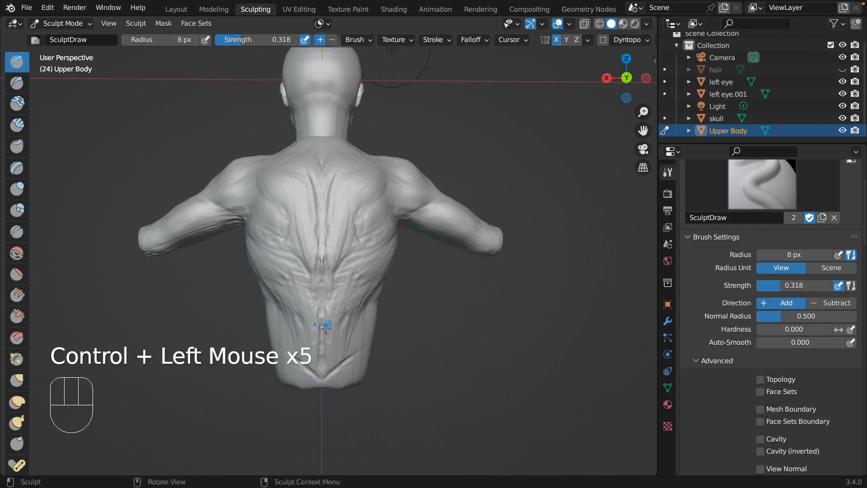
pyautogui.keyDown('ctrl'); pyautogui.click(316, 338); pyautogui.keyUp('ctrl')
# Smooth the whole back down to the waist using the Smooth brush at strength 0.144 and radius 191 px.
pyautogui.moveTo(330, 246); pyautogui.dragTo(330, 247, button='middle')
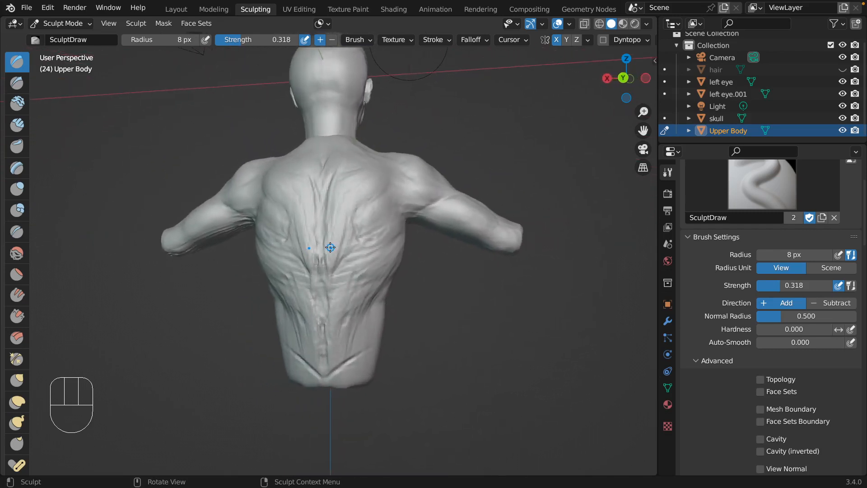
pyautogui.click(17, 253)
pyautogui.hotkey('shift', 'f')
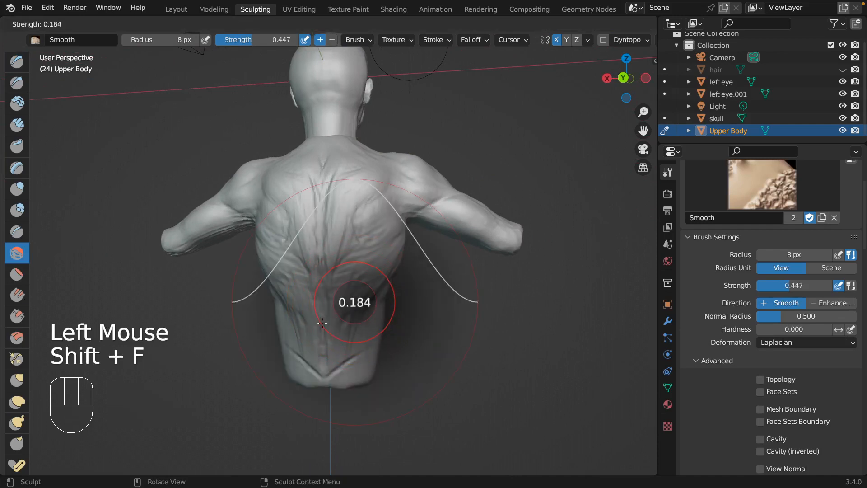
pyautogui.click(335, 326)
pyautogui.press('f')
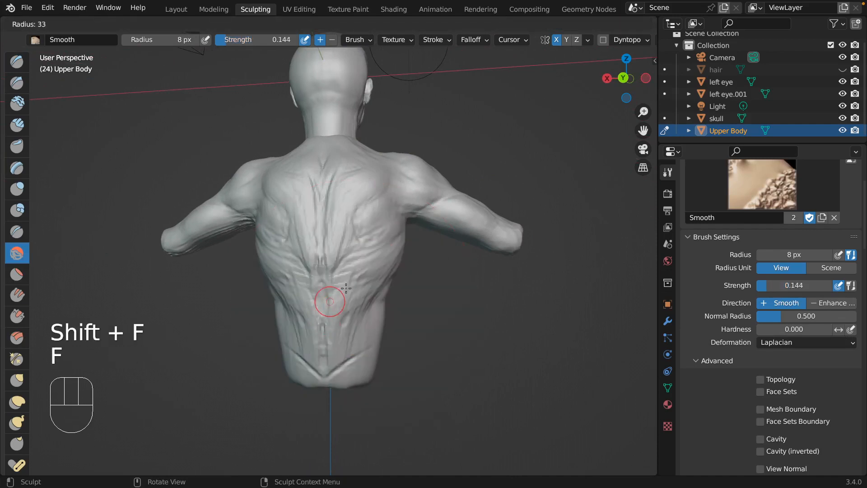
pyautogui.click(410, 260)
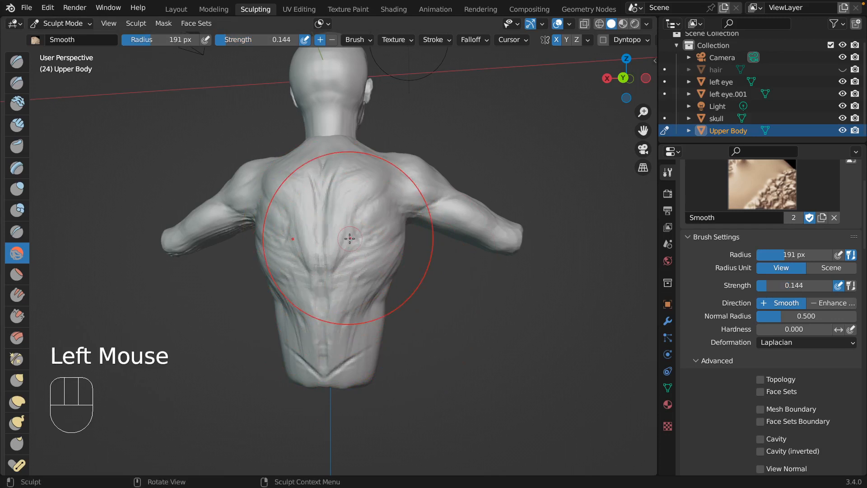
pyautogui.moveTo(348, 233); pyautogui.dragTo(354, 220, button='middle')
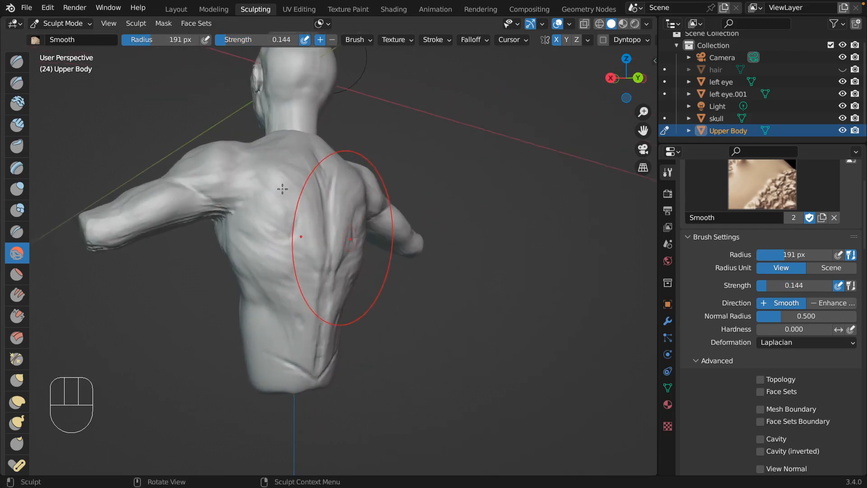
pyautogui.moveTo(354, 220)
pyautogui.mouseDown()
pyautogui.moveTo(316, 144)
pyautogui.moveTo(344, 218)
pyautogui.mouseUp()
pyautogui.moveTo(331, 256)
pyautogui.mouseDown()
pyautogui.moveTo(294, 378)
pyautogui.moveTo(316, 382)
pyautogui.mouseUp()
pyautogui.click(316, 382)
pyautogui.moveTo(316, 382); pyautogui.dragTo(316, 382, button='middle')
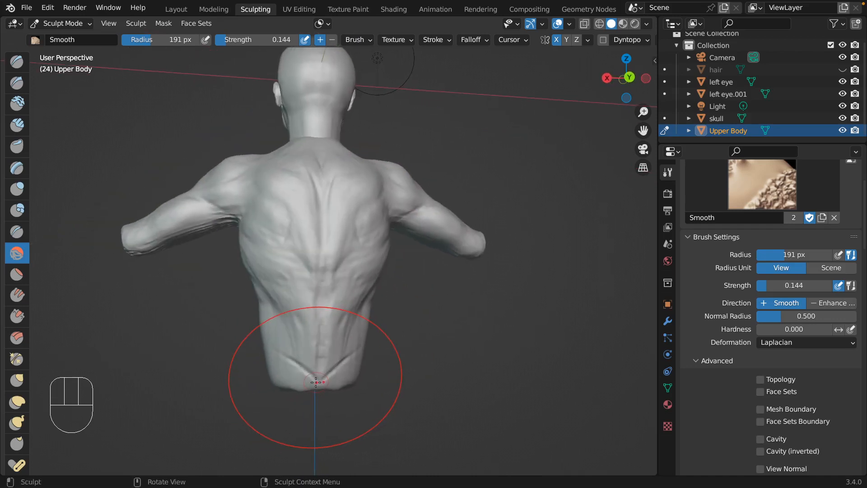
# Reduce the Smooth radius to 96 px and soften the back along the spine down to the lower back.
pyautogui.moveTo(316, 382); pyautogui.dragTo(291, 378, button='middle')
pyautogui.press('f')
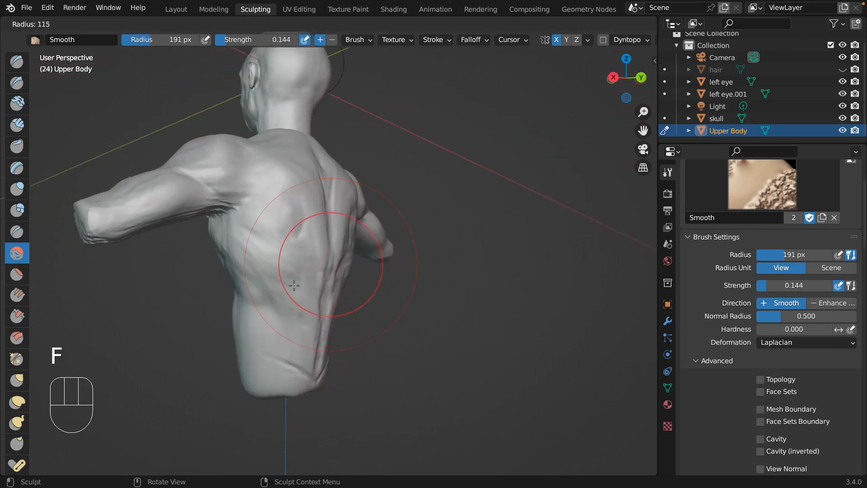
pyautogui.click(300, 282)
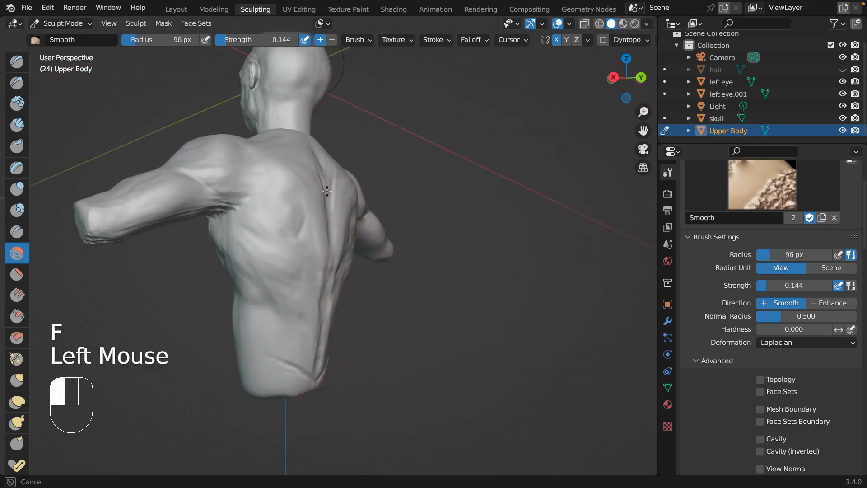
pyautogui.moveTo(327, 192); pyautogui.dragTo(333, 222, button='middle')
pyautogui.moveTo(333, 223)
pyautogui.mouseDown()
pyautogui.moveTo(379, 290)
pyautogui.moveTo(349, 358)
pyautogui.mouseUp()
pyautogui.moveTo(348, 358); pyautogui.dragTo(367, 357, button='middle')
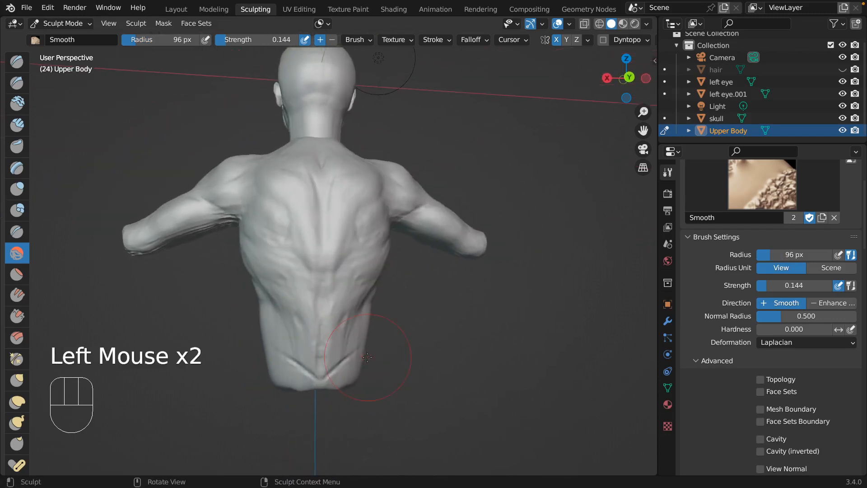
# Switch to Clay Strips with a 25 px radius and add diagonal strips from the lats toward the lower spine.
pyautogui.click(27, 133)
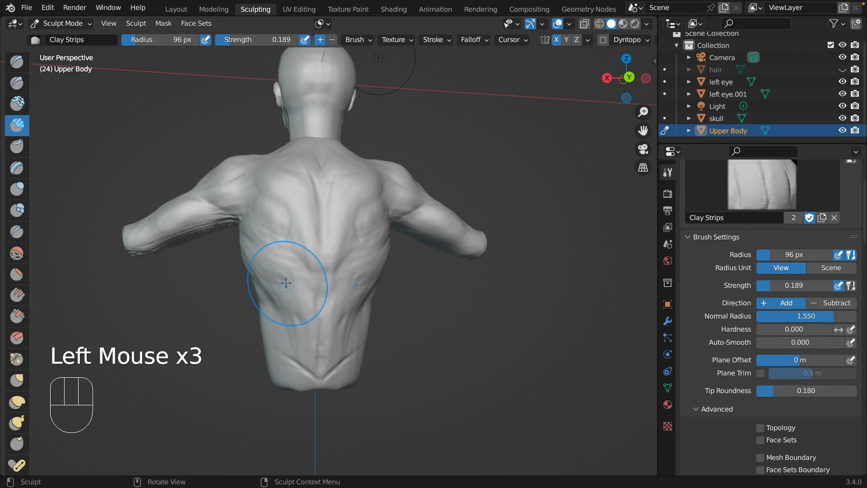
pyautogui.press('f')
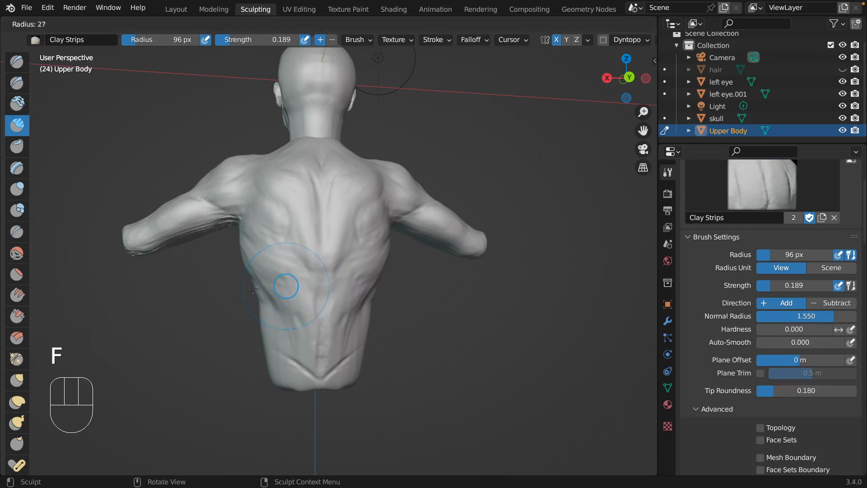
pyautogui.click(262, 257)
pyautogui.moveTo(263, 258); pyautogui.dragTo(305, 312)
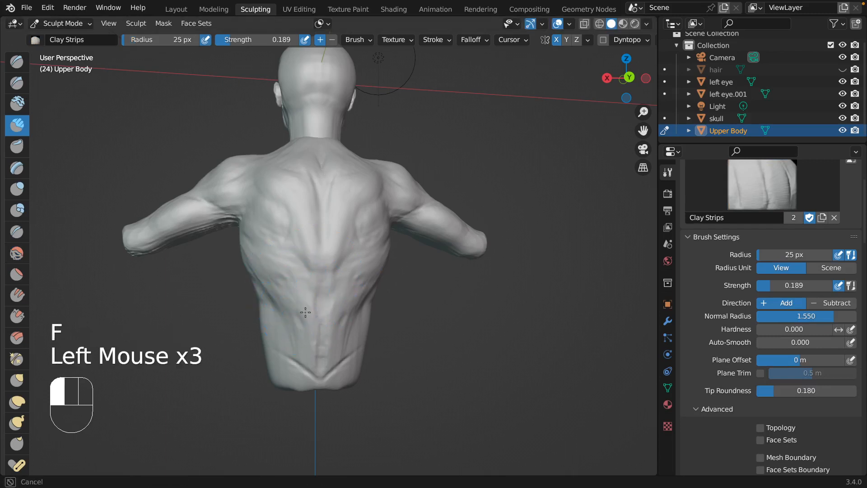
pyautogui.click(265, 257)
pyautogui.click(284, 262)
pyautogui.click(265, 253)
pyautogui.click(267, 251)
pyautogui.click(260, 230)
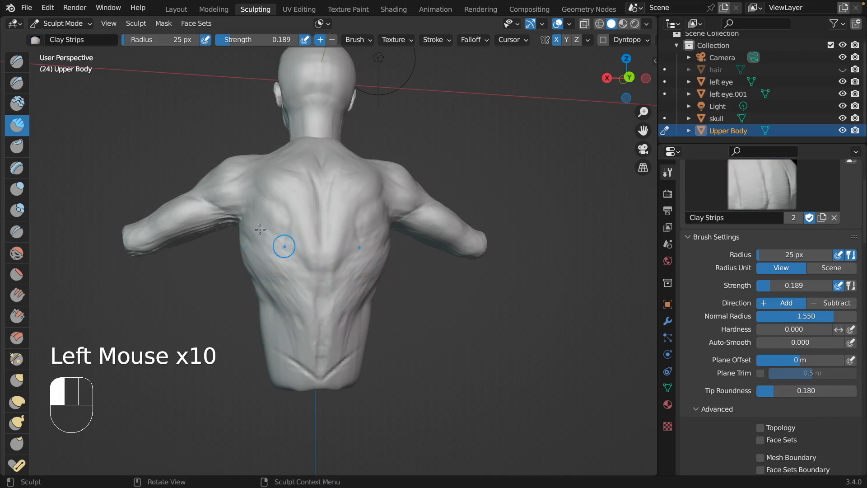
# Add clay strips from the armpit along the outer edge of the shoulder blade.
pyautogui.click(255, 223)
pyautogui.click(250, 215)
pyautogui.moveTo(249, 205); pyautogui.dragTo(264, 208)
pyautogui.click(265, 200)
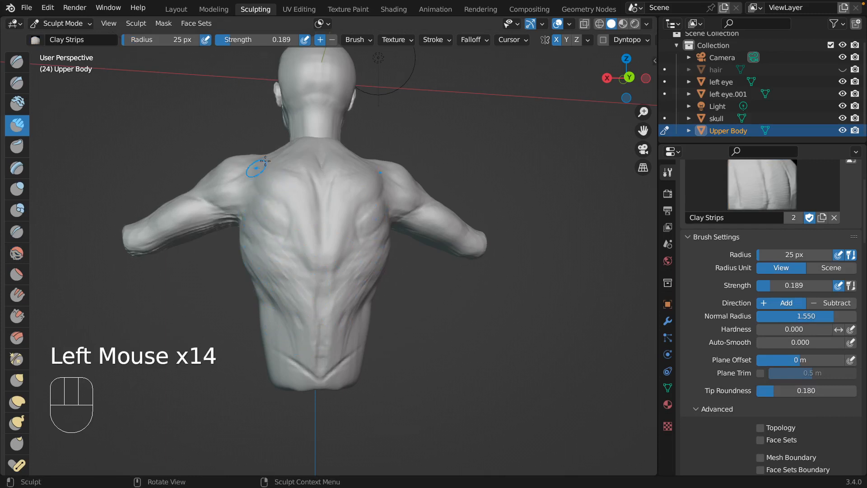
# Build up the trapezius with strips from the top of the shoulder blade toward the neck base and spine.
pyautogui.moveTo(281, 175); pyautogui.dragTo(302, 165)
pyautogui.moveTo(284, 175); pyautogui.dragTo(303, 163)
pyautogui.moveTo(285, 176); pyautogui.dragTo(303, 164)
pyautogui.moveTo(285, 174); pyautogui.dragTo(304, 163)
pyautogui.moveTo(287, 173)
pyautogui.mouseDown()
pyautogui.moveTo(307, 162)
pyautogui.moveTo(314, 175)
pyautogui.moveTo(298, 174)
pyautogui.mouseUp()
pyautogui.moveTo(304, 164)
pyautogui.mouseDown()
pyautogui.moveTo(292, 172)
pyautogui.moveTo(299, 195)
pyautogui.mouseUp()
# Add strips over the upper back and around the shoulder blade, plus a stroke at the upper spine.
pyautogui.moveTo(334, 168); pyautogui.dragTo(351, 186)
pyautogui.moveTo(348, 181); pyautogui.dragTo(352, 204)
pyautogui.click(365, 210)
pyautogui.click(362, 211)
pyautogui.moveTo(361, 213); pyautogui.dragTo(359, 226)
pyautogui.click(271, 226)
pyautogui.click(325, 178)
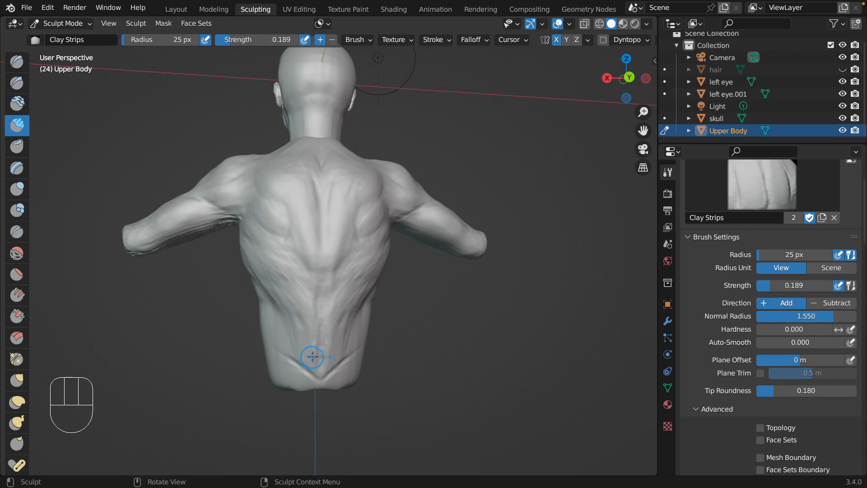
# Add Clay Strips strokes across the lower back beside the spine and down the rear of the waist.
pyautogui.moveTo(287, 360); pyautogui.dragTo(326, 371)
pyautogui.moveTo(271, 339); pyautogui.dragTo(271, 339)
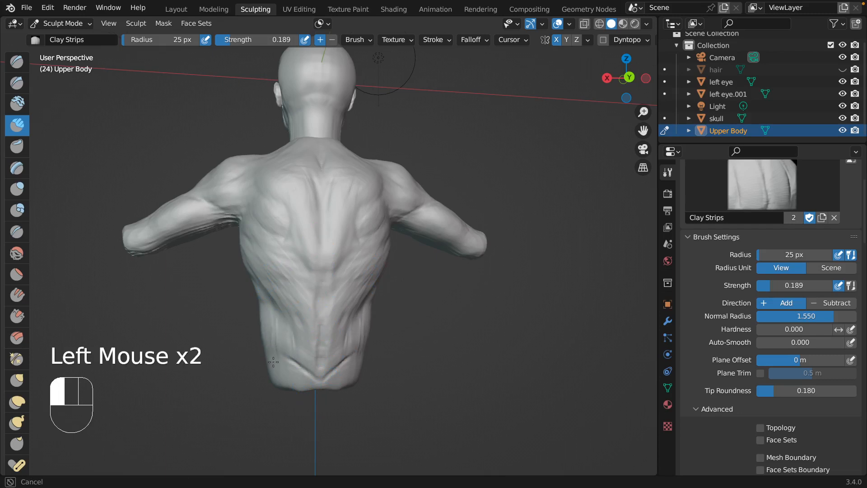
pyautogui.moveTo(273, 361); pyautogui.dragTo(364, 334)
pyautogui.moveTo(360, 346); pyautogui.dragTo(268, 309, button='middle')
pyautogui.moveTo(269, 309); pyautogui.dragTo(273, 323)
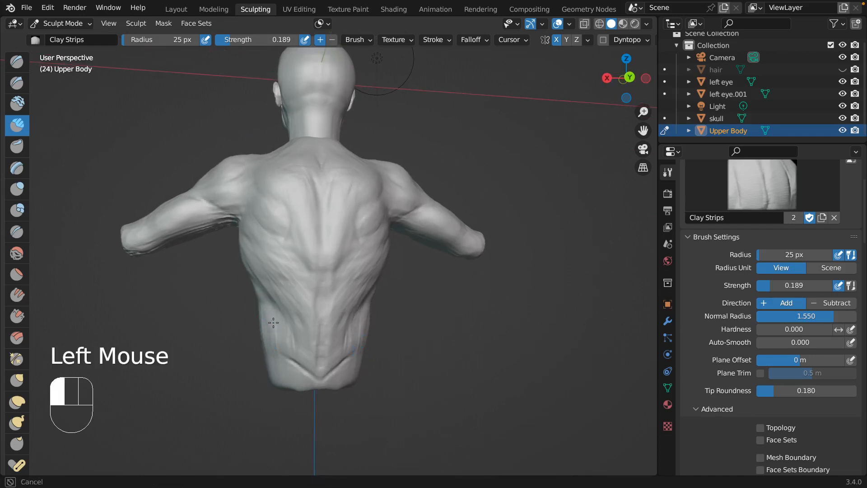
pyautogui.moveTo(269, 362); pyautogui.dragTo(269, 369)
# Build up the side of the waist with vertical clay strips, working around from the back to the front hip.
pyautogui.moveTo(212, 359); pyautogui.dragTo(274, 344, button='middle')
pyautogui.moveTo(259, 318); pyautogui.dragTo(257, 352)
pyautogui.moveTo(248, 339); pyautogui.dragTo(321, 313, button='middle')
pyautogui.moveTo(321, 312); pyautogui.dragTo(319, 329)
pyautogui.moveTo(319, 393); pyautogui.dragTo(317, 411)
pyautogui.moveTo(317, 411)
pyautogui.mouseDown(button='middle')
pyautogui.moveTo(397, 441)
pyautogui.moveTo(399, 312)
pyautogui.mouseUp(button='middle')
pyautogui.moveTo(399, 313); pyautogui.dragTo(397, 331)
pyautogui.moveTo(397, 334); pyautogui.dragTo(389, 371)
pyautogui.moveTo(387, 374); pyautogui.dragTo(384, 387)
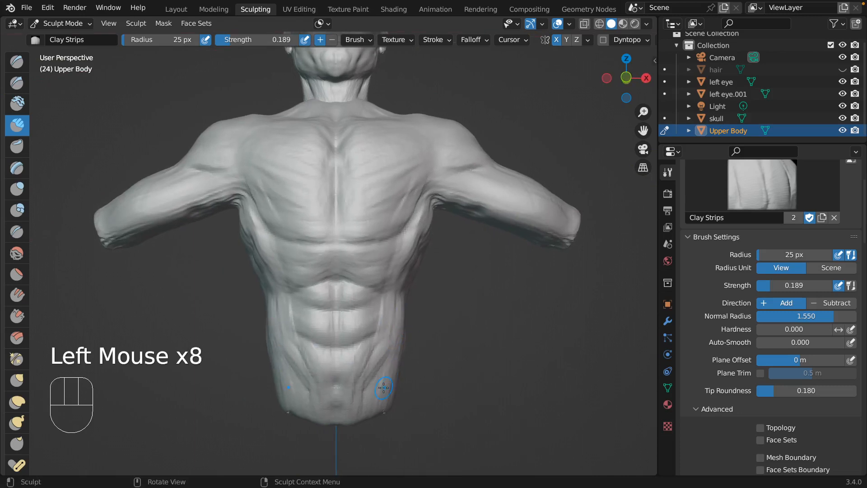
# Add clay strips over the front obliques, from beside the abs down to the lower abdomen.
pyautogui.moveTo(383, 388)
pyautogui.mouseDown(button='middle')
pyautogui.moveTo(368, 388)
pyautogui.moveTo(381, 388)
pyautogui.mouseUp(button='middle')
pyautogui.moveTo(285, 345); pyautogui.dragTo(293, 360)
pyautogui.moveTo(287, 357); pyautogui.dragTo(298, 372)
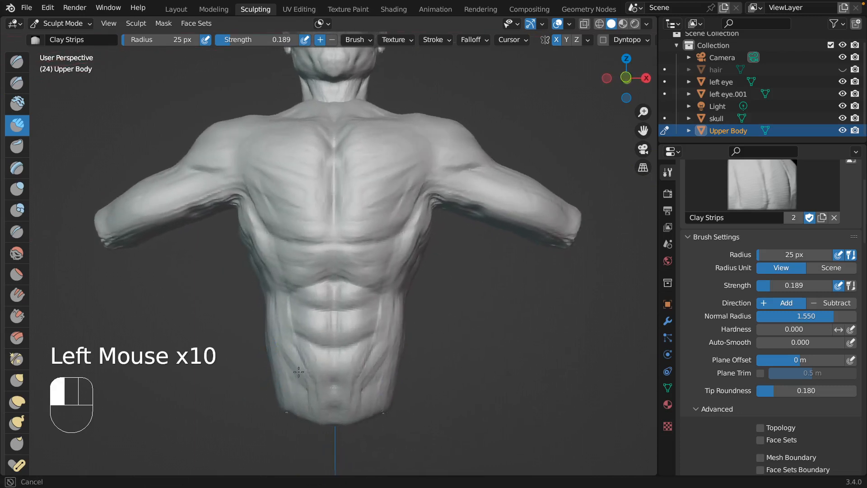
pyautogui.moveTo(302, 361)
pyautogui.mouseDown(button='middle')
pyautogui.moveTo(290, 333)
pyautogui.moveTo(319, 316)
pyautogui.mouseUp(button='middle')
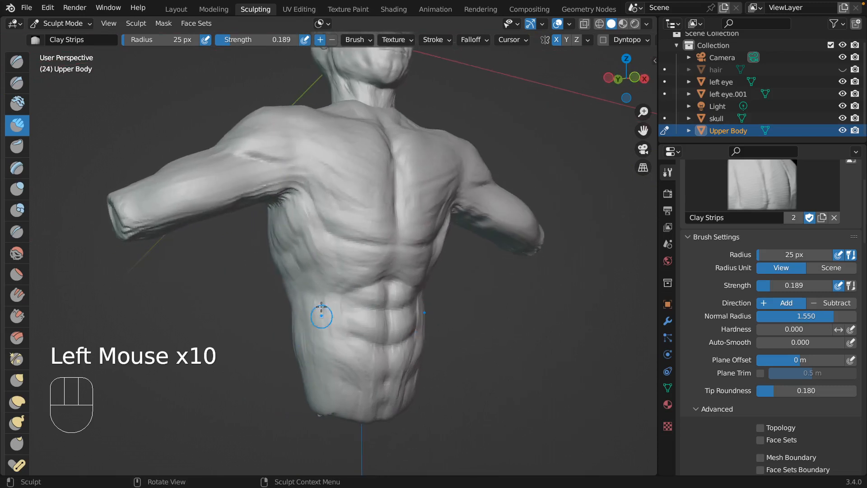
pyautogui.moveTo(333, 354); pyautogui.dragTo(336, 362)
pyautogui.moveTo(317, 313); pyautogui.dragTo(315, 329)
pyautogui.moveTo(313, 333)
pyautogui.mouseDown()
pyautogui.moveTo(312, 350)
pyautogui.moveTo(327, 364)
pyautogui.mouseUp()
pyautogui.moveTo(329, 364)
pyautogui.mouseDown(button='middle')
pyautogui.moveTo(307, 364)
pyautogui.moveTo(388, 364)
pyautogui.moveTo(293, 363)
pyautogui.moveTo(375, 364)
pyautogui.moveTo(311, 364)
pyautogui.moveTo(355, 364)
pyautogui.moveTo(328, 364)
pyautogui.moveTo(343, 364)
pyautogui.moveTo(328, 364)
pyautogui.moveTo(344, 345)
pyautogui.mouseUp(button='middle')
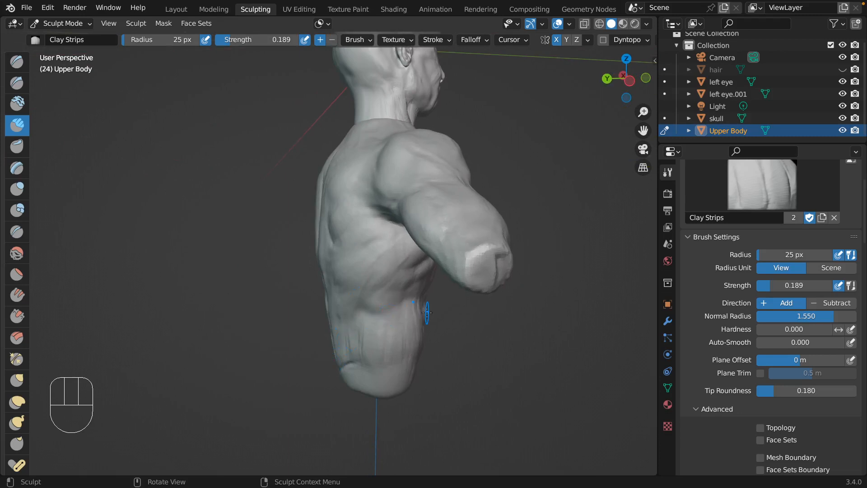
pyautogui.moveTo(412, 272)
pyautogui.mouseDown(button='middle')
pyautogui.moveTo(405, 266)
pyautogui.moveTo(401, 282)
pyautogui.moveTo(384, 285)
pyautogui.moveTo(401, 283)
pyautogui.mouseUp(button='middle')
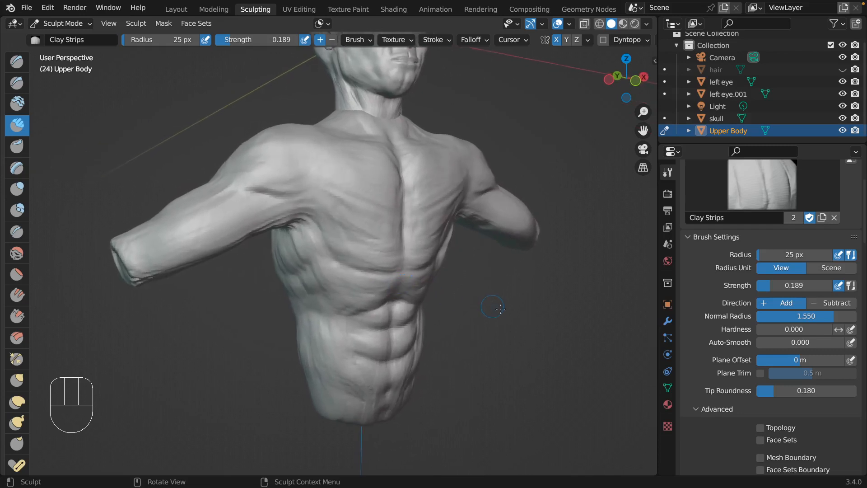
pyautogui.keyDown('ctrl'); pyautogui.moveTo(508, 311); pyautogui.dragTo(553, 357, button='middle'); pyautogui.keyUp('ctrl')
pyautogui.click(544, 303)
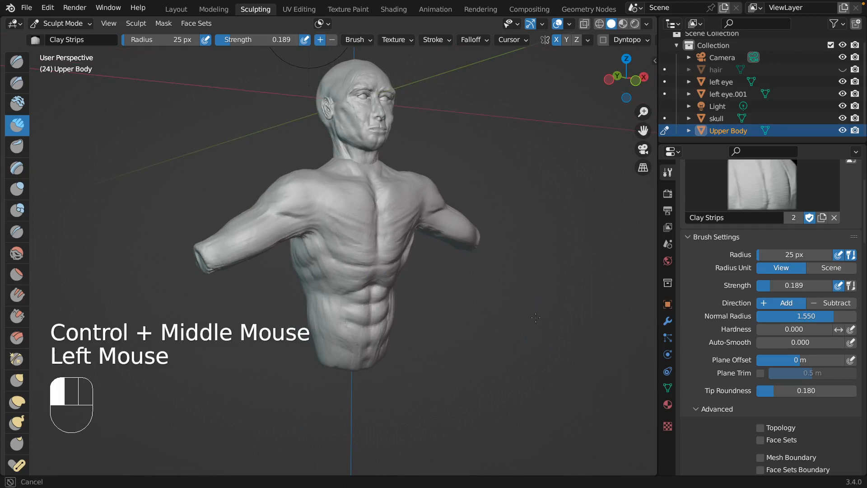
pyautogui.keyDown('alt'); pyautogui.moveTo(544, 305); pyautogui.dragTo(483, 304); pyautogui.keyUp('alt')
pyautogui.keyDown('alt'); pyautogui.moveTo(483, 304); pyautogui.dragTo(573, 364, button='middle'); pyautogui.keyUp('alt')
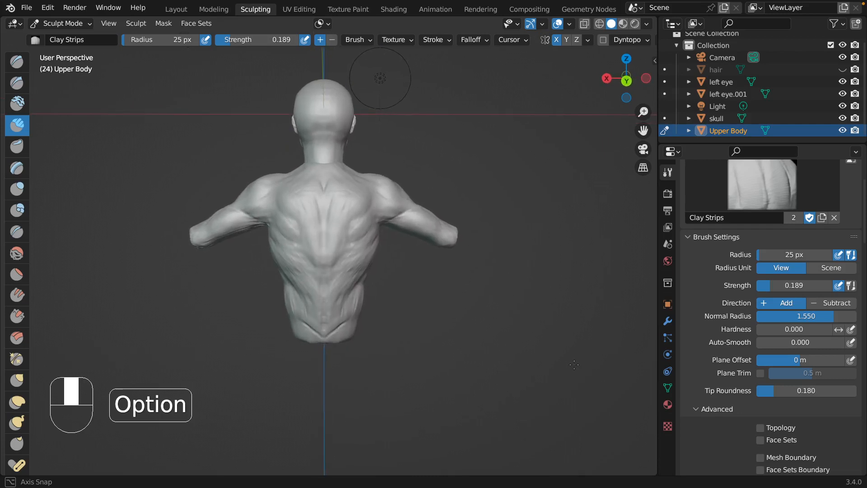
pyautogui.keyDown('alt'); pyautogui.moveTo(574, 365); pyautogui.dragTo(561, 360, button='middle'); pyautogui.keyUp('alt')
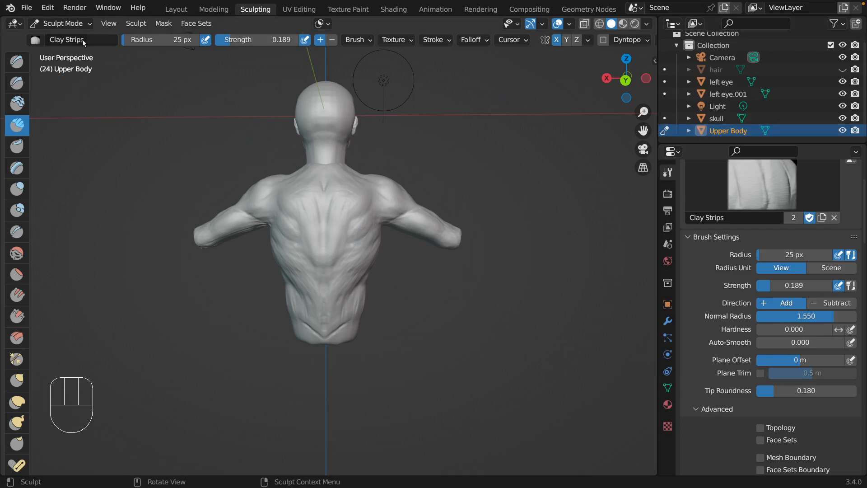
# Switch to Object Mode and scale the Upper Body up uniformly so the torso is larger relative to the head.
pyautogui.click(88, 25)
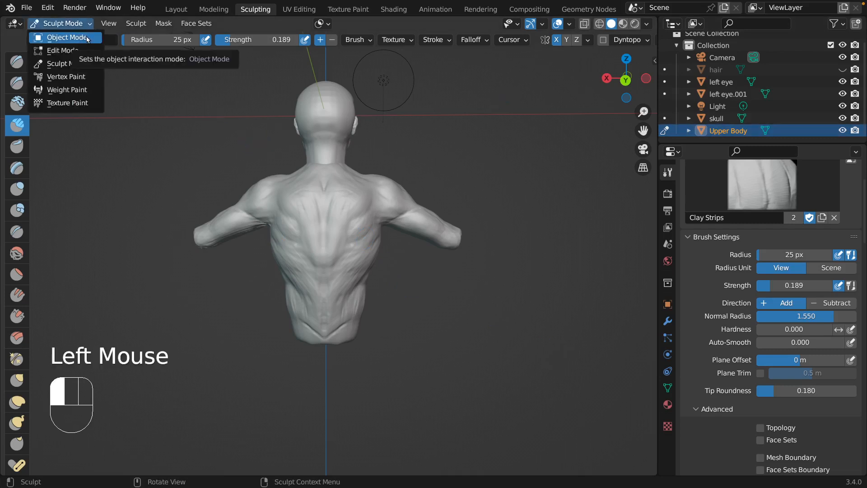
pyautogui.click(67, 38)
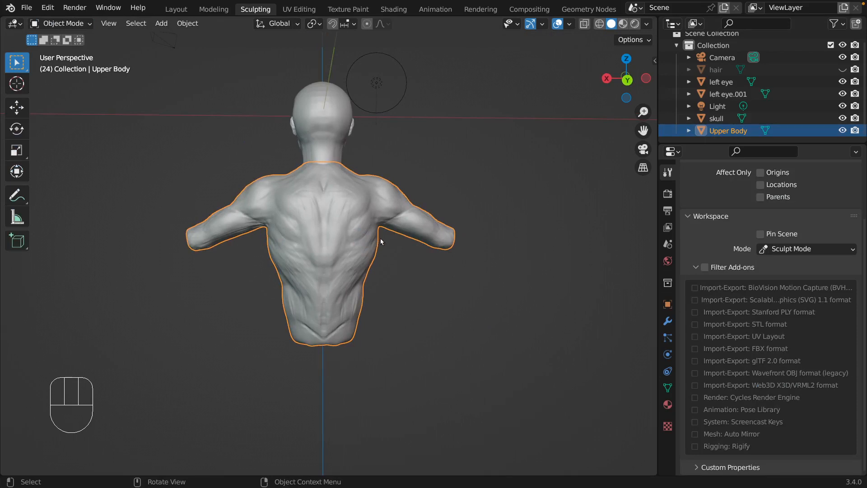
pyautogui.click(401, 256)
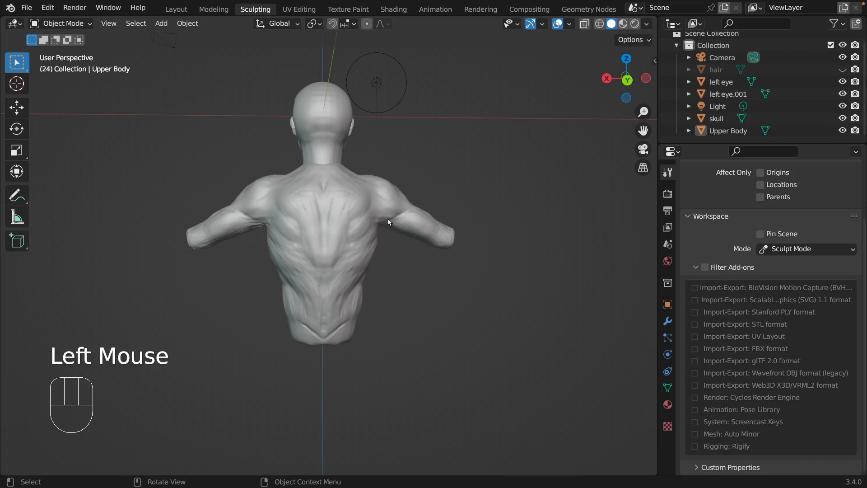
pyautogui.click(340, 255)
pyautogui.press('s')
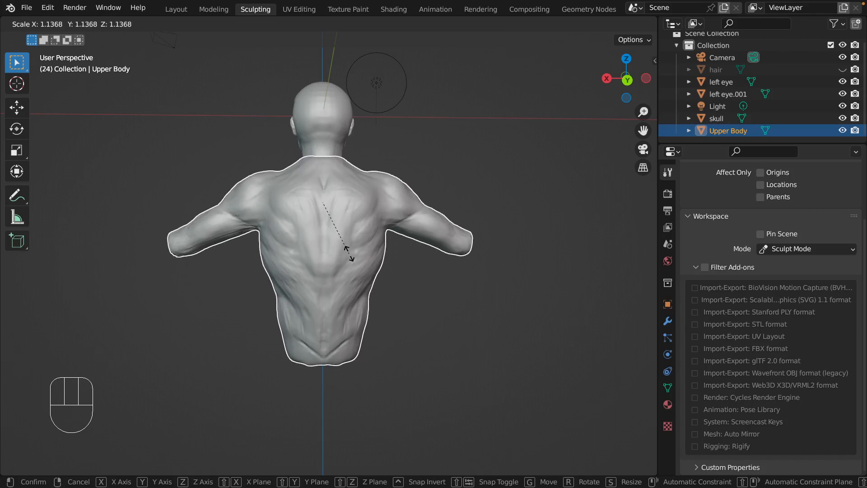
pyautogui.click(351, 256)
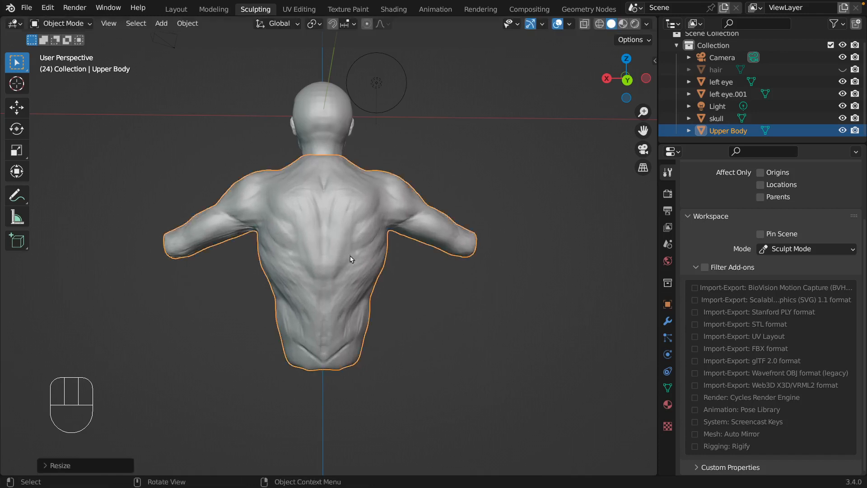
# Move the Upper Body down along the global Z axis so its top edge meets the base of the neck.
pyautogui.moveTo(542, 289); pyautogui.dragTo(259, 286, button='middle')
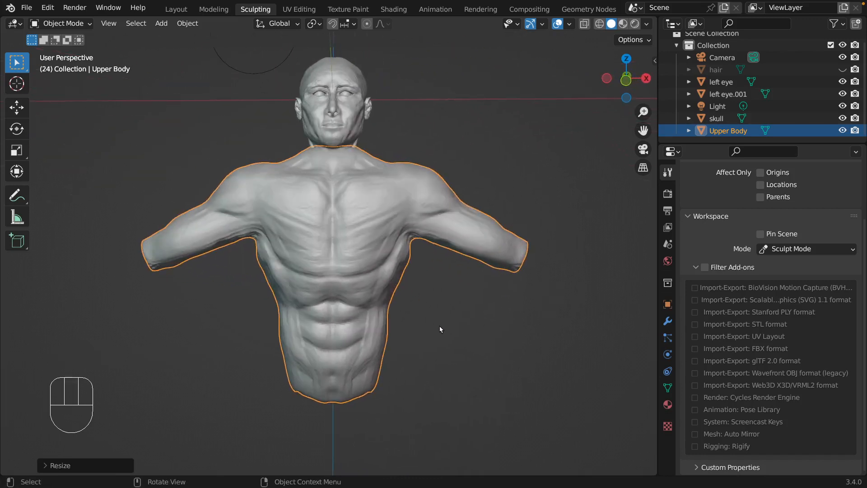
pyautogui.moveTo(440, 328); pyautogui.dragTo(440, 330, button='middle')
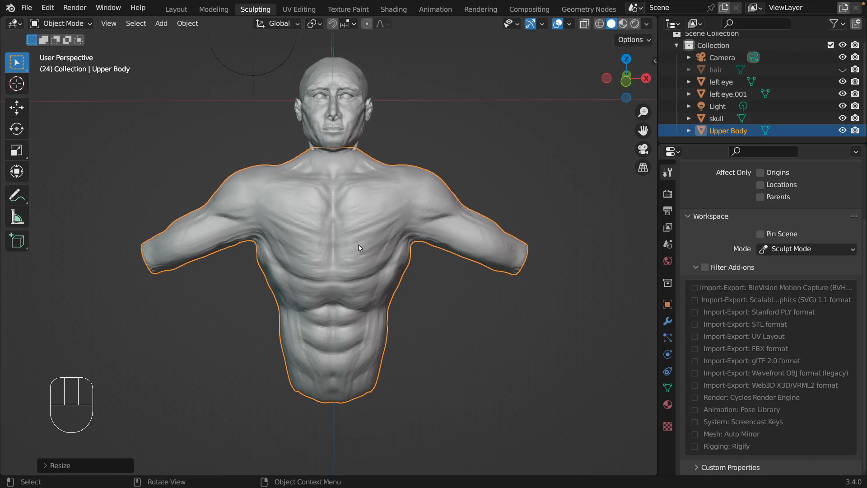
pyautogui.press('g')
pyautogui.press('z')
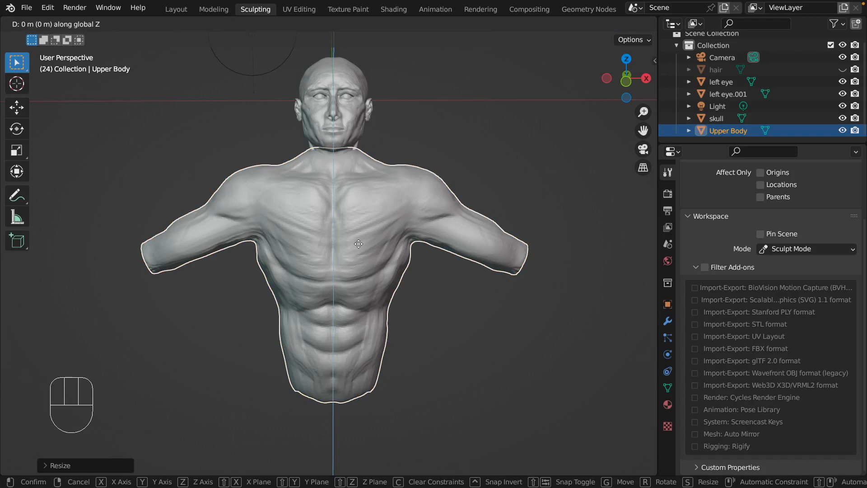
pyautogui.press('shift')
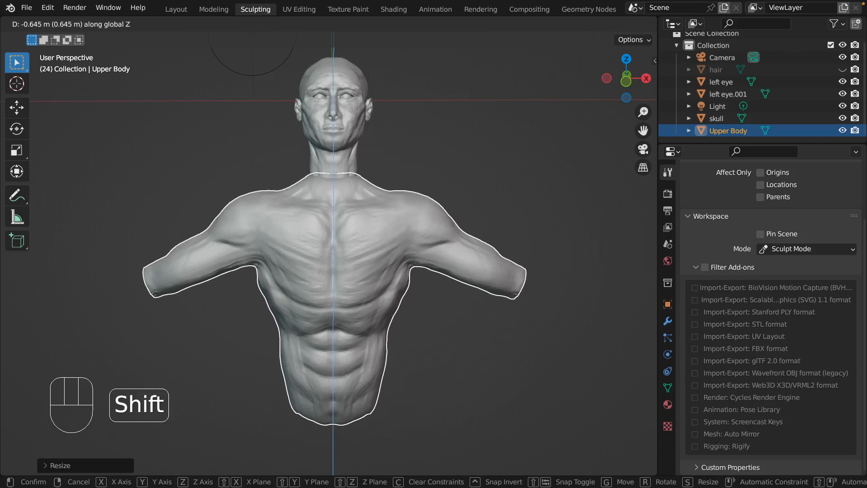
pyautogui.click(379, 440)
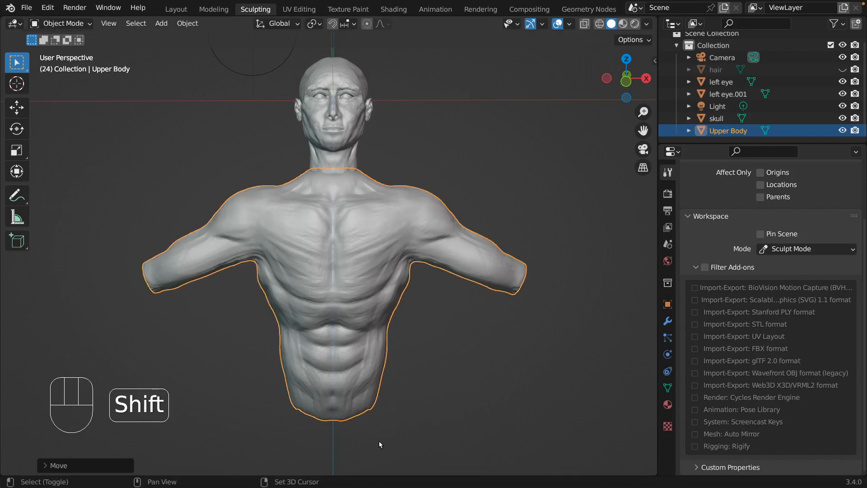
pyautogui.click(438, 355)
# Scale the Upper Body up uniformly by a factor of about 1.02 and deselect it.
pyautogui.moveTo(435, 353)
pyautogui.mouseDown(button='middle')
pyautogui.moveTo(535, 346)
pyautogui.moveTo(575, 325)
pyautogui.moveTo(563, 351)
pyautogui.moveTo(570, 359)
pyautogui.mouseUp(button='middle')
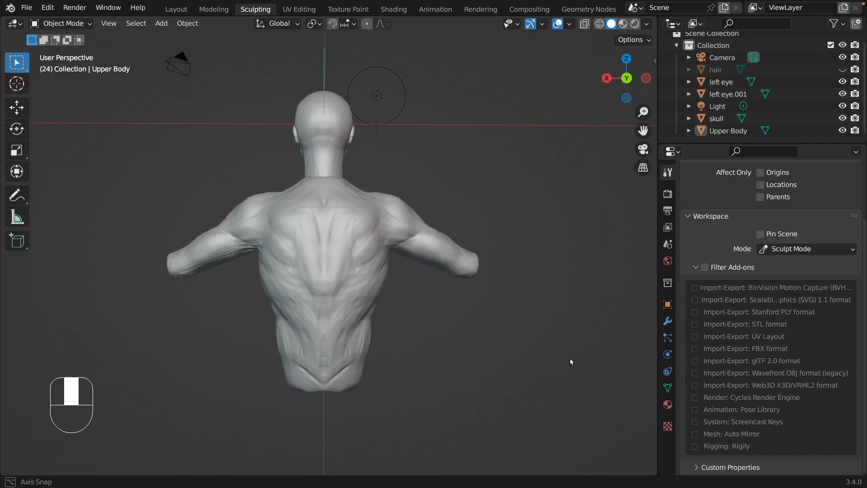
pyautogui.click(344, 328)
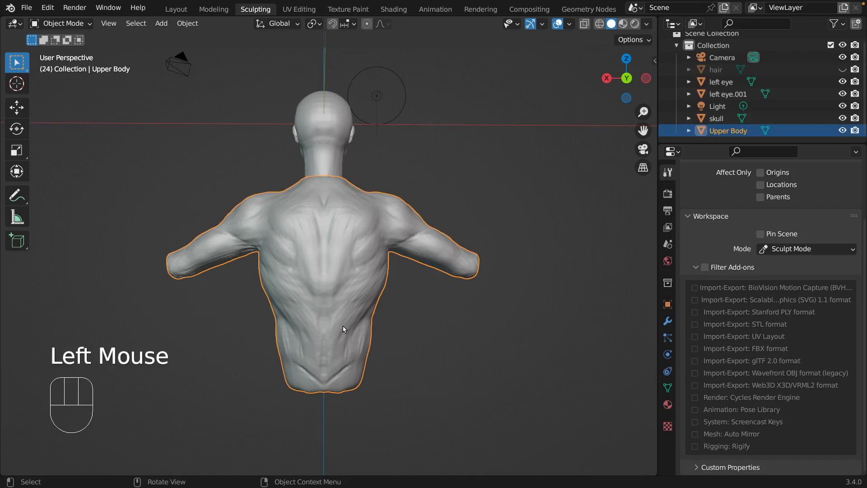
pyautogui.press('s')
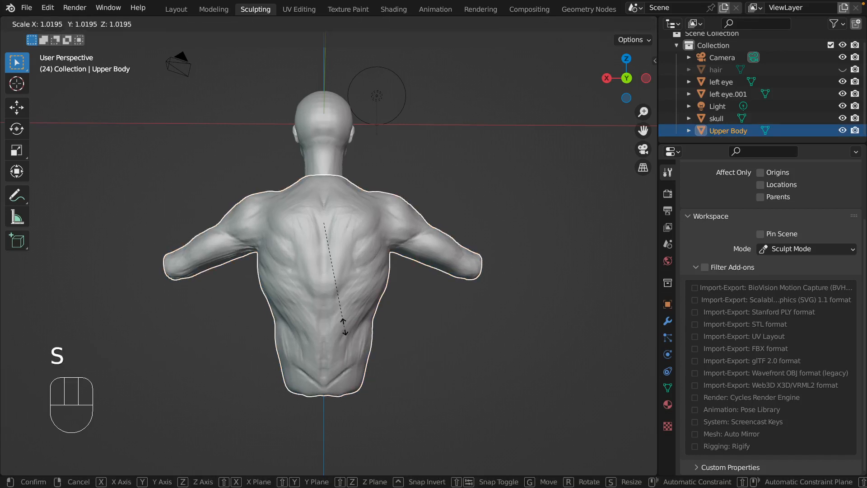
pyautogui.click(344, 326)
pyautogui.moveTo(344, 330); pyautogui.dragTo(245, 346, button='middle')
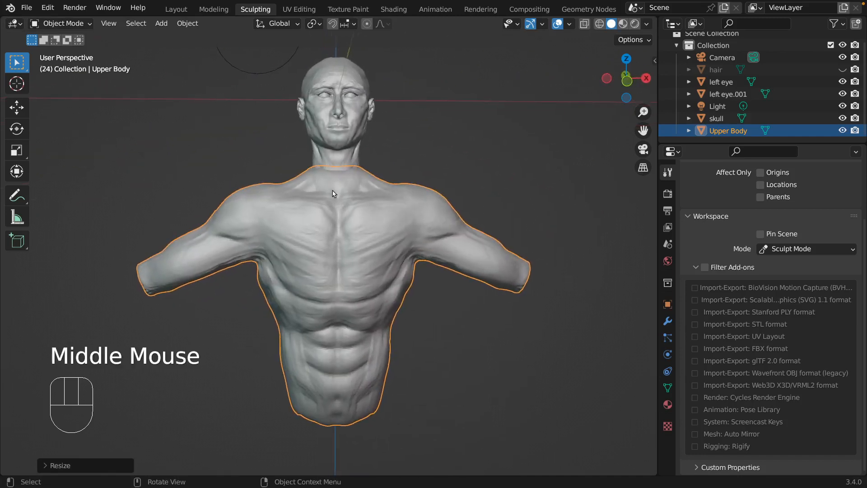
pyautogui.click(347, 252)
pyautogui.click(461, 210)
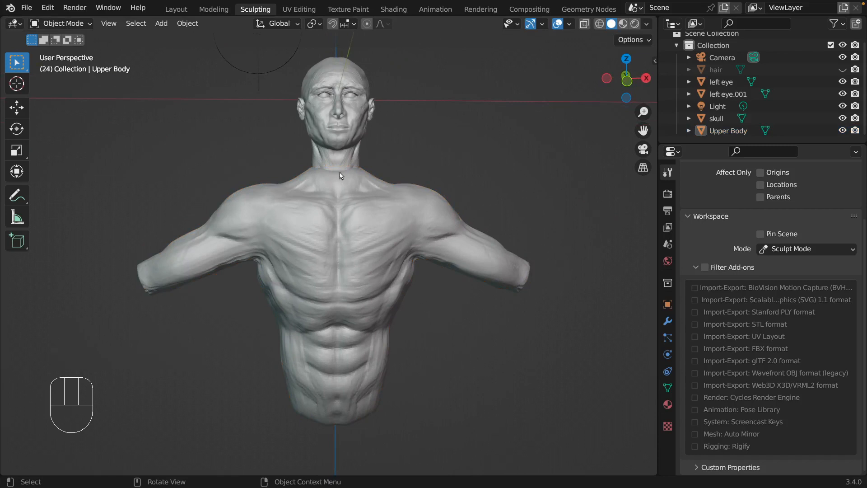
pyautogui.click(339, 239)
pyautogui.press('s')
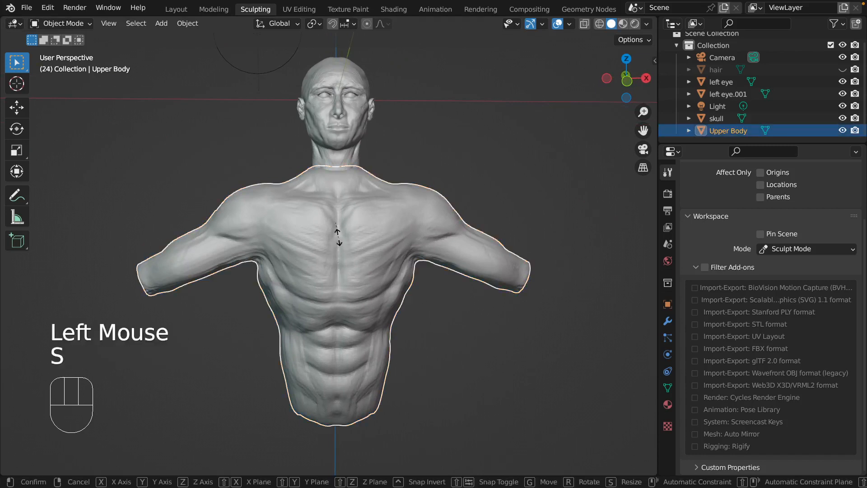
pyautogui.press('shift')
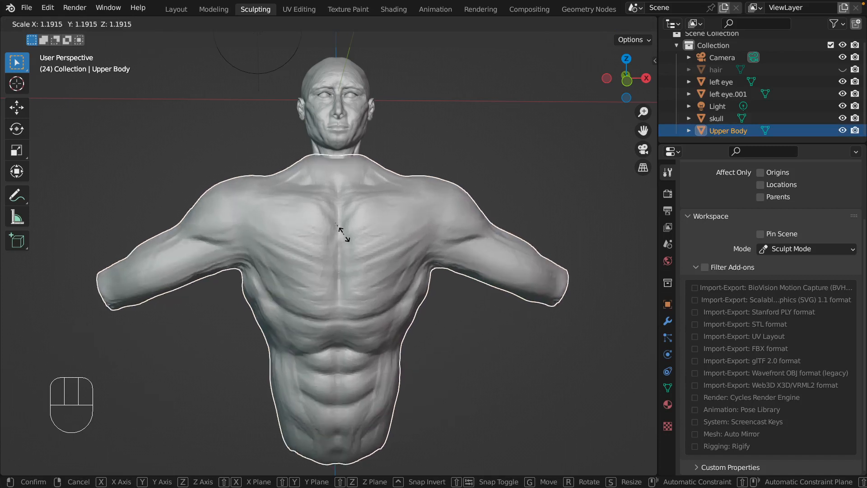
pyautogui.press('Escape')
# Raise the Upper Body by about 0.13 m to fit closer under the neck, and deselect it.
pyautogui.press('g')
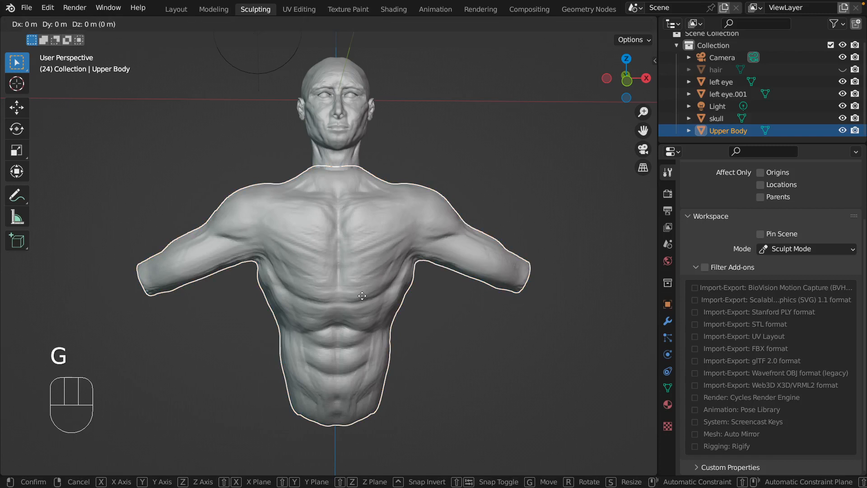
pyautogui.press('shift')
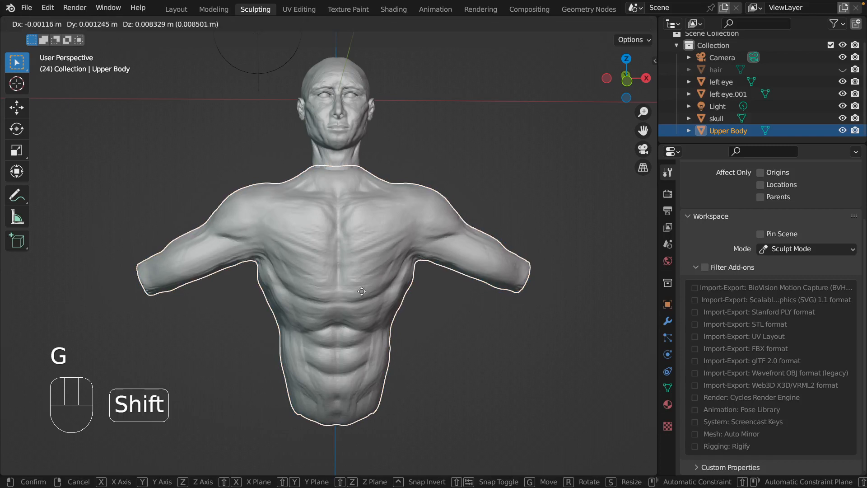
pyautogui.moveTo(362, 273)
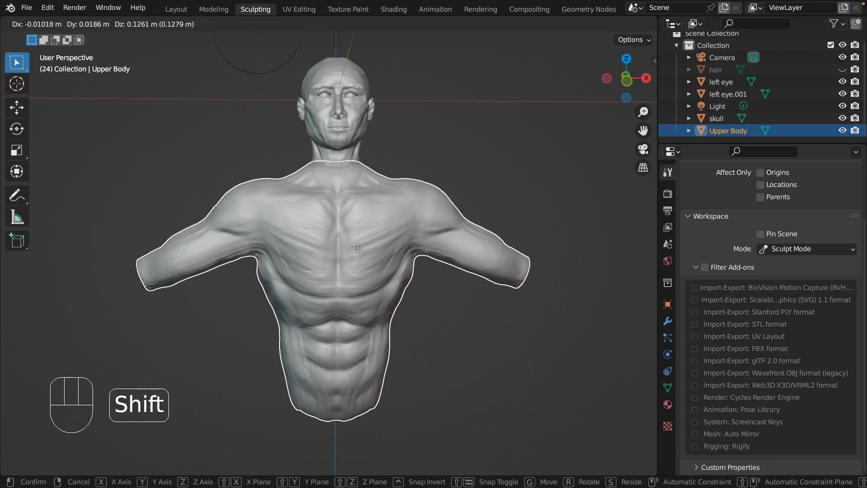
pyautogui.moveTo(356, 245)
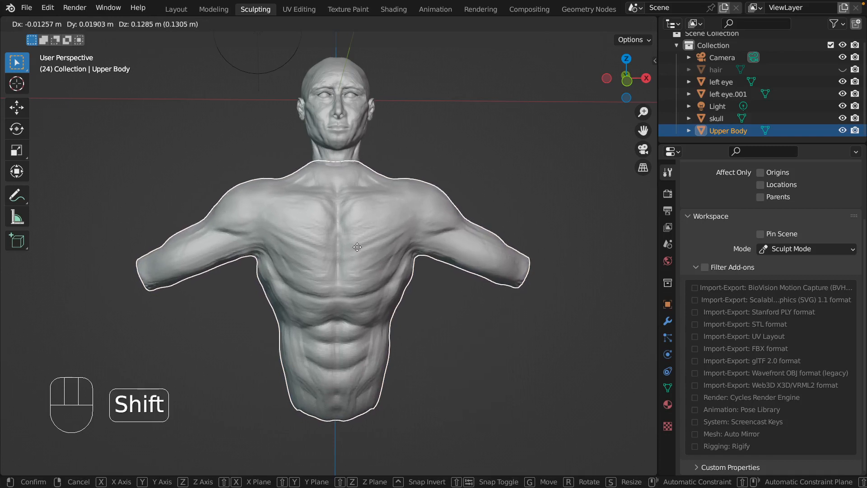
pyautogui.click(356, 246)
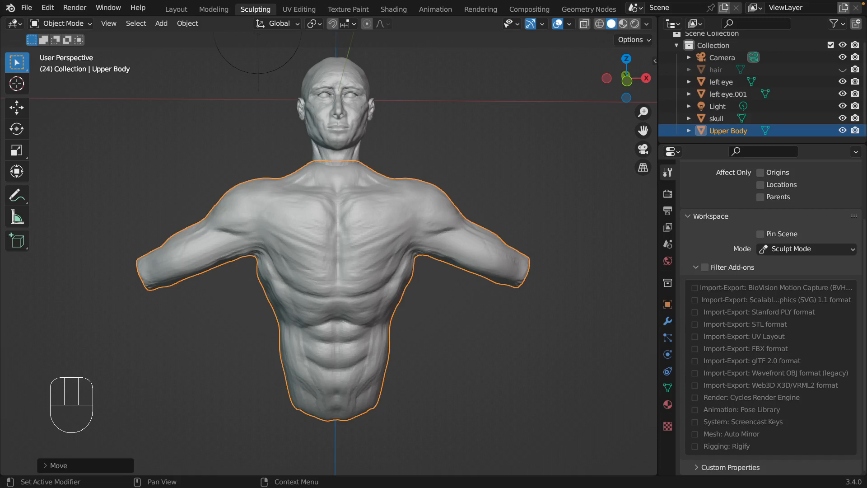
pyautogui.click(434, 151)
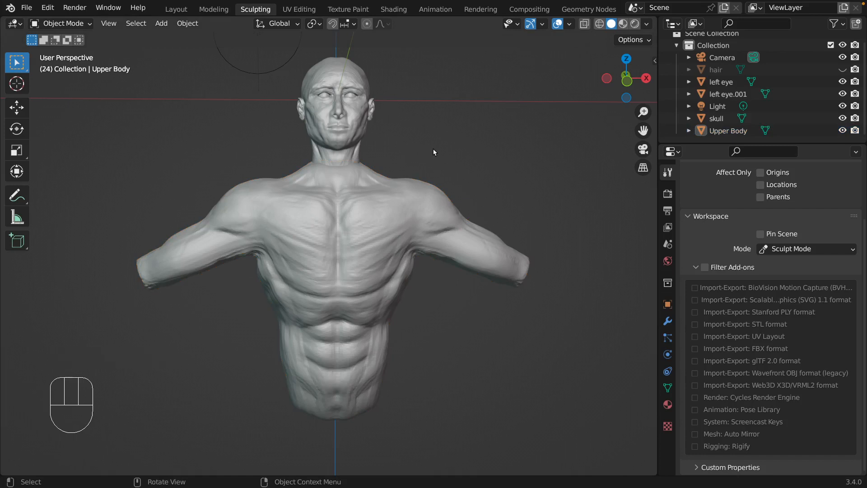
pyautogui.hscroll(-5, 432, 153)
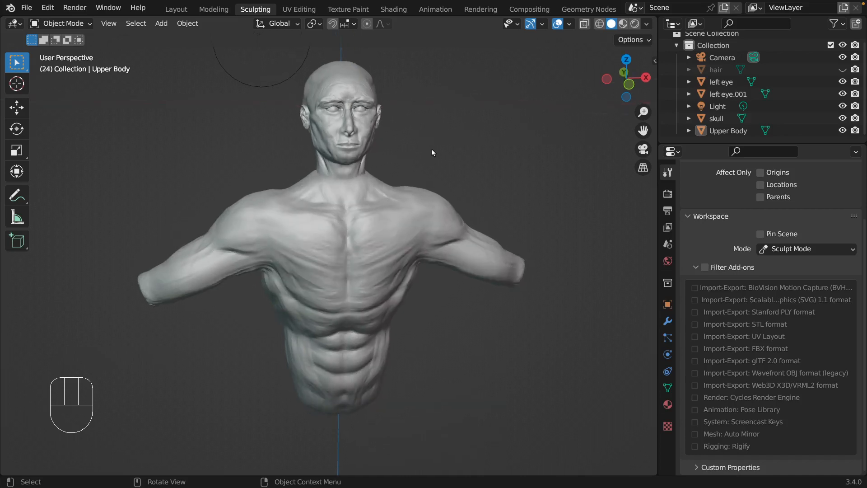
pyautogui.hscroll(5, 431, 153)
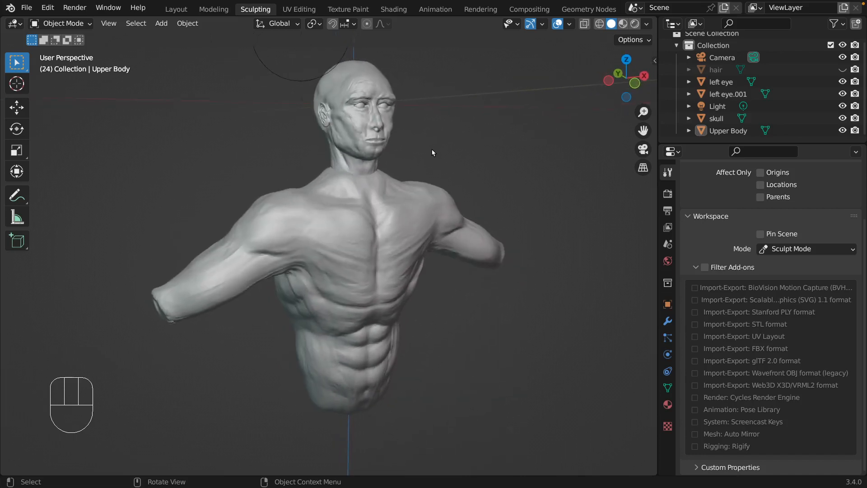
# Select the Upper Body and scale it down uniformly by a factor of about 0.97.
pyautogui.hscroll(3, 432, 153)
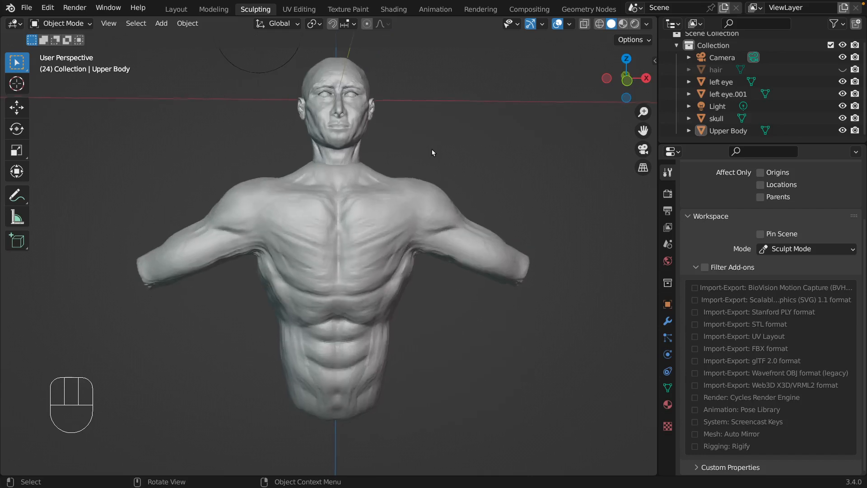
pyautogui.hscroll(2, 431, 152)
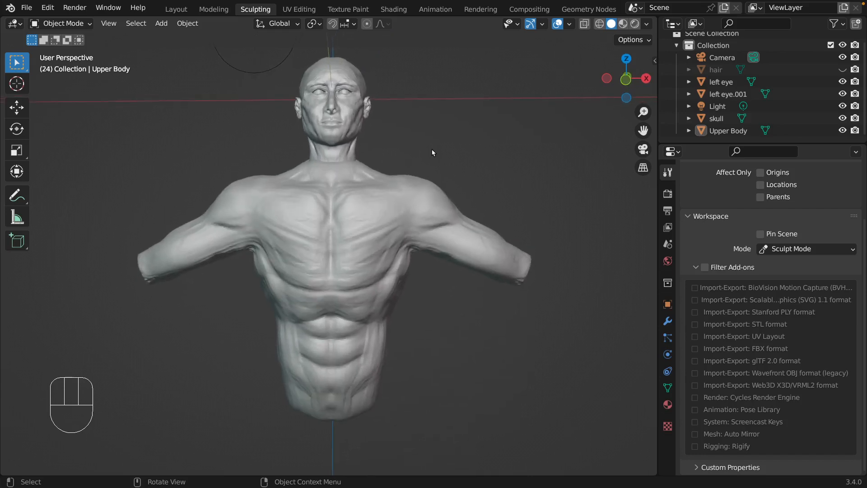
pyautogui.click(353, 206)
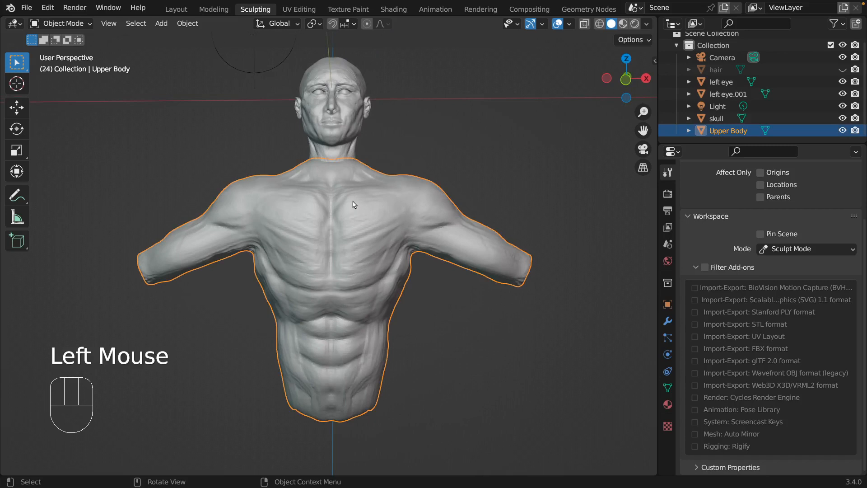
pyautogui.hscroll(10, 353, 201)
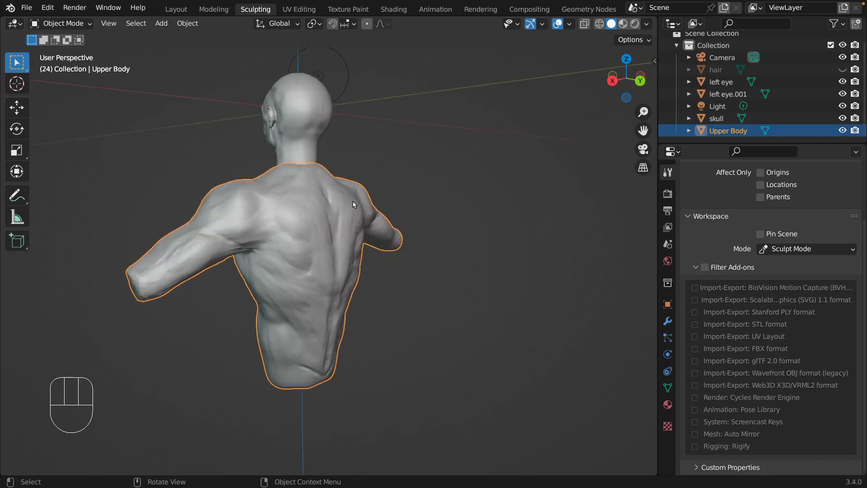
pyautogui.hscroll(2, 353, 204)
pyautogui.hscroll(2, 353, 205)
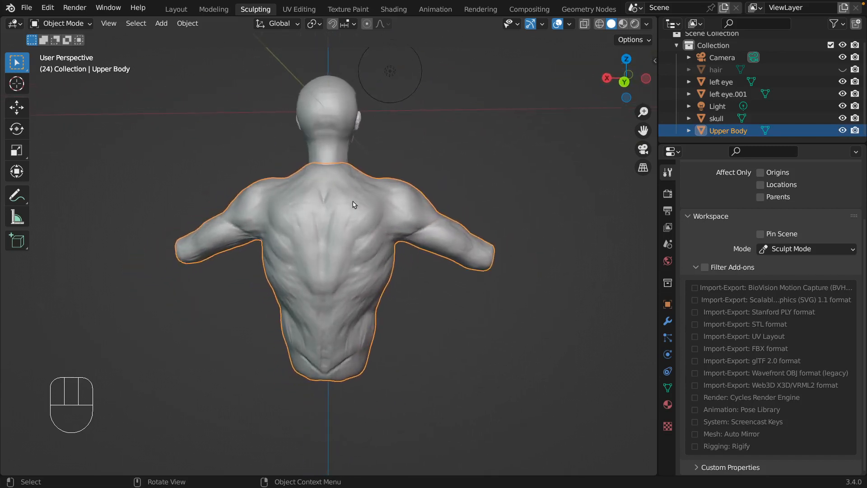
pyautogui.hscroll(-1, 353, 204)
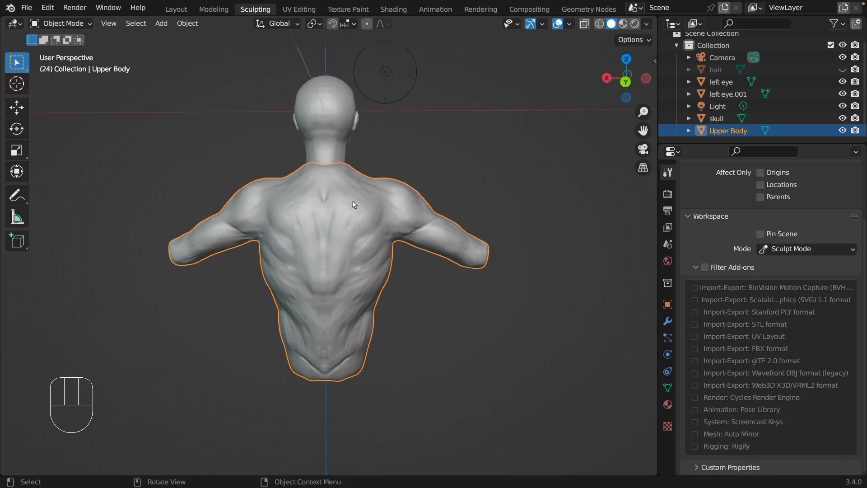
pyautogui.hscroll(4, 354, 205)
pyautogui.hscroll(-16, 354, 205)
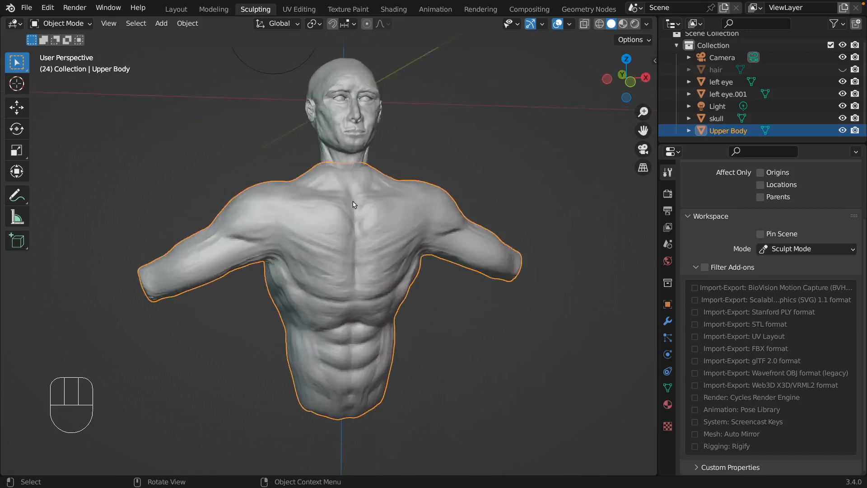
pyautogui.hscroll(-2, 353, 204)
pyautogui.hscroll(-2, 353, 204)
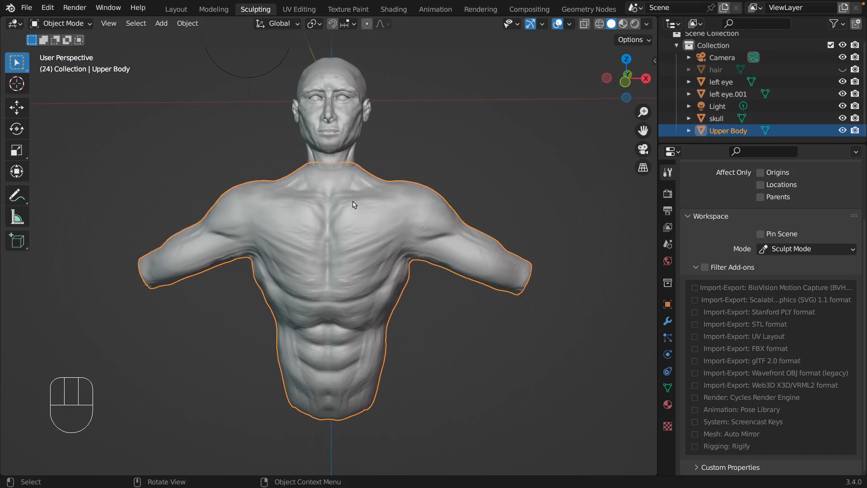
pyautogui.press('s')
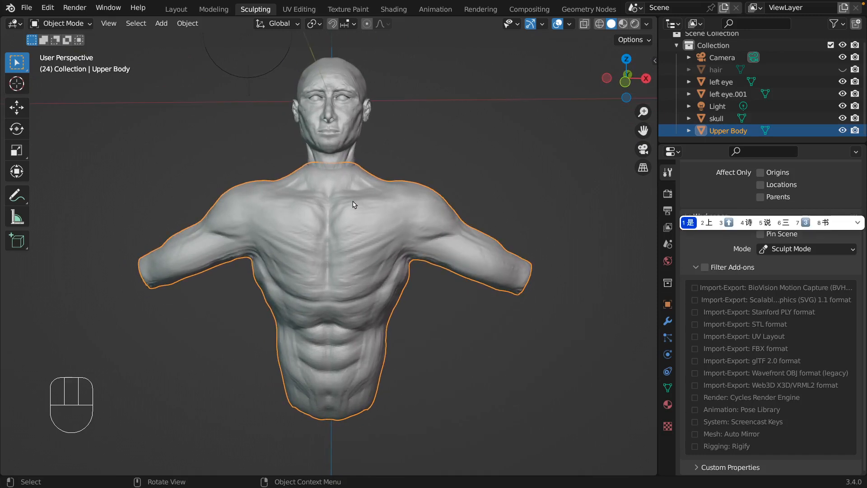
pyautogui.press('Escape')
pyautogui.press('s')
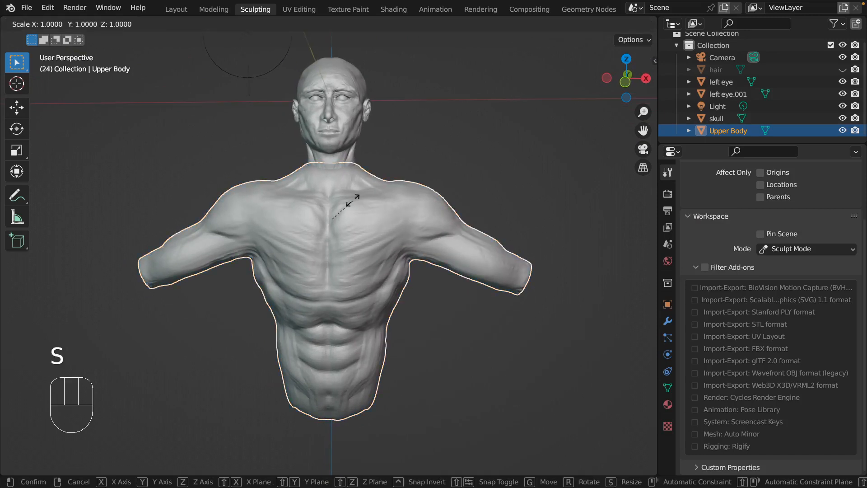
pyautogui.press('shift')
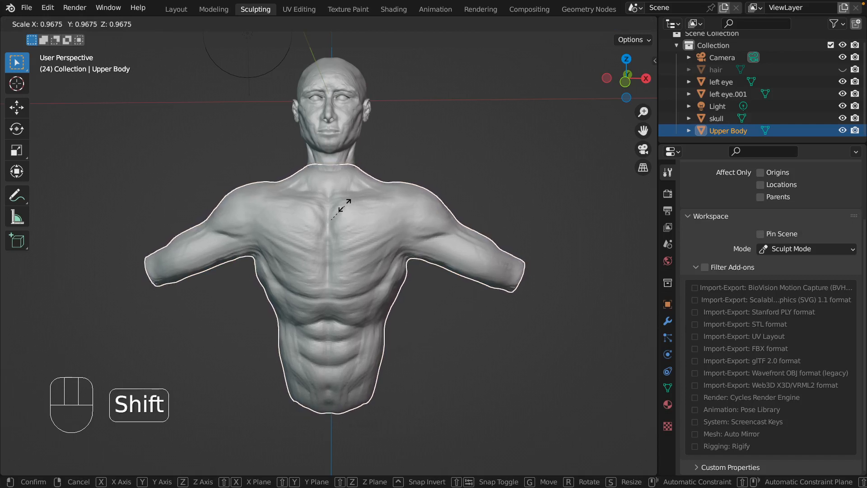
pyautogui.click(345, 206)
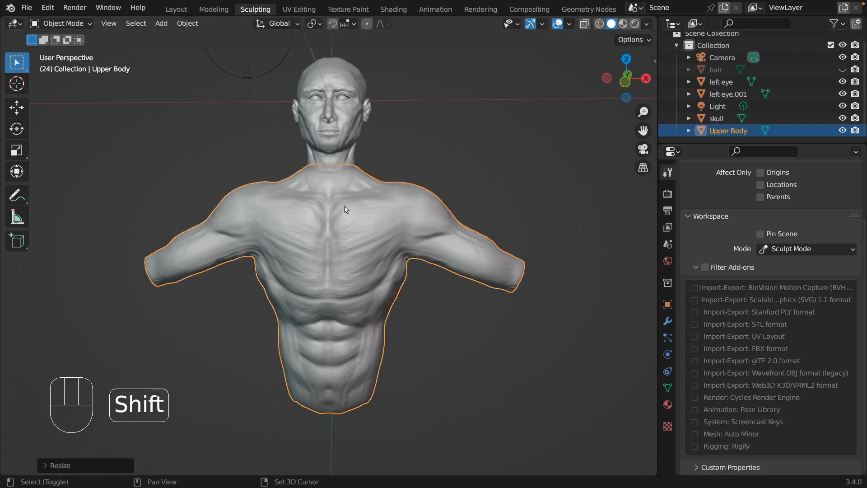
# Switch the Upper Body to Sculpt Mode and choose the Grab brush with a radius of 96 px.
pyautogui.hscroll(-10, 353, 200)
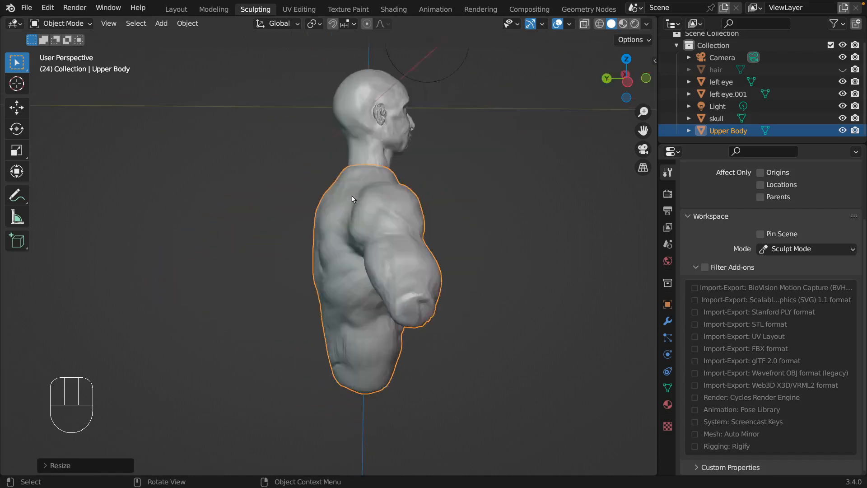
pyautogui.hscroll(-1, 353, 199)
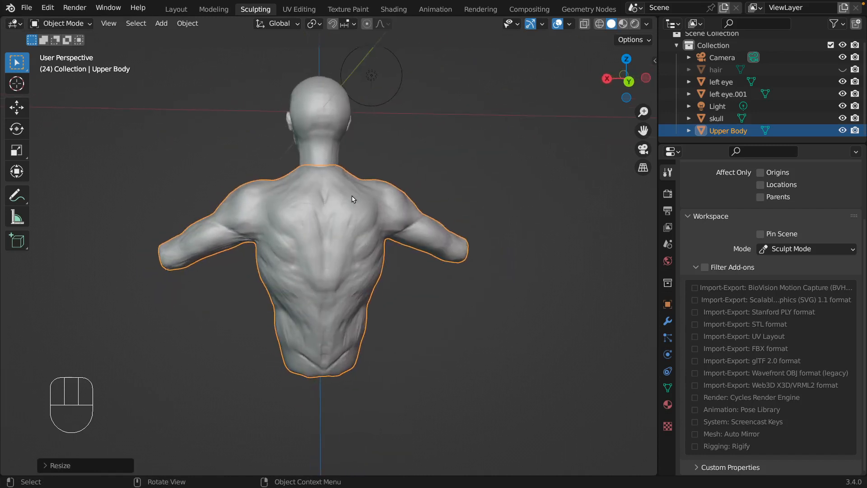
pyautogui.hscroll(2, 353, 199)
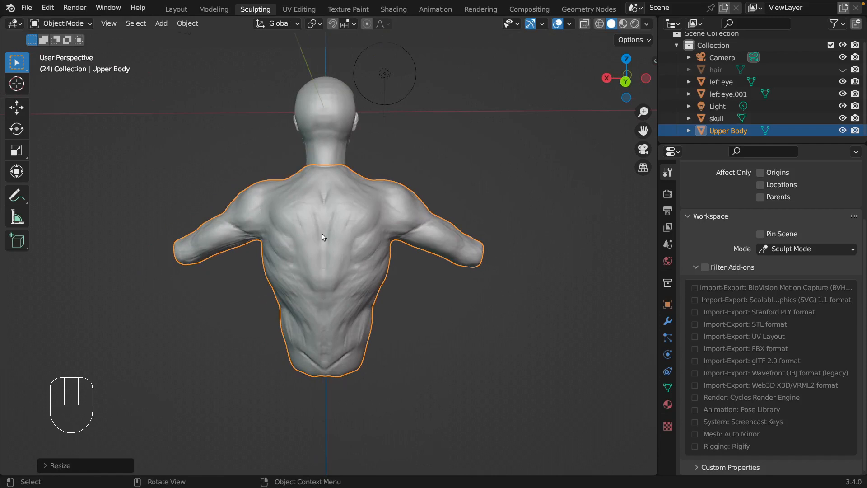
pyautogui.hscroll(15, 323, 237)
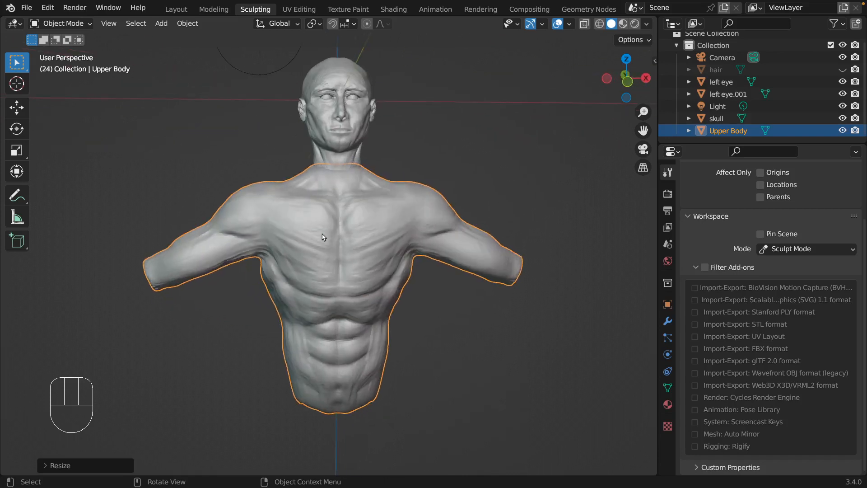
pyautogui.hscroll(15, 323, 237)
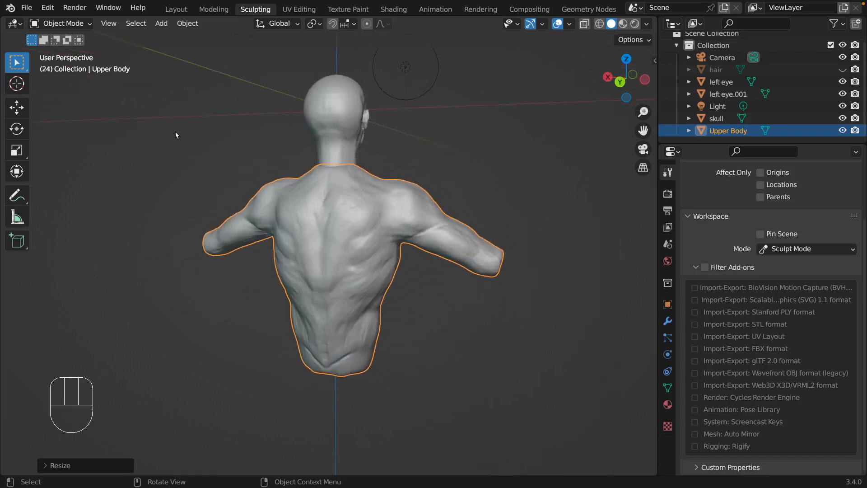
pyautogui.click(90, 24)
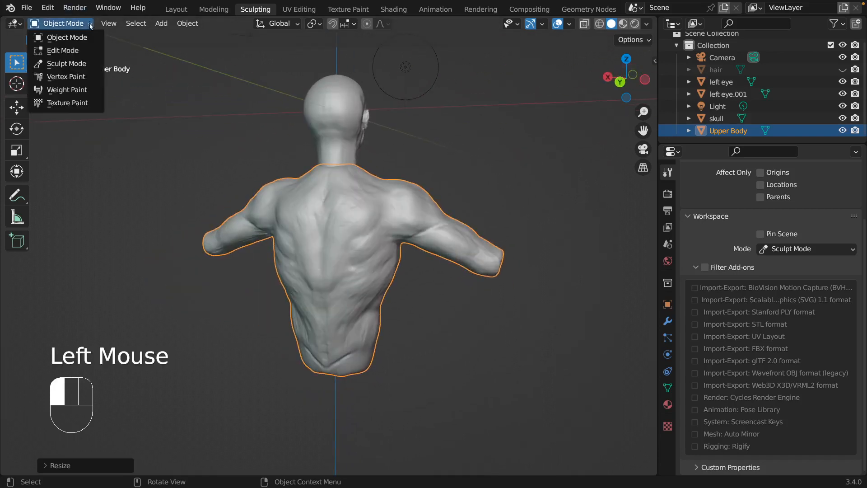
pyautogui.click(85, 66)
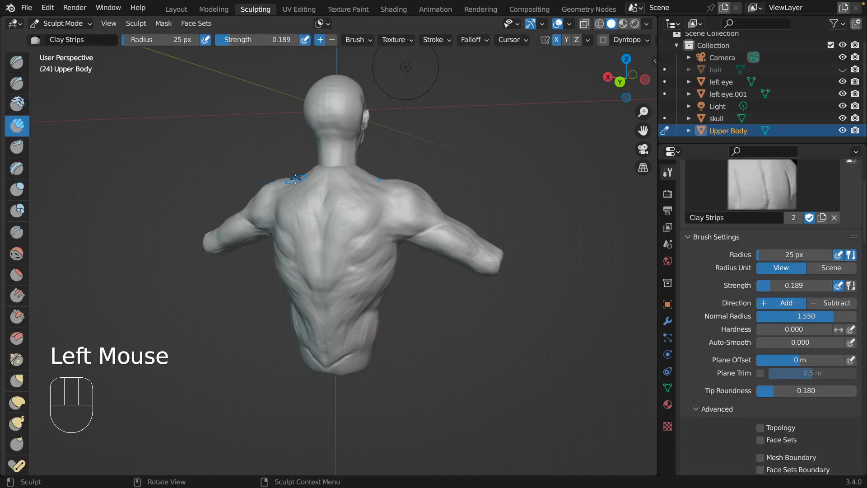
pyautogui.hscroll(-3, 295, 179)
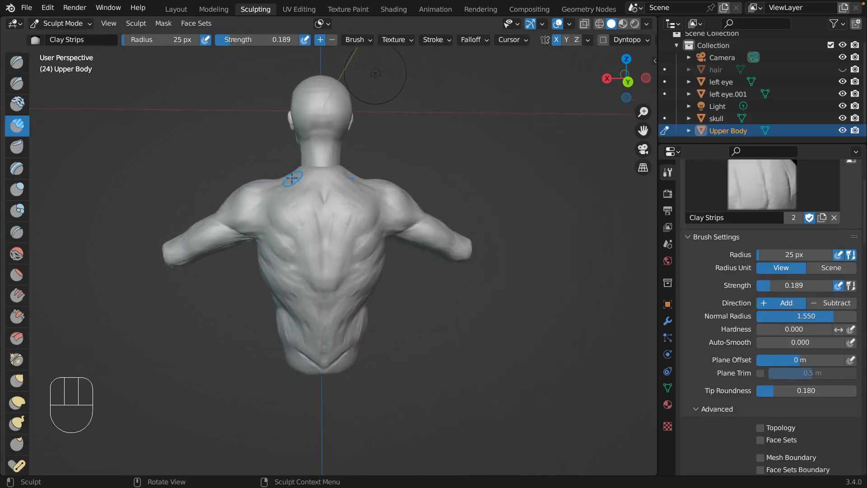
pyautogui.click(16, 380)
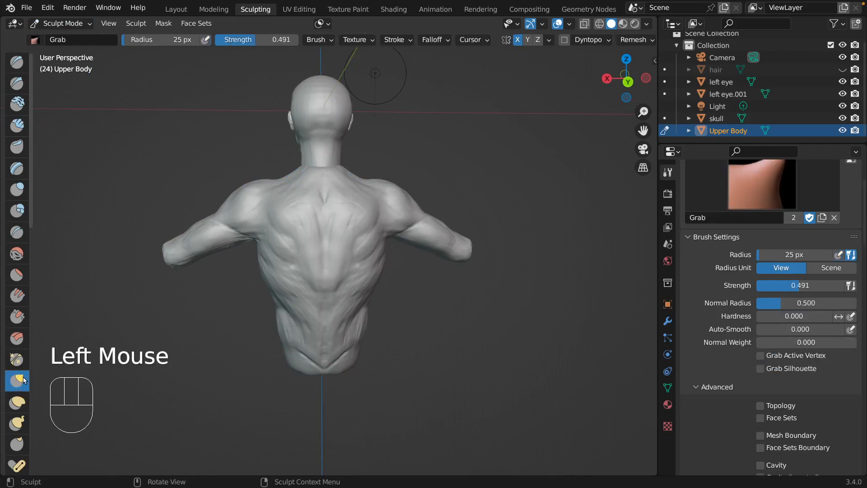
pyautogui.press('f')
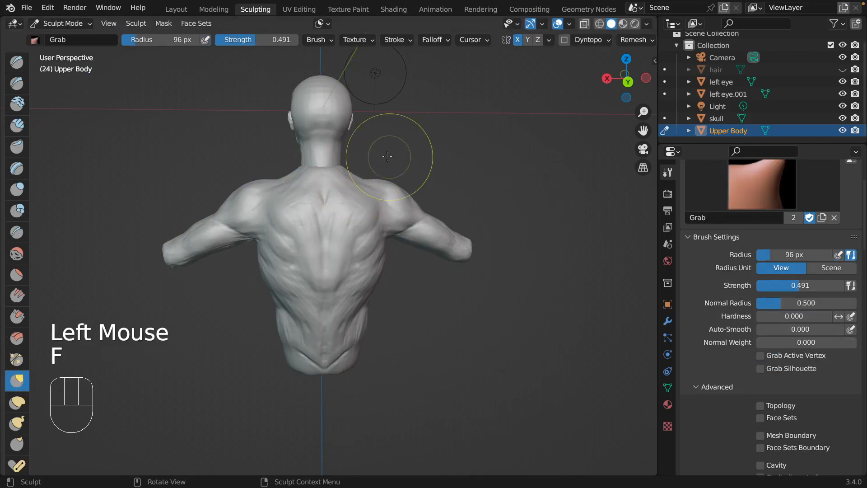
# Pull the trapezius slopes between the neck and shoulders upward with the Grab brush, working from the back.
pyautogui.click(356, 180)
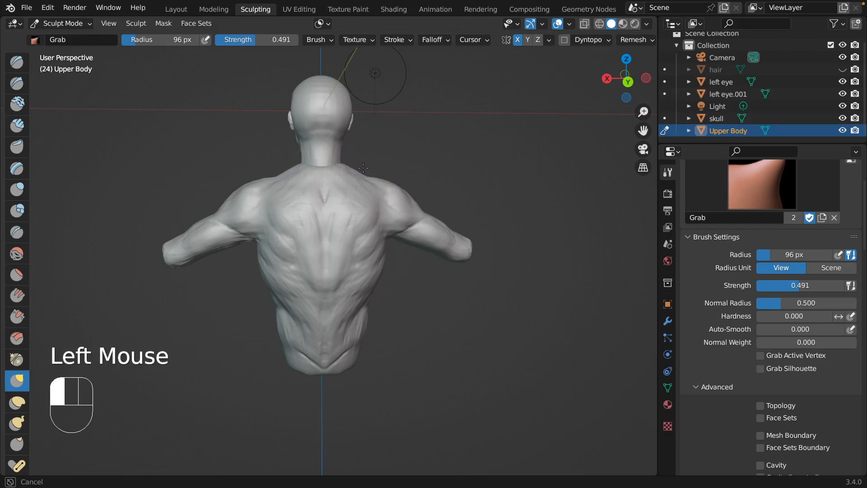
pyautogui.moveTo(277, 177); pyautogui.dragTo(276, 163)
pyautogui.scroll(-3, 357, 132)
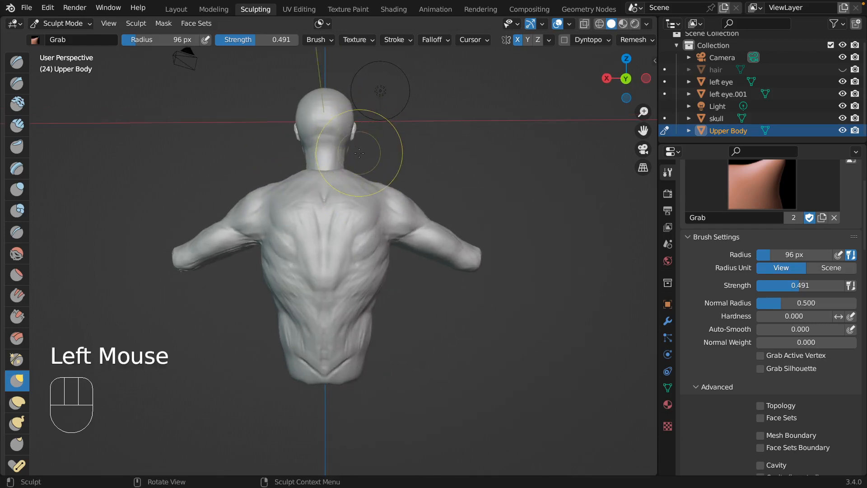
pyautogui.moveTo(357, 138); pyautogui.dragTo(364, 131, button='middle')
pyautogui.moveTo(475, 239)
pyautogui.mouseDown(button='middle')
pyautogui.moveTo(460, 213)
pyautogui.moveTo(476, 241)
pyautogui.mouseUp(button='middle')
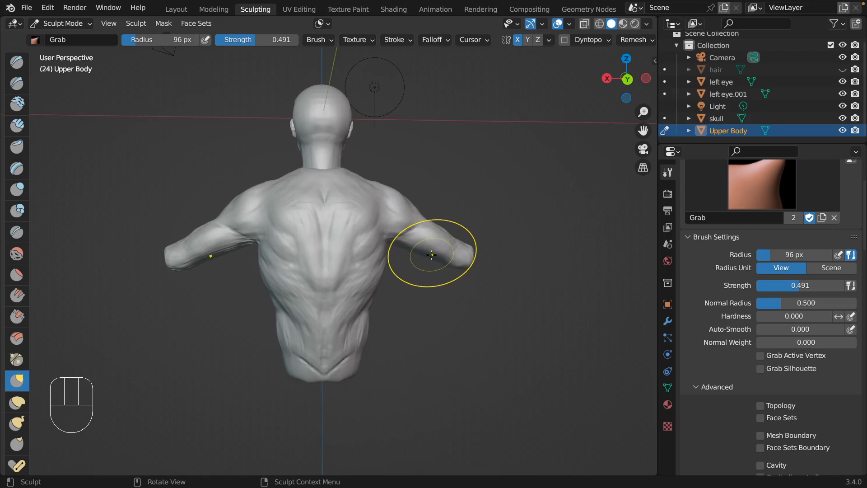
# Adjust the contours of the arms and outer shoulders from the back with Grab strokes.
pyautogui.moveTo(432, 254); pyautogui.dragTo(431, 255)
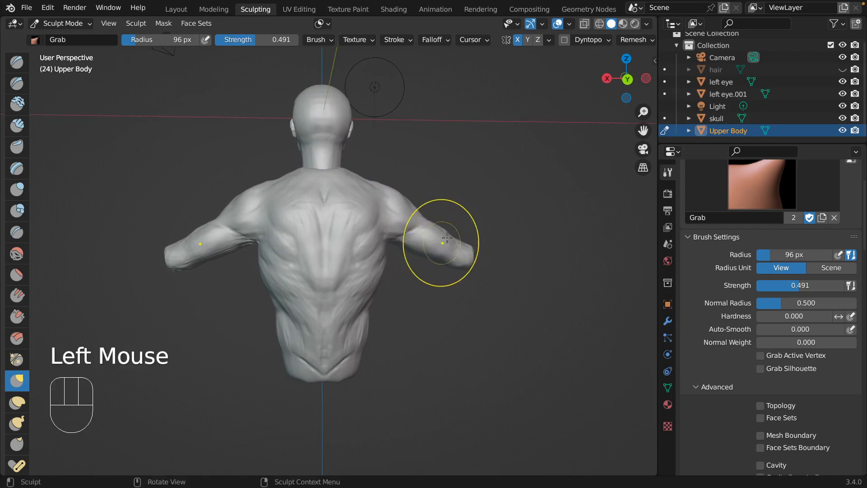
pyautogui.moveTo(441, 248)
pyautogui.mouseDown(button='middle')
pyautogui.moveTo(474, 251)
pyautogui.moveTo(497, 240)
pyautogui.mouseUp(button='middle')
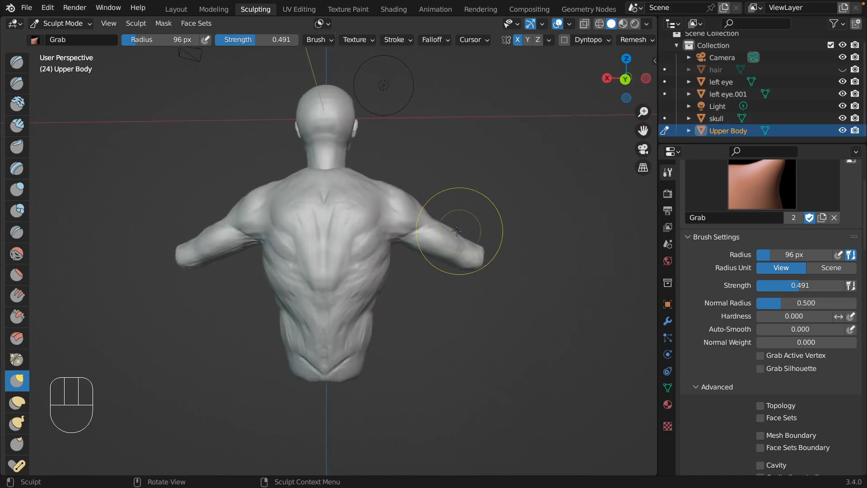
pyautogui.moveTo(442, 237)
pyautogui.mouseDown()
pyautogui.moveTo(460, 232)
pyautogui.moveTo(391, 188)
pyautogui.mouseUp()
pyautogui.moveTo(394, 192); pyautogui.dragTo(388, 186)
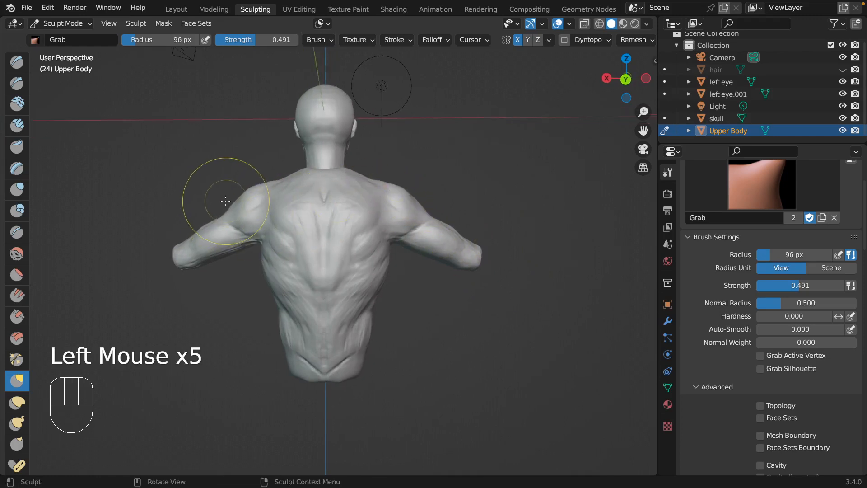
pyautogui.moveTo(251, 215); pyautogui.dragTo(246, 185, button='middle')
pyautogui.moveTo(246, 185); pyautogui.dragTo(228, 202)
pyautogui.moveTo(228, 202); pyautogui.dragTo(227, 208, button='middle')
# Refine the side profile of the shoulders and upper arms and the slope beside the neck with the Grab brush.
pyautogui.moveTo(226, 208); pyautogui.dragTo(343, 243, button='middle')
pyautogui.moveTo(350, 243); pyautogui.dragTo(343, 242)
pyautogui.moveTo(384, 244); pyautogui.dragTo(344, 242, button='middle')
pyautogui.moveTo(310, 241); pyautogui.dragTo(312, 235)
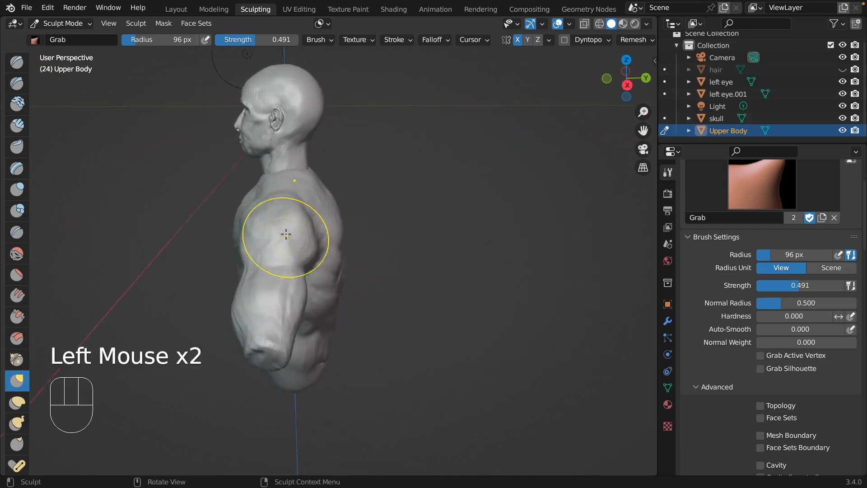
pyautogui.moveTo(287, 233); pyautogui.dragTo(330, 245, button='middle')
pyautogui.click(329, 246)
pyautogui.moveTo(335, 192); pyautogui.dragTo(347, 187)
pyautogui.moveTo(348, 187); pyautogui.dragTo(356, 194, button='middle')
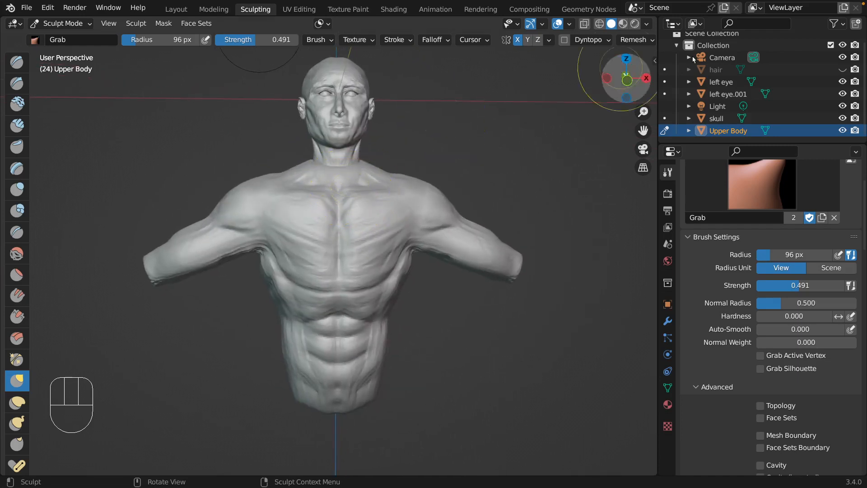
# Show the hair object, and adjust the side profile of the chest and forearm with Grab strokes.
pyautogui.click(842, 70)
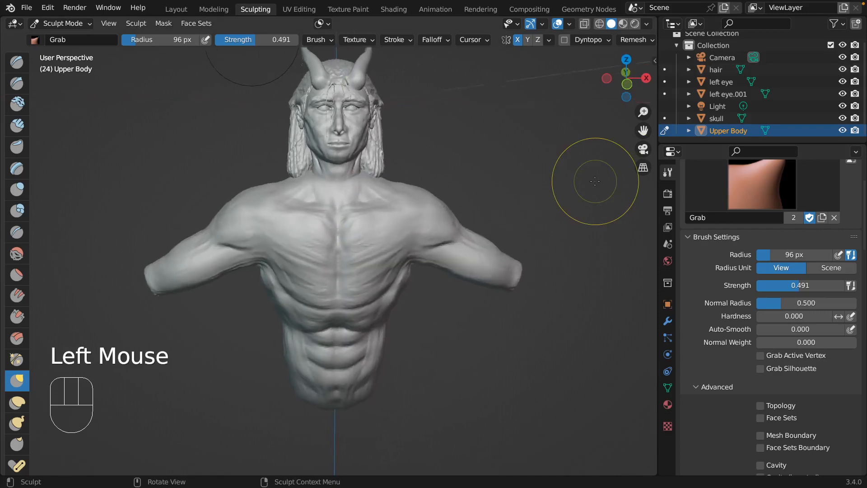
pyautogui.moveTo(595, 182); pyautogui.dragTo(595, 182, button='middle')
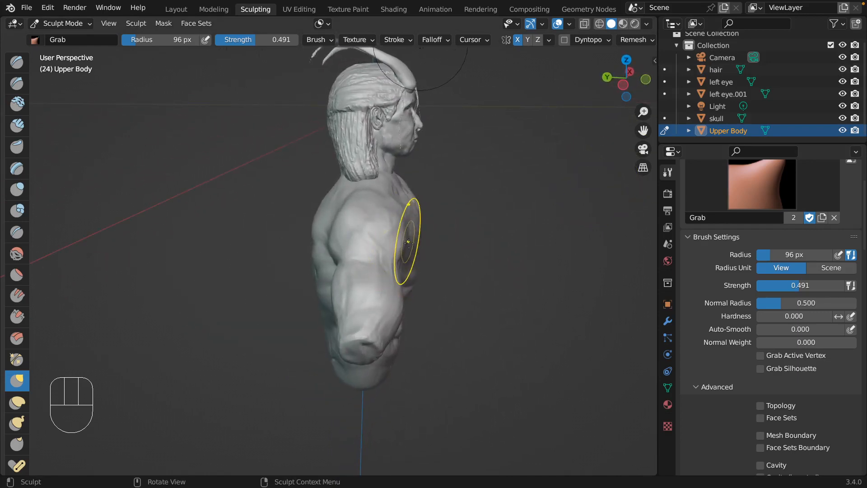
pyautogui.moveTo(409, 242)
pyautogui.mouseDown()
pyautogui.moveTo(400, 264)
pyautogui.moveTo(390, 238)
pyautogui.moveTo(359, 225)
pyautogui.mouseUp()
pyautogui.moveTo(397, 284)
pyautogui.mouseDown()
pyautogui.moveTo(400, 275)
pyautogui.moveTo(395, 322)
pyautogui.mouseUp()
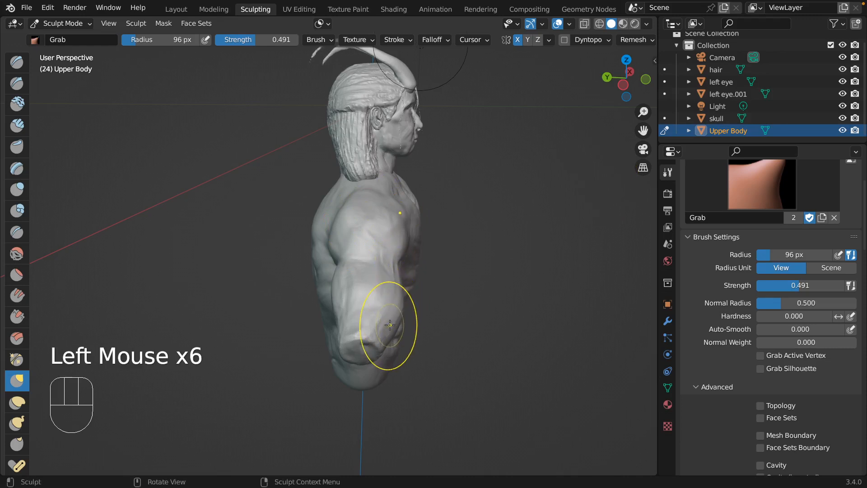
pyautogui.moveTo(390, 324); pyautogui.dragTo(381, 329, button='middle')
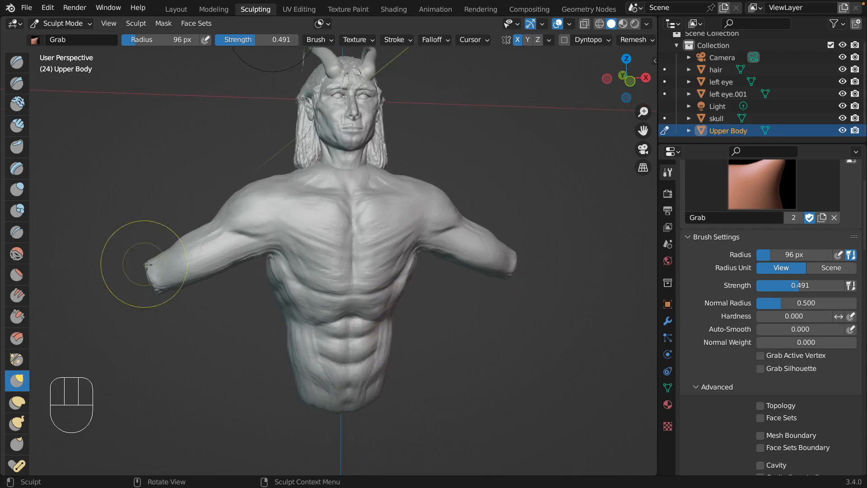
# Refine the contours of the arms from the side and front and nudge the middle of the back with the Grab brush.
pyautogui.moveTo(147, 264)
pyautogui.mouseDown(button='middle')
pyautogui.moveTo(190, 285)
pyautogui.moveTo(339, 271)
pyautogui.moveTo(358, 248)
pyautogui.moveTo(384, 299)
pyautogui.moveTo(421, 333)
pyautogui.moveTo(387, 329)
pyautogui.mouseUp(button='middle')
pyautogui.click(386, 309)
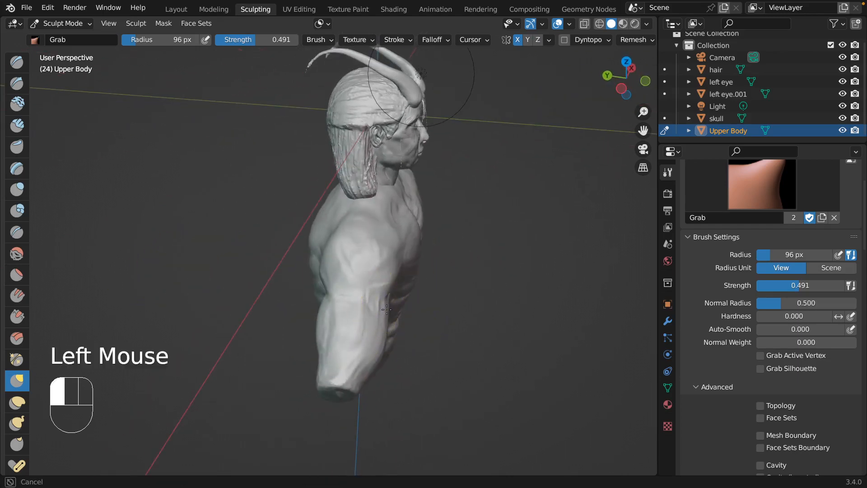
pyautogui.moveTo(387, 310); pyautogui.dragTo(374, 277)
pyautogui.moveTo(374, 277)
pyautogui.mouseDown(button='middle')
pyautogui.moveTo(364, 275)
pyautogui.moveTo(490, 253)
pyautogui.moveTo(513, 194)
pyautogui.moveTo(502, 247)
pyautogui.mouseUp(button='middle')
pyautogui.moveTo(501, 247); pyautogui.dragTo(478, 231)
pyautogui.moveTo(479, 230); pyautogui.dragTo(476, 239, button='middle')
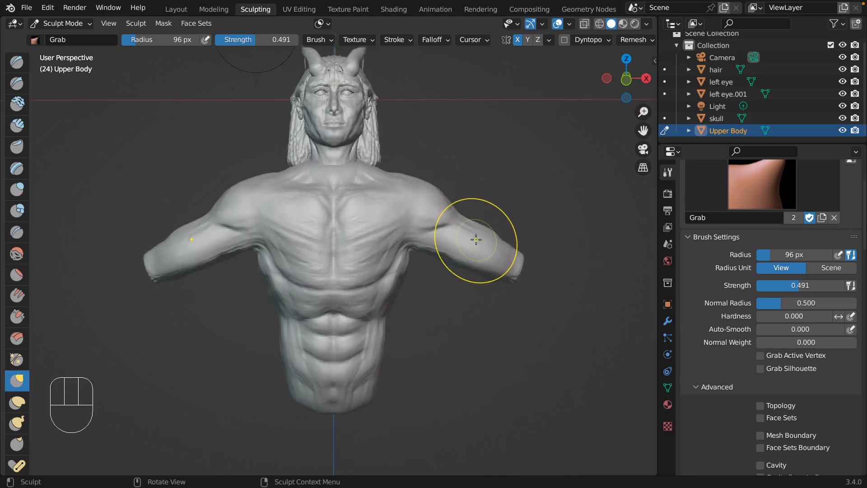
pyautogui.moveTo(476, 240); pyautogui.dragTo(492, 202)
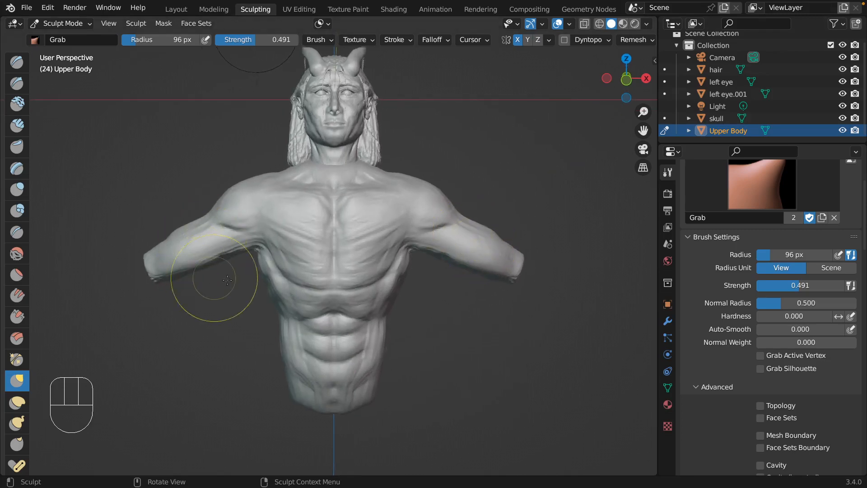
pyautogui.moveTo(223, 291)
pyautogui.mouseDown(button='middle')
pyautogui.moveTo(302, 291)
pyautogui.moveTo(299, 284)
pyautogui.moveTo(459, 238)
pyautogui.mouseUp(button='middle')
pyautogui.moveTo(332, 281); pyautogui.dragTo(323, 276)
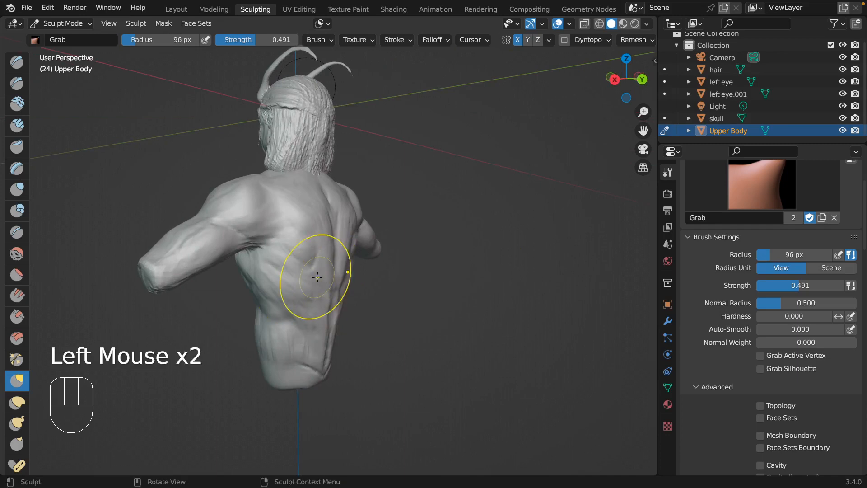
# Build up muscle strands on the upper back around the shoulder blades using Clay Strips with a radius of 13 px.
pyautogui.click(17, 130)
pyautogui.moveTo(289, 262); pyautogui.dragTo(323, 260, button='middle')
pyautogui.press('f')
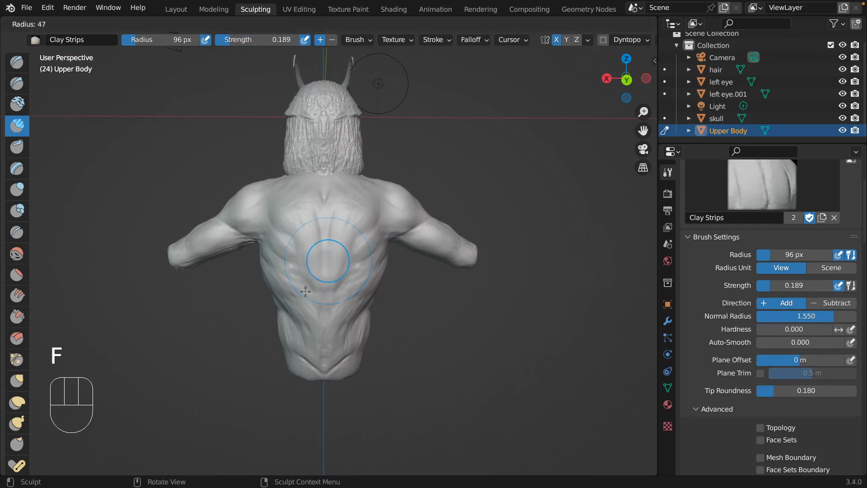
pyautogui.click(290, 319)
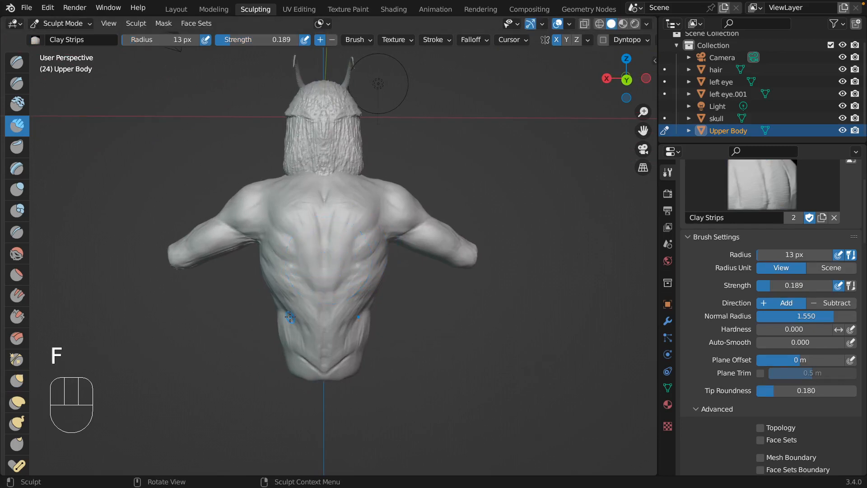
pyautogui.moveTo(322, 221); pyautogui.dragTo(316, 243)
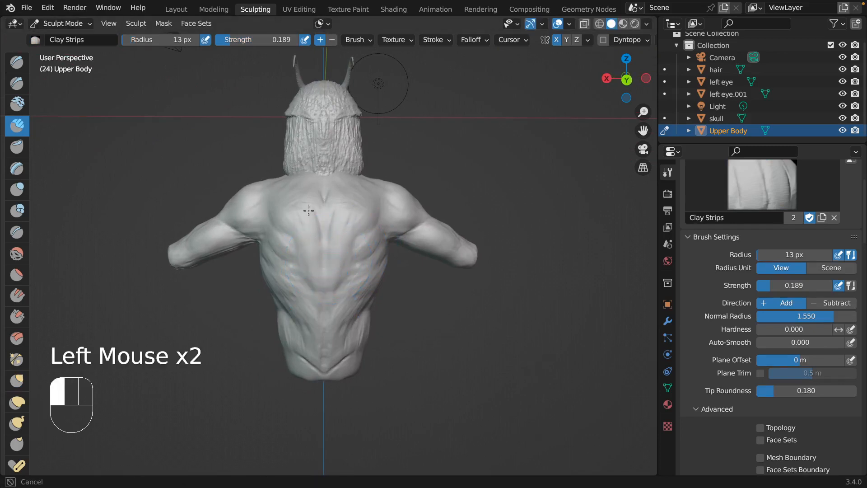
pyautogui.moveTo(311, 202); pyautogui.dragTo(287, 244)
pyautogui.click(284, 247)
pyautogui.moveTo(282, 249); pyautogui.dragTo(342, 243)
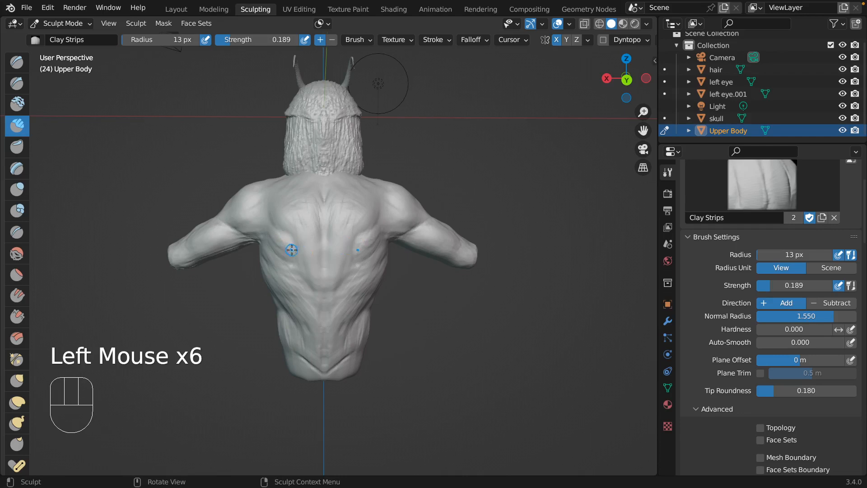
# Undo the last clay stroke, lower the brush strength to 0.131 and add strokes to the lower back beside the spine.
pyautogui.press('super+z')
pyautogui.hotkey('shift', 'f')
pyautogui.click(272, 242)
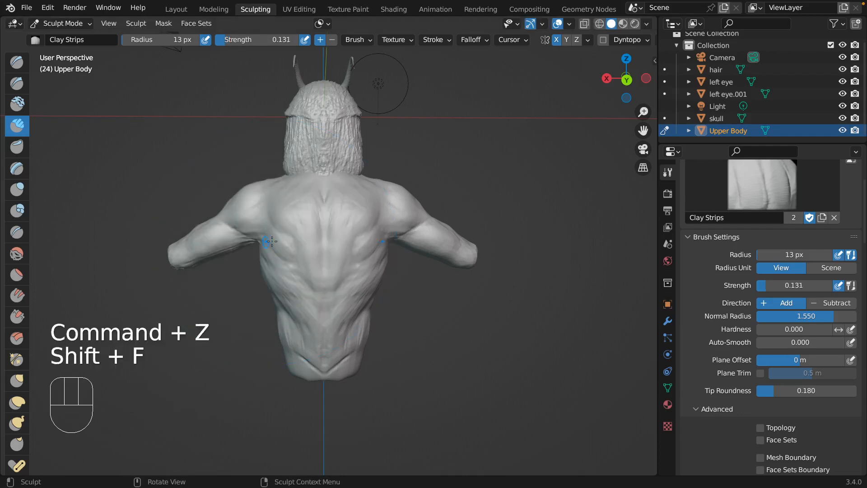
pyautogui.moveTo(317, 314); pyautogui.dragTo(313, 322)
pyautogui.moveTo(313, 322)
pyautogui.mouseDown()
pyautogui.moveTo(315, 343)
pyautogui.moveTo(302, 308)
pyautogui.moveTo(314, 340)
pyautogui.mouseUp()
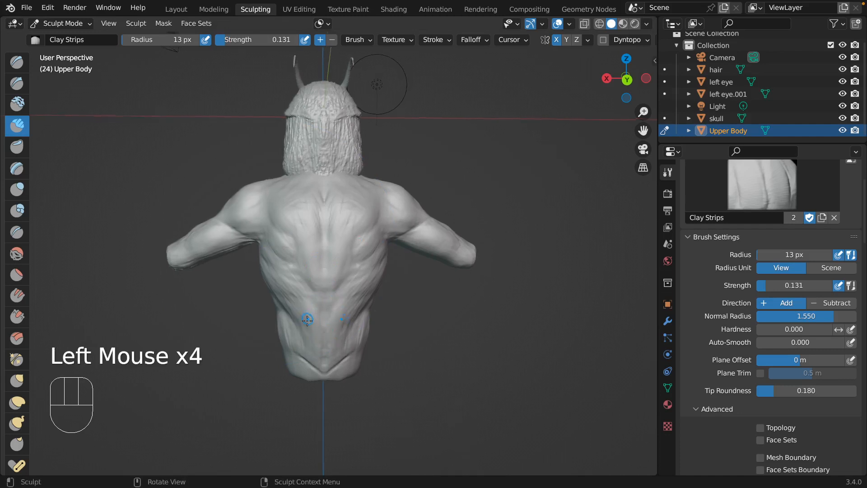
# Set Clay Strips to radius 17 px and strength 0.171, and build up the muscle columns along the lower spine.
pyautogui.press('f')
pyautogui.hotkey('shift', 'f')
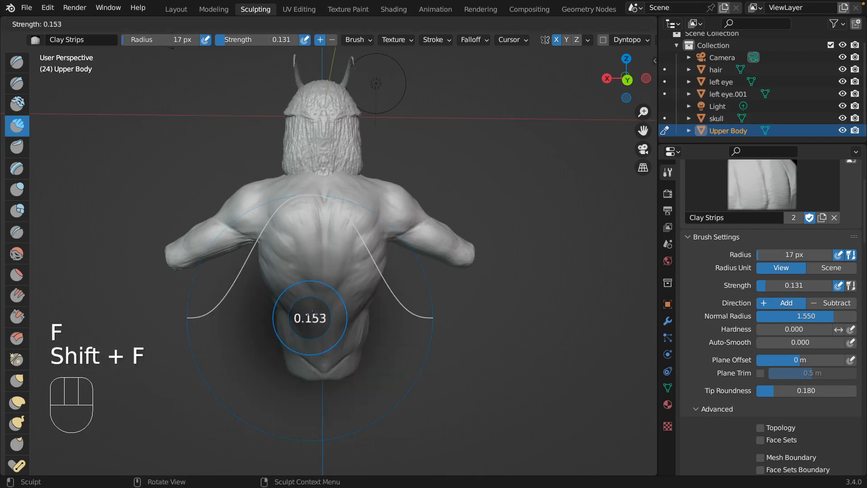
pyautogui.click(314, 317)
pyautogui.moveTo(315, 317); pyautogui.dragTo(308, 344)
pyautogui.moveTo(311, 314); pyautogui.dragTo(316, 350)
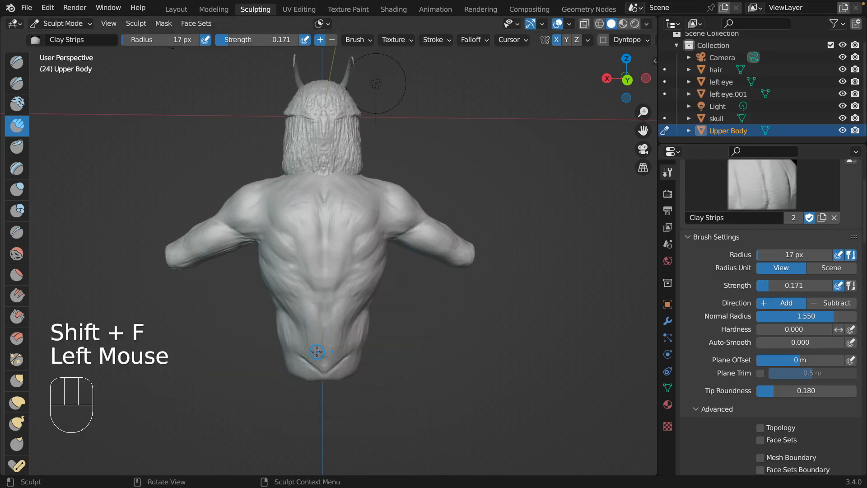
pyautogui.moveTo(316, 351); pyautogui.dragTo(317, 352, button='middle')
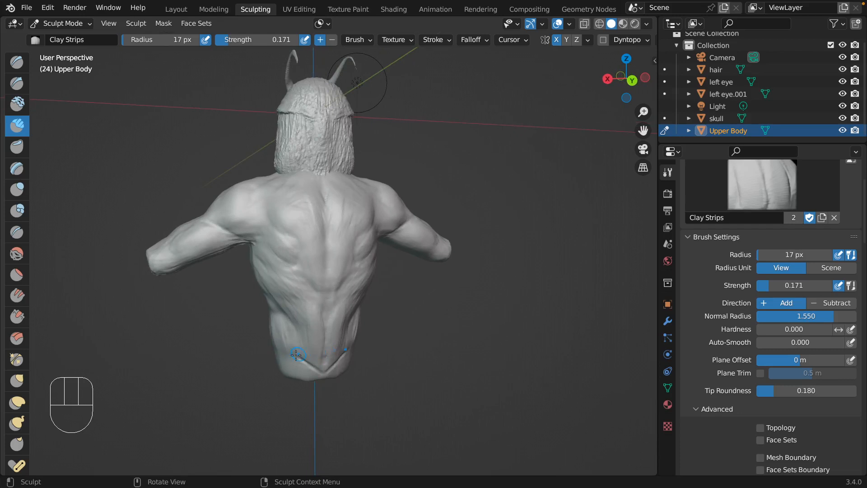
pyautogui.moveTo(314, 356)
pyautogui.mouseDown()
pyautogui.moveTo(304, 361)
pyautogui.moveTo(299, 345)
pyautogui.mouseUp()
pyautogui.moveTo(299, 346)
pyautogui.mouseDown(button='middle')
pyautogui.moveTo(309, 333)
pyautogui.moveTo(302, 352)
pyautogui.mouseUp(button='middle')
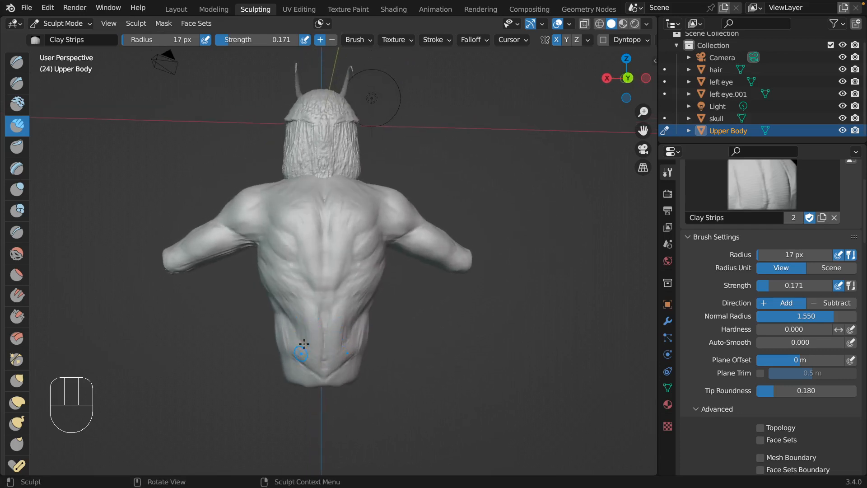
# Add further Clay Strips strokes to define the lower back muscles between the spine and the flanks.
pyautogui.moveTo(304, 344)
pyautogui.mouseDown()
pyautogui.moveTo(311, 334)
pyautogui.moveTo(294, 320)
pyautogui.moveTo(314, 348)
pyautogui.moveTo(285, 321)
pyautogui.moveTo(291, 344)
pyautogui.moveTo(312, 312)
pyautogui.mouseUp()
pyautogui.doubleClick(293, 342)
pyautogui.doubleClick(292, 343)
pyautogui.click(314, 310)
pyautogui.hscroll(3, 397, 321)
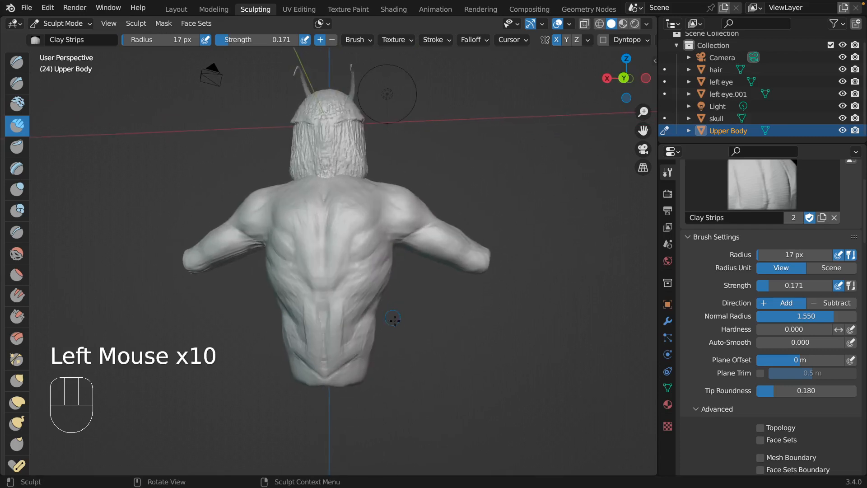
pyautogui.hscroll(-2, 397, 323)
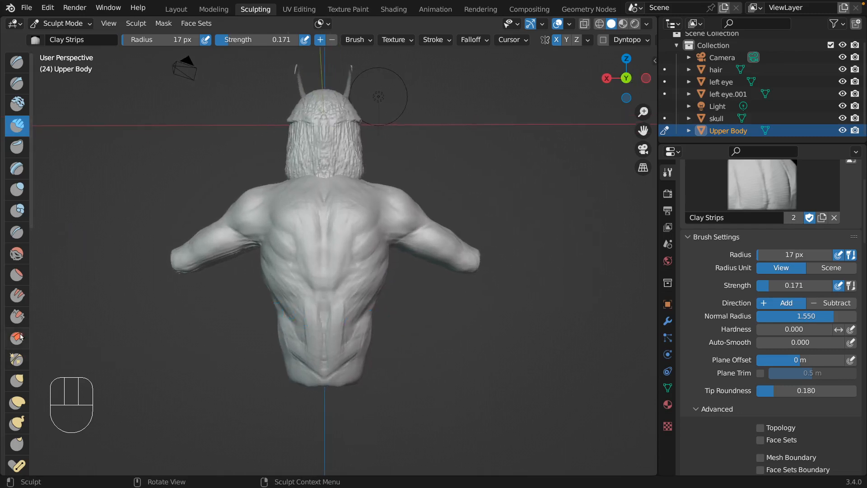
# Soften the sides of the mid and lower back using the Smooth brush with a radius of 44 px.
pyautogui.click(17, 253)
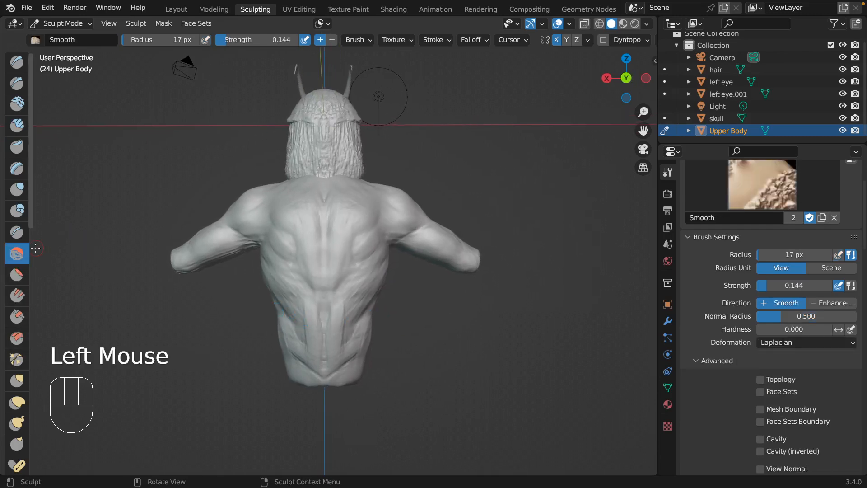
pyautogui.press('f')
pyautogui.click(294, 324)
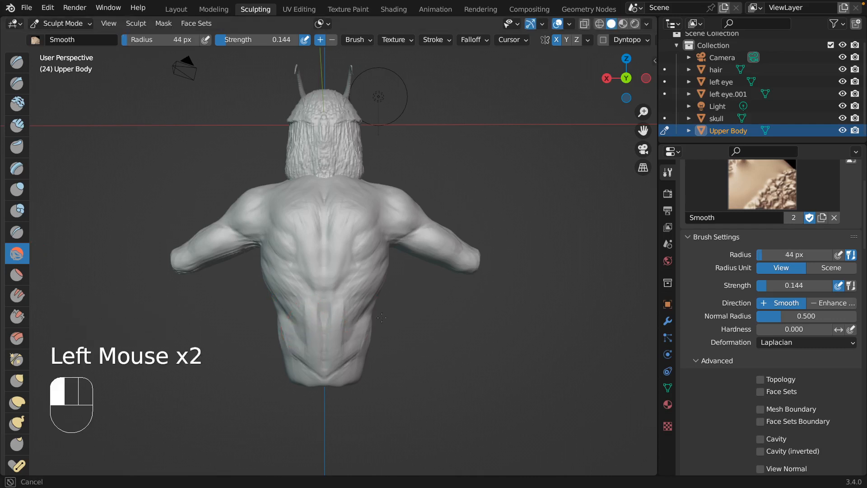
pyautogui.moveTo(373, 276)
pyautogui.mouseDown()
pyautogui.moveTo(283, 271)
pyautogui.moveTo(300, 265)
pyautogui.moveTo(376, 298)
pyautogui.mouseUp()
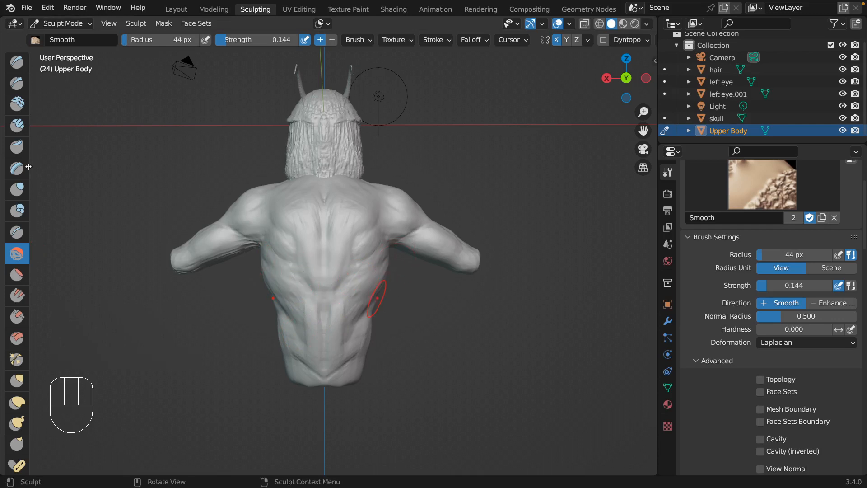
# Reshape the flanks and waist outline from the back using the Grab brush with a radius of 90 px.
pyautogui.click(17, 380)
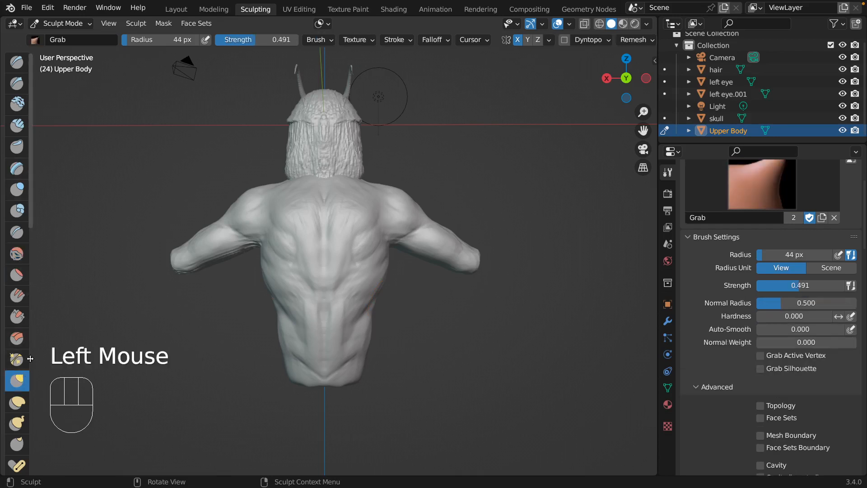
pyautogui.press('f')
pyautogui.click(268, 285)
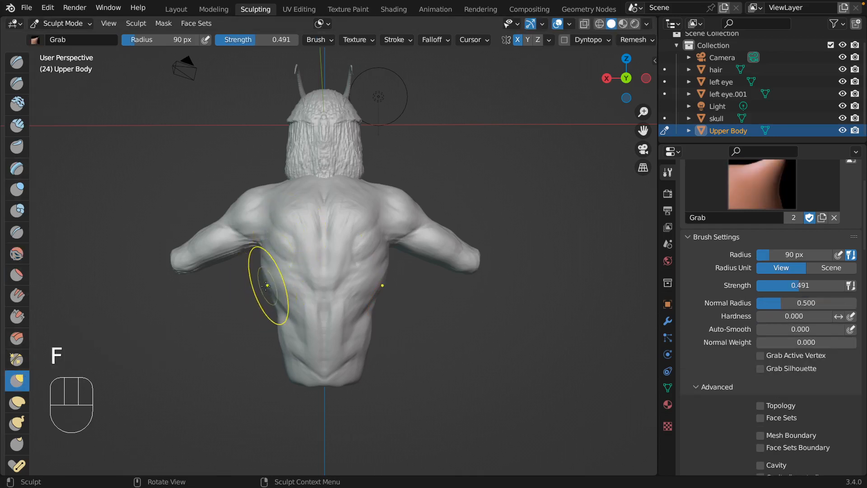
pyautogui.moveTo(263, 286); pyautogui.dragTo(270, 298)
pyautogui.moveTo(272, 357); pyautogui.dragTo(280, 337)
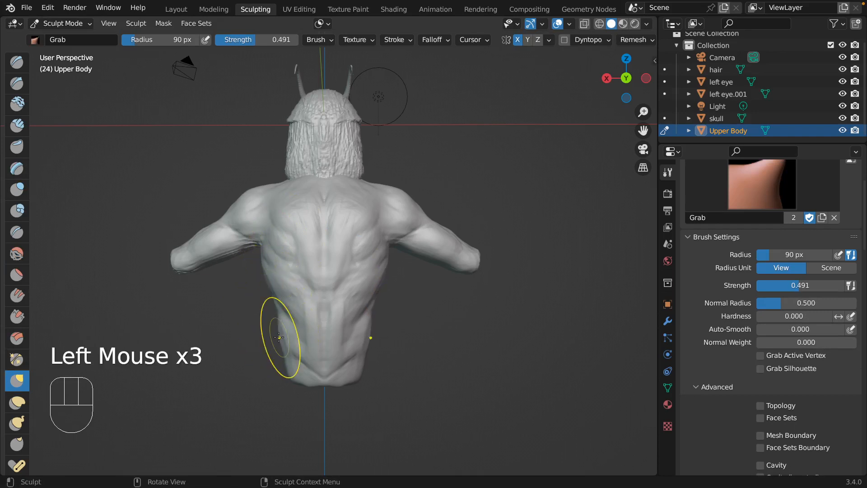
pyautogui.scroll(1, 279, 337)
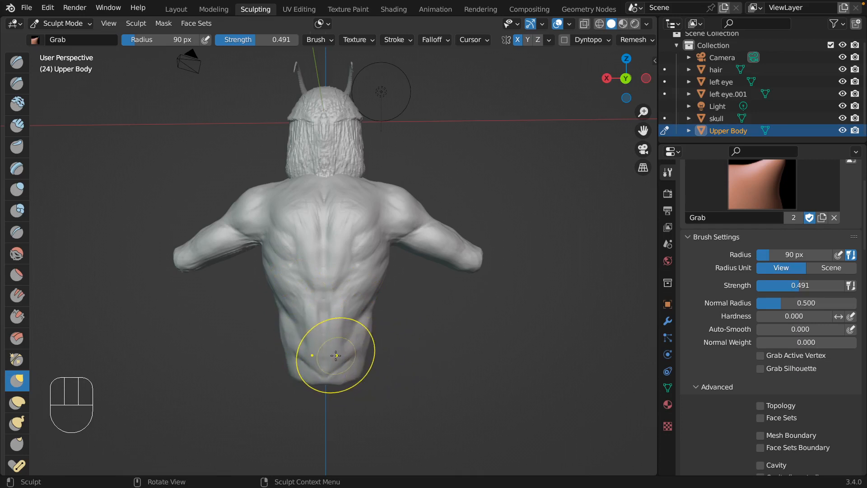
# Enlarge the Grab brush to 242 px and push the bottom end of the torso upward from the back and front.
pyautogui.press('f')
pyautogui.click(440, 350)
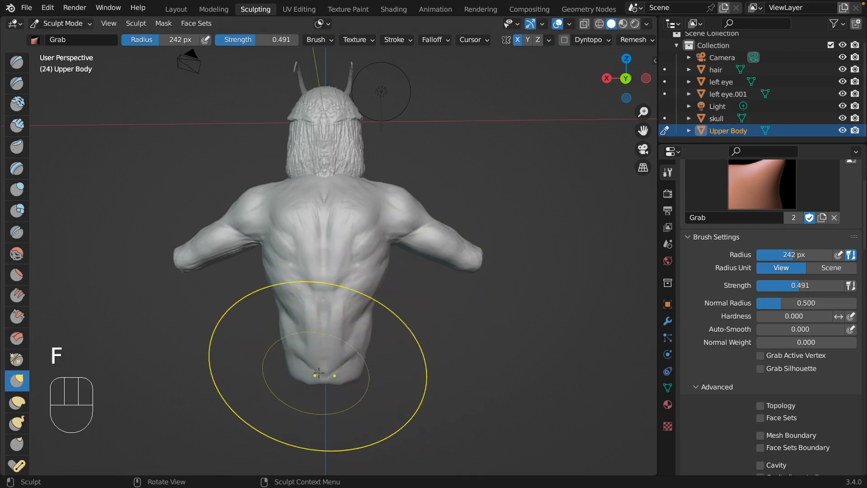
pyautogui.moveTo(364, 369); pyautogui.dragTo(326, 382, button='middle')
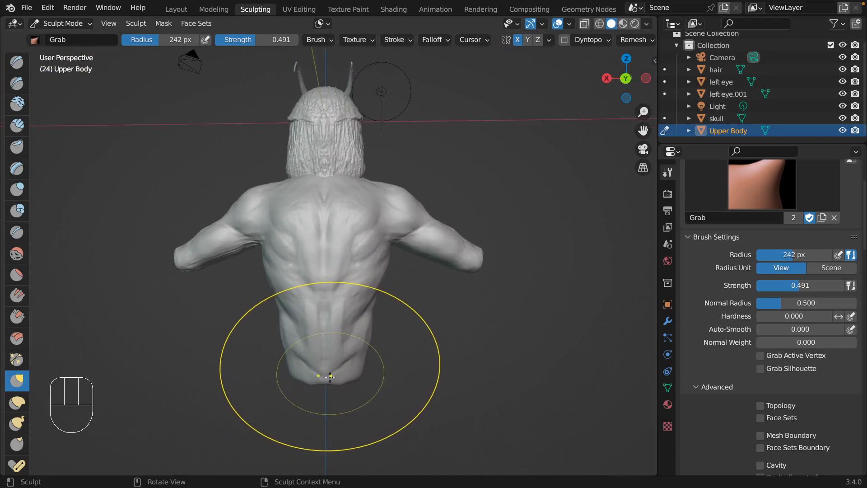
pyautogui.moveTo(326, 384); pyautogui.dragTo(326, 383)
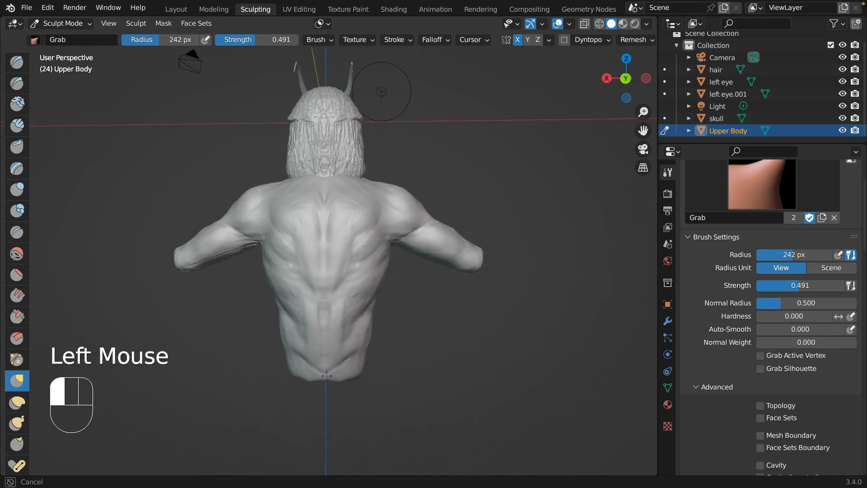
pyautogui.moveTo(327, 371); pyautogui.dragTo(325, 371)
pyautogui.moveTo(325, 371)
pyautogui.mouseDown(button='middle')
pyautogui.moveTo(348, 383)
pyautogui.moveTo(338, 358)
pyautogui.moveTo(338, 369)
pyautogui.mouseUp(button='middle')
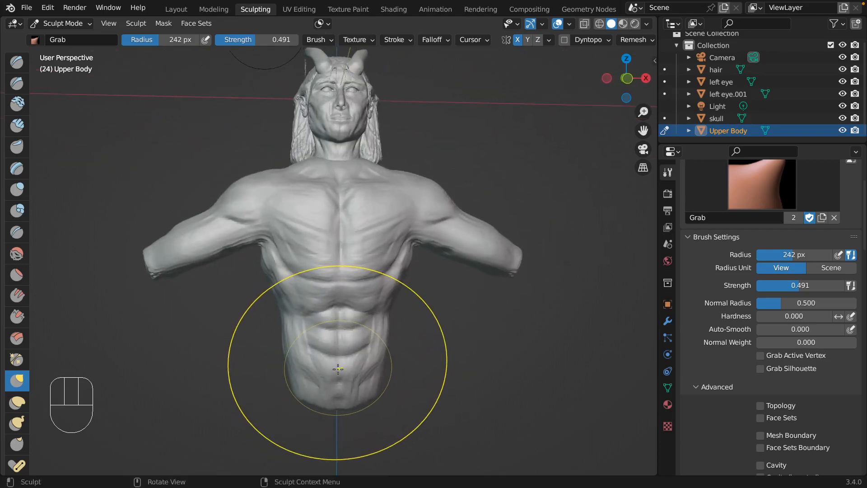
pyautogui.moveTo(339, 422); pyautogui.dragTo(339, 404)
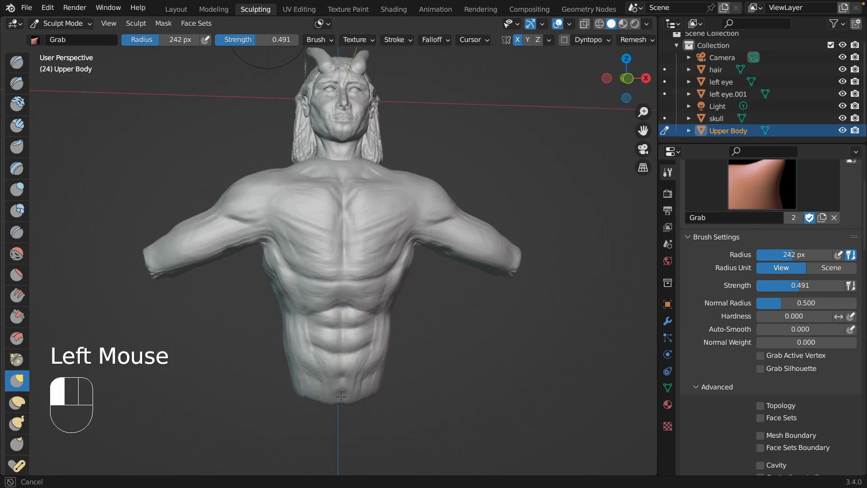
pyautogui.moveTo(341, 397); pyautogui.dragTo(341, 398)
pyautogui.moveTo(338, 397); pyautogui.dragTo(338, 398, button='middle')
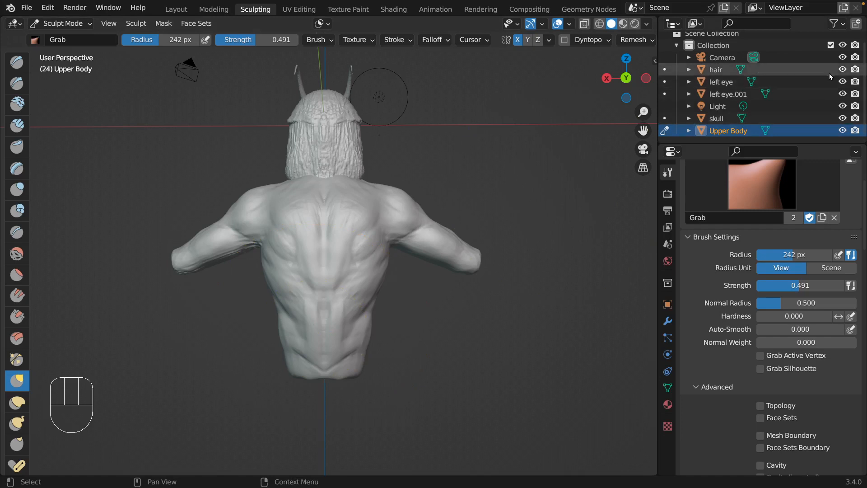
# Hide the hair object to expose the neck and upper back.
pyautogui.click(842, 69)
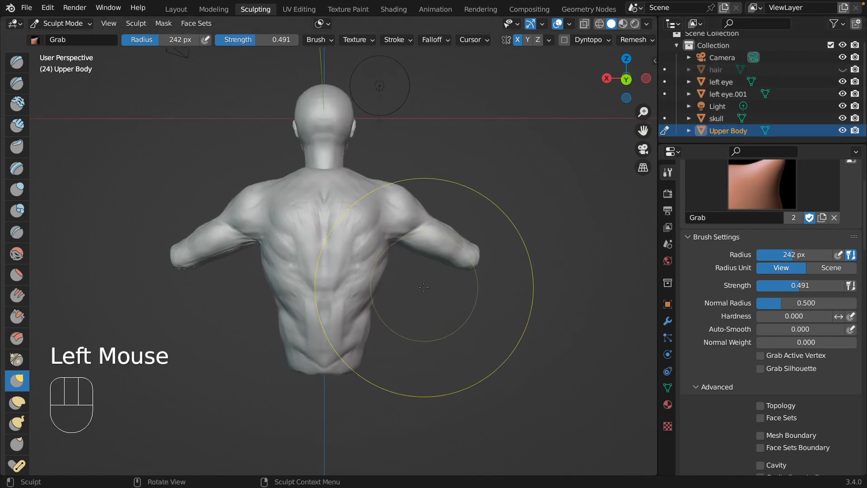
pyautogui.moveTo(423, 287); pyautogui.dragTo(424, 288, button='middle')
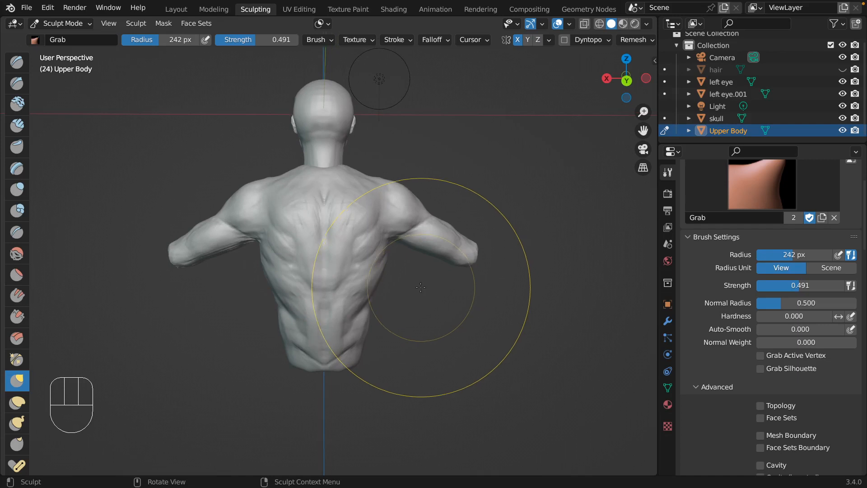
# Try to reshape the upper chest from the right orthographic view using the Grab brush with a radius of 242 px.
pyautogui.moveTo(421, 287); pyautogui.dragTo(421, 286, button='middle')
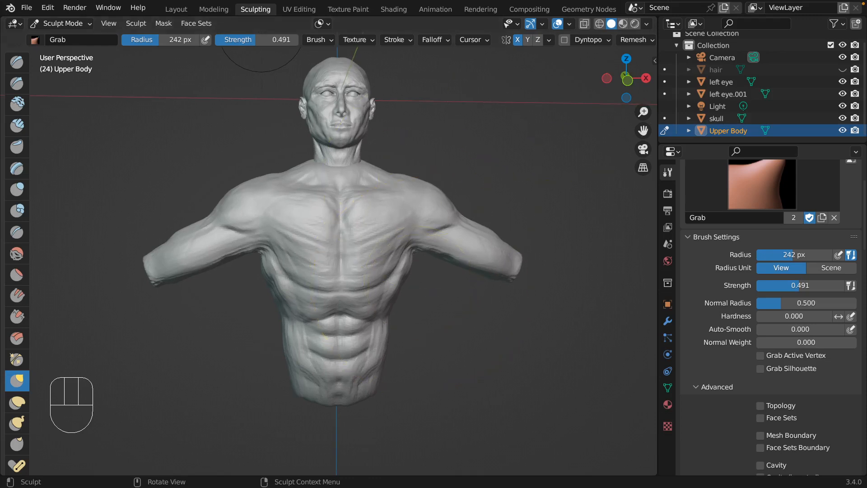
pyautogui.moveTo(261, 25); pyautogui.dragTo(256, 76, button='middle')
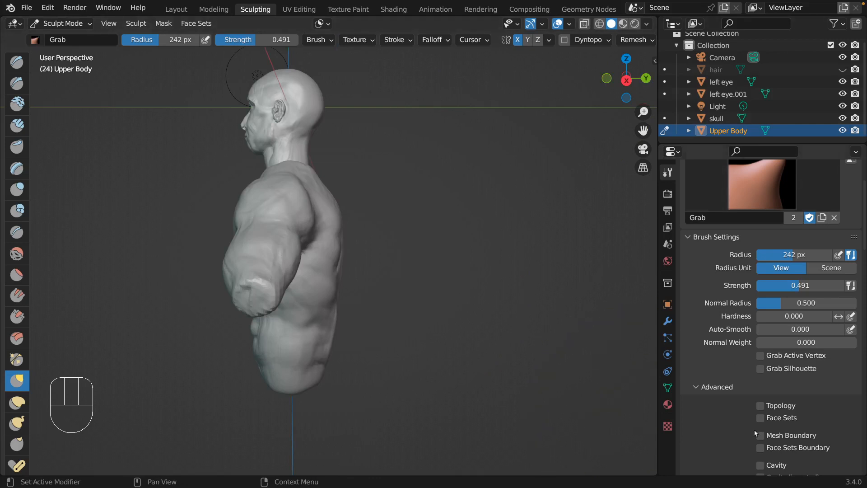
pyautogui.click(566, 334)
pyautogui.press('KP_3')
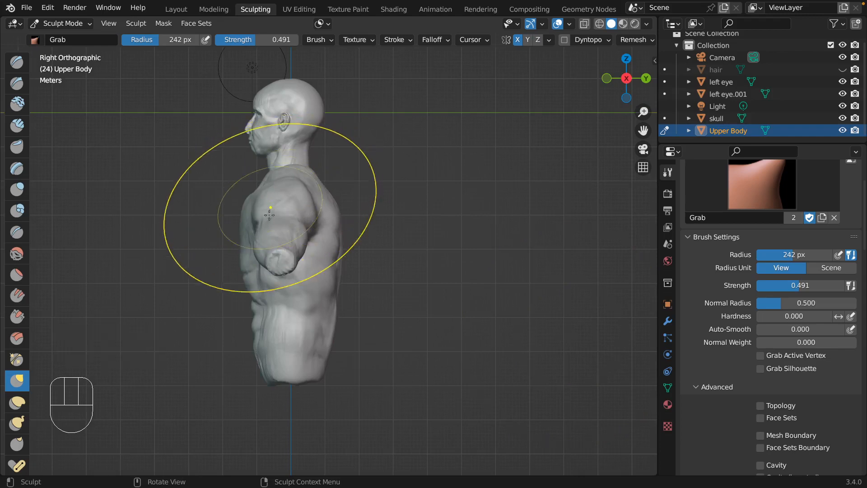
pyautogui.moveTo(253, 208); pyautogui.dragTo(265, 193, button='middle')
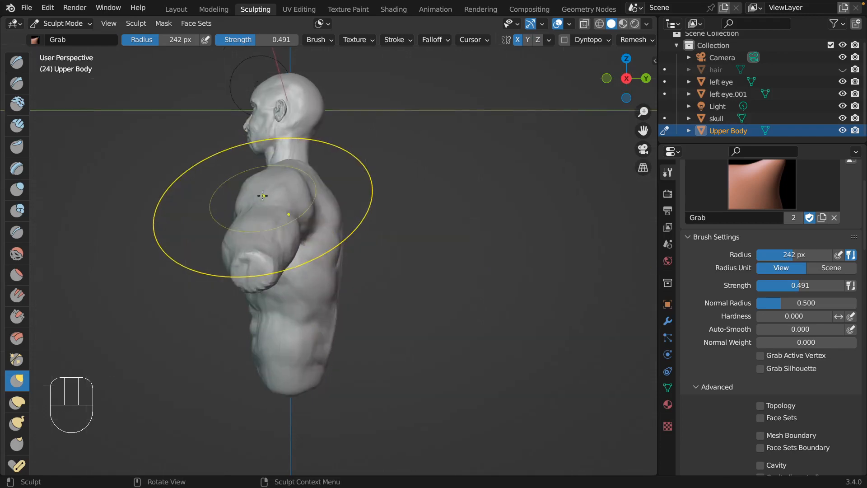
pyautogui.press('KP_3')
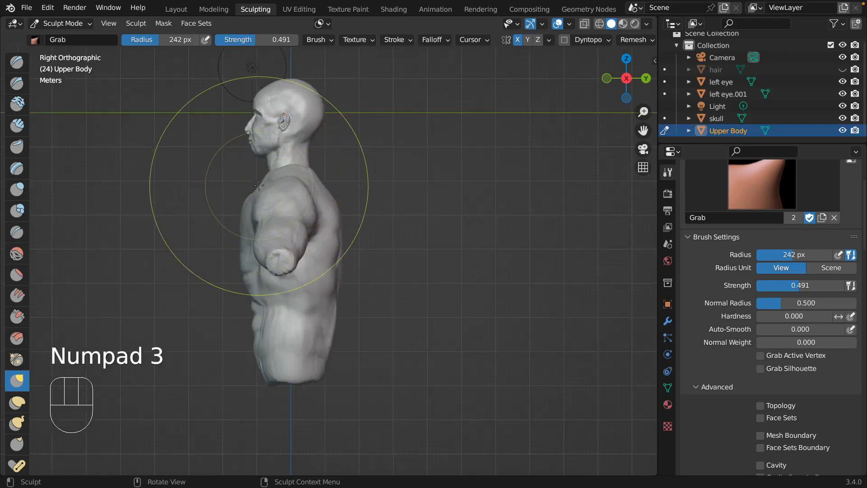
pyautogui.moveTo(256, 190); pyautogui.dragTo(254, 189)
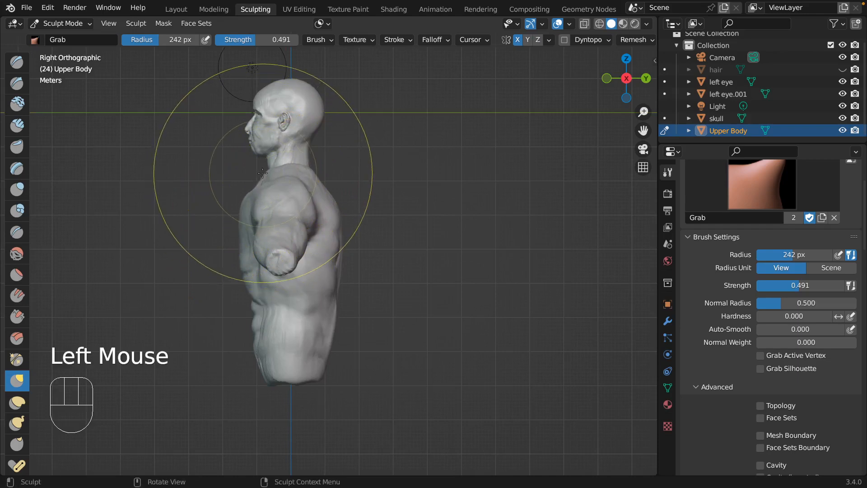
pyautogui.press('super+z')
# Reduce the Grab brush radius to 119 px and reshape the profile of the upper and middle chest from the right side.
pyautogui.press('f')
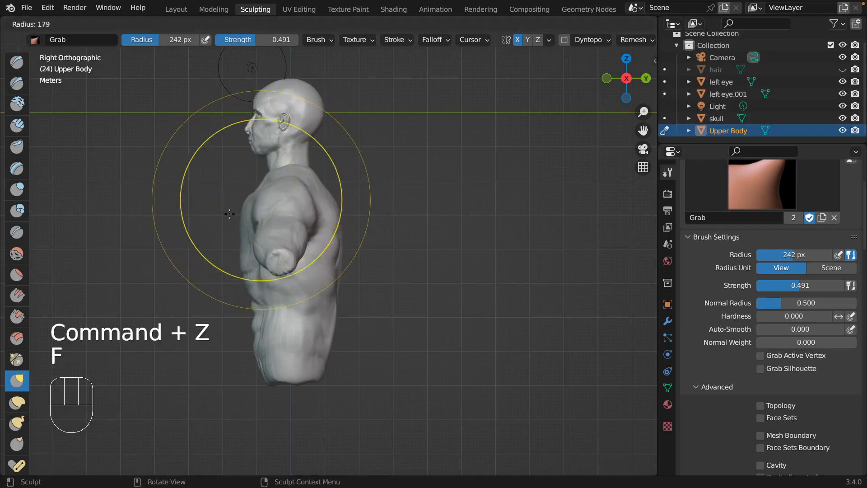
pyautogui.click(237, 194)
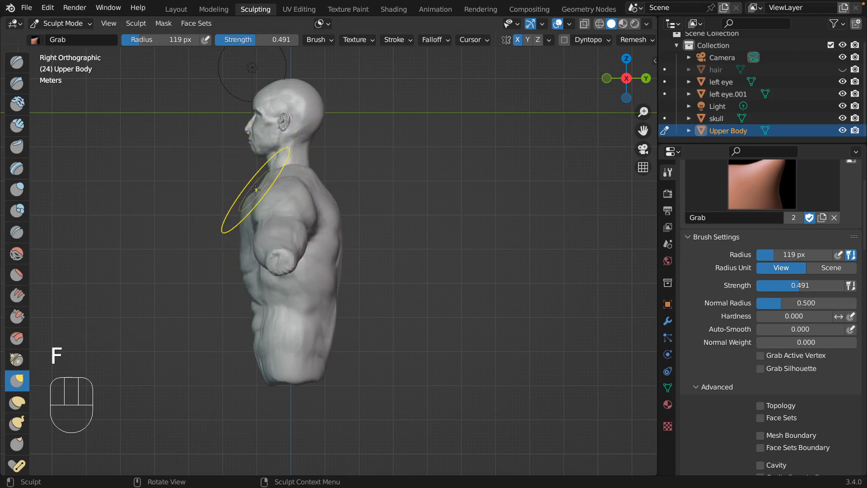
pyautogui.click(255, 188)
pyautogui.click(255, 188)
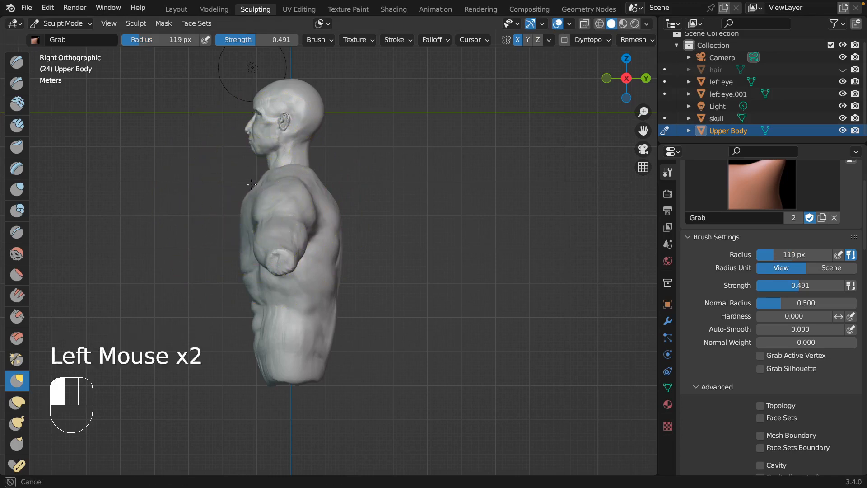
pyautogui.moveTo(252, 184)
pyautogui.mouseDown()
pyautogui.moveTo(242, 202)
pyautogui.moveTo(249, 192)
pyautogui.mouseUp()
pyautogui.click(242, 199)
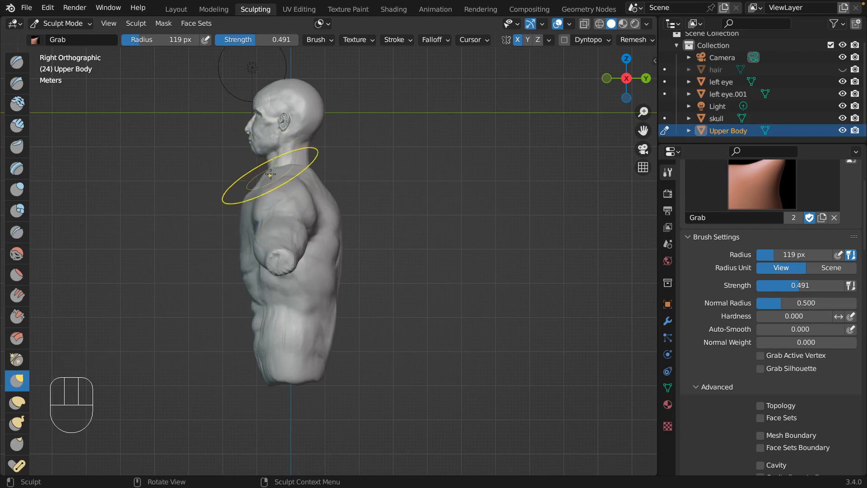
pyautogui.moveTo(254, 187)
pyautogui.mouseDown()
pyautogui.moveTo(243, 232)
pyautogui.moveTo(243, 213)
pyautogui.mouseUp()
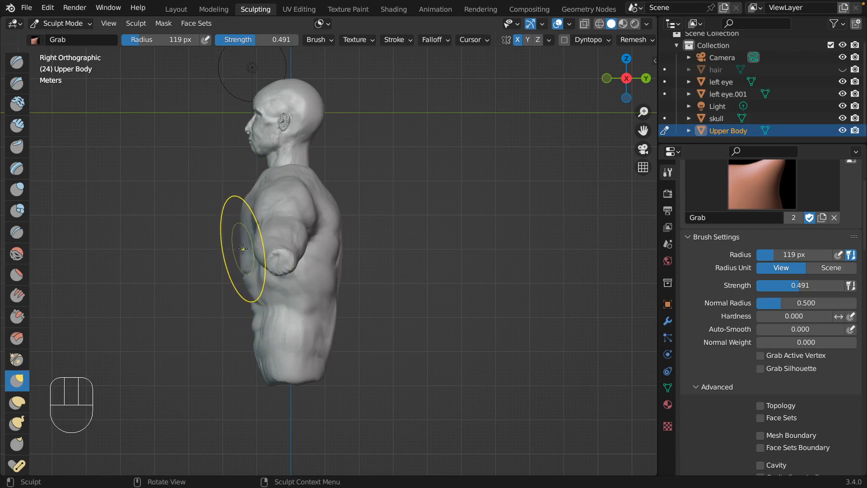
pyautogui.moveTo(242, 246); pyautogui.dragTo(235, 269)
# Adjust the lower chest and rib area from the front using the Grab brush with a radius of 119 px.
pyautogui.moveTo(235, 269)
pyautogui.mouseDown(button='middle')
pyautogui.moveTo(252, 252)
pyautogui.moveTo(237, 241)
pyautogui.mouseUp(button='middle')
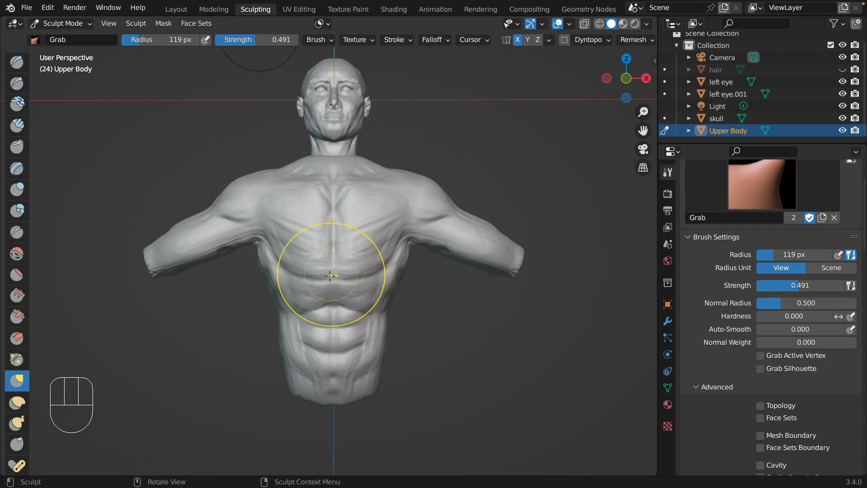
pyautogui.moveTo(325, 275)
pyautogui.mouseDown()
pyautogui.moveTo(304, 253)
pyautogui.moveTo(279, 260)
pyautogui.moveTo(280, 269)
pyautogui.mouseUp()
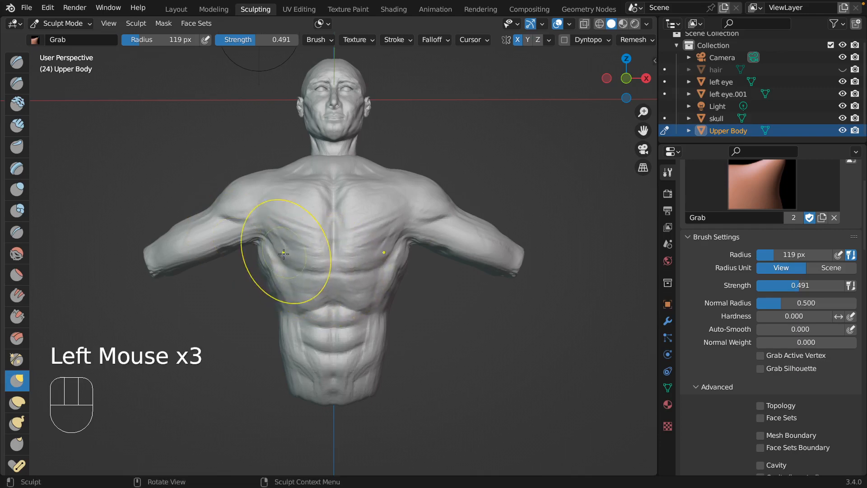
pyautogui.moveTo(310, 299); pyautogui.dragTo(298, 294)
# Enlarge the Grab brush to 175 px and push the torso's bottom end and abdomen upward from the front.
pyautogui.press('f')
pyautogui.moveTo(298, 294); pyautogui.dragTo(307, 316)
pyautogui.moveTo(328, 388)
pyautogui.mouseDown()
pyautogui.moveTo(318, 371)
pyautogui.moveTo(343, 389)
pyautogui.mouseUp()
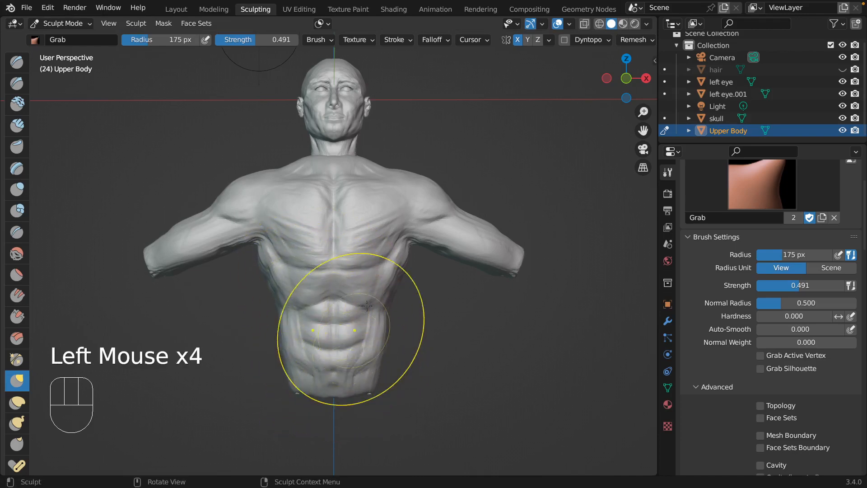
pyautogui.moveTo(359, 301)
pyautogui.mouseDown()
pyautogui.moveTo(372, 295)
pyautogui.moveTo(382, 257)
pyautogui.mouseUp()
# Refine the chest's front contour from the right orthographic view using the Grab brush with a radius of 175 px.
pyautogui.press('KP_3')
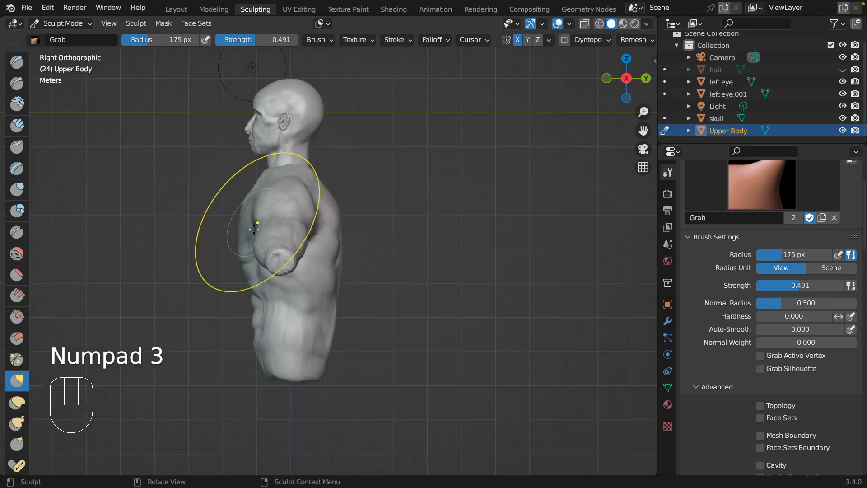
pyautogui.moveTo(242, 259); pyautogui.dragTo(245, 255)
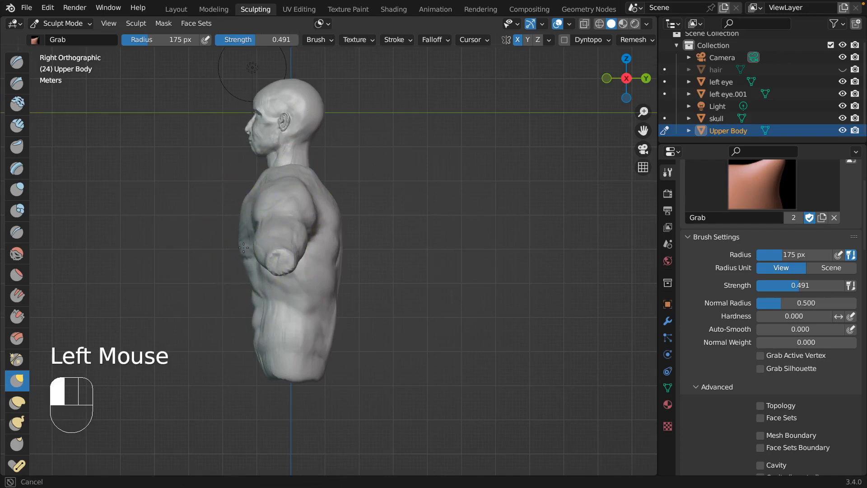
pyautogui.moveTo(244, 248); pyautogui.dragTo(243, 240)
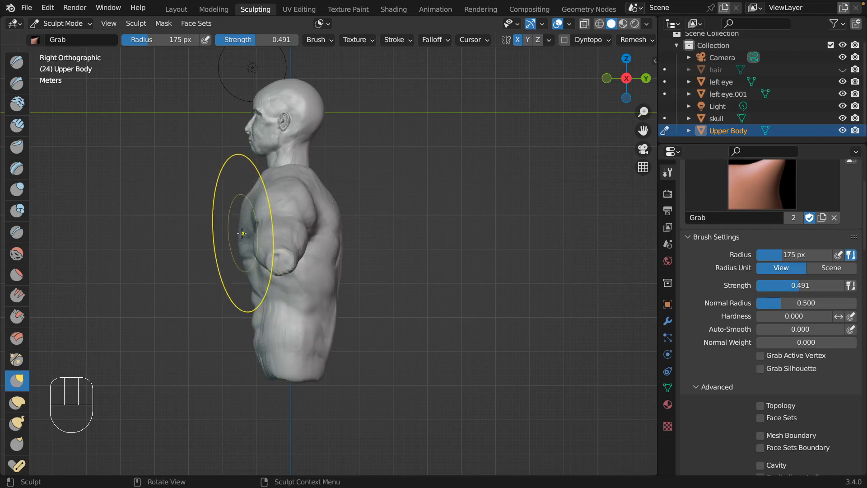
pyautogui.moveTo(242, 233); pyautogui.dragTo(248, 275)
# Reduce the Grab brush radius to 115 px and pull the area below the chest forward in profile.
pyautogui.press('f')
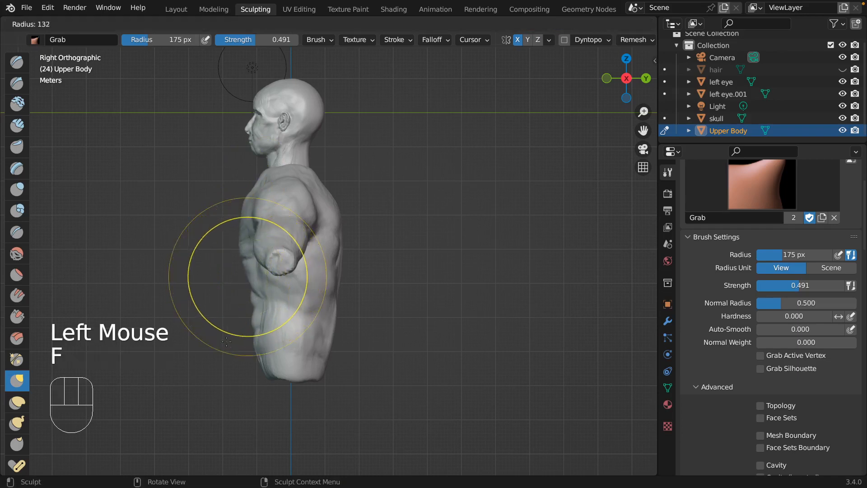
pyautogui.click(233, 321)
pyautogui.moveTo(249, 280); pyautogui.dragTo(239, 273)
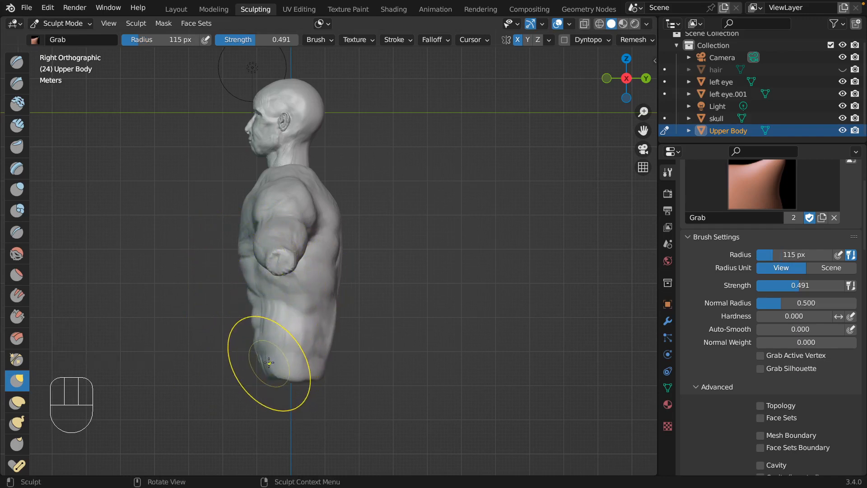
# Enlarge the Grab brush to 182 px and reshape the abdomen's front contour from the ribs to the torso's bottom end.
pyautogui.press('f')
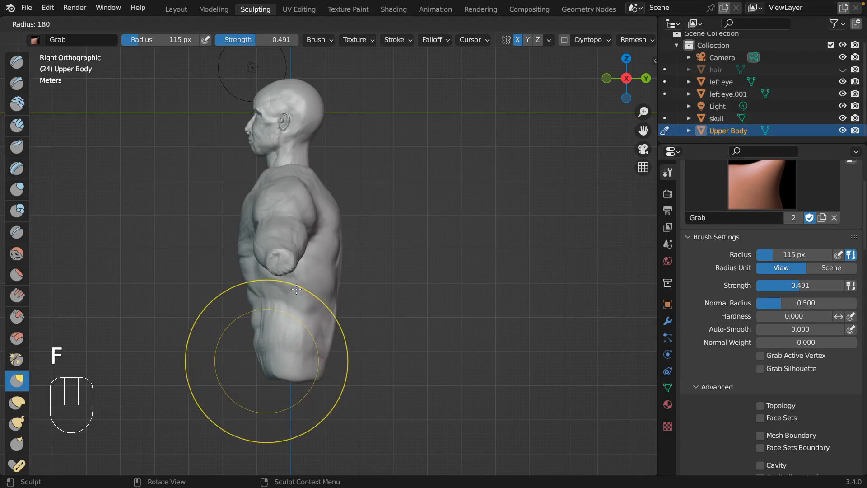
pyautogui.click(263, 369)
pyautogui.moveTo(263, 369); pyautogui.dragTo(276, 368)
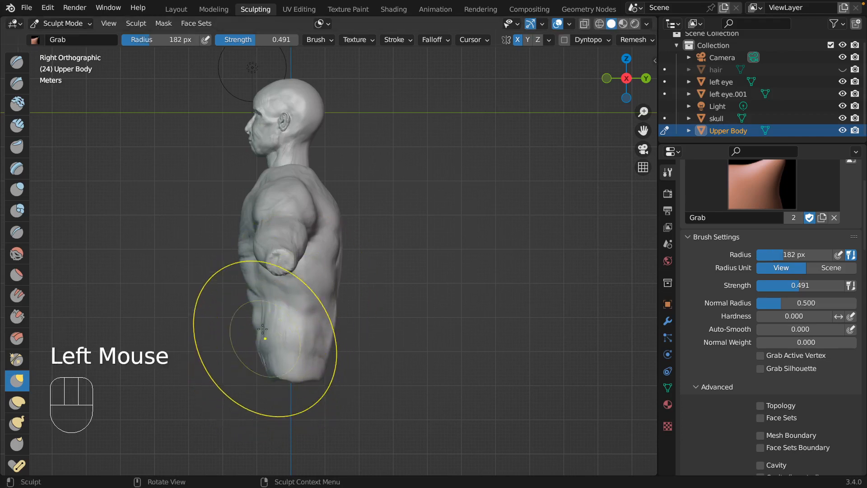
pyautogui.moveTo(243, 224); pyautogui.dragTo(255, 293)
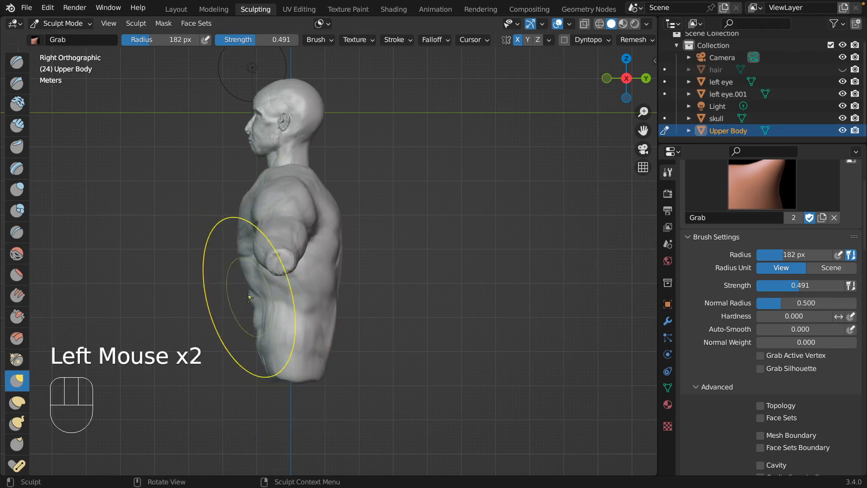
pyautogui.click(253, 302)
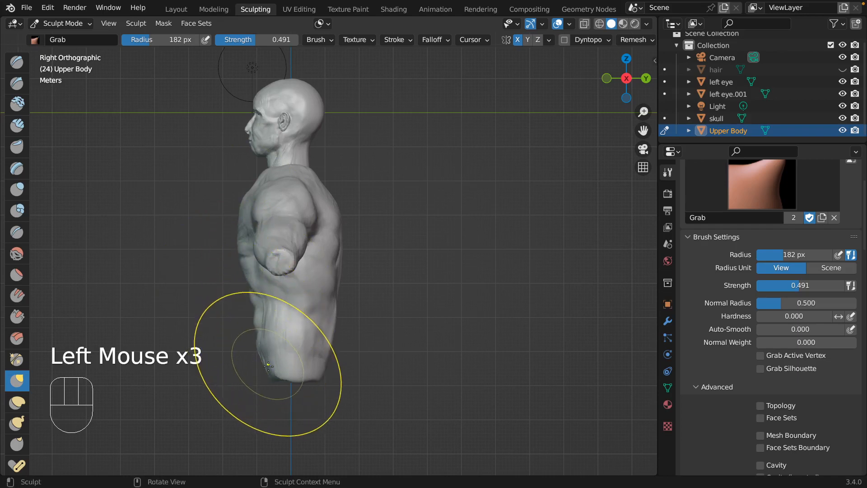
pyautogui.moveTo(269, 386); pyautogui.dragTo(270, 372)
pyautogui.moveTo(255, 284); pyautogui.dragTo(249, 303)
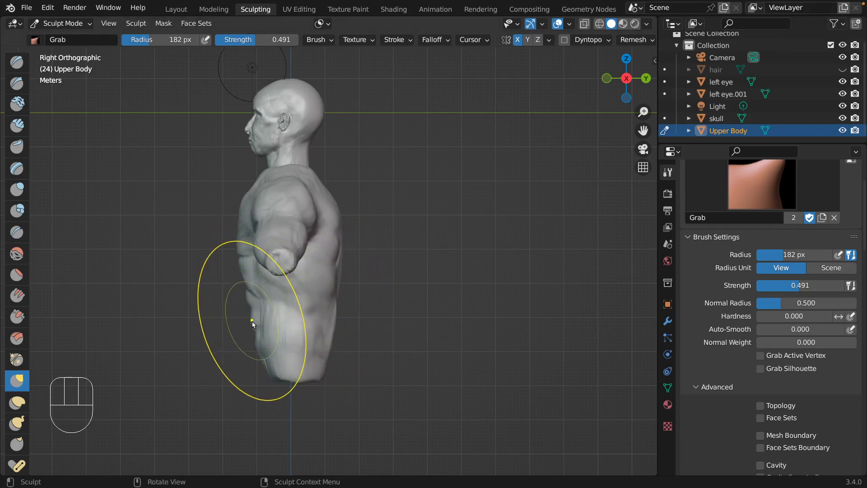
pyautogui.moveTo(252, 326); pyautogui.dragTo(249, 327)
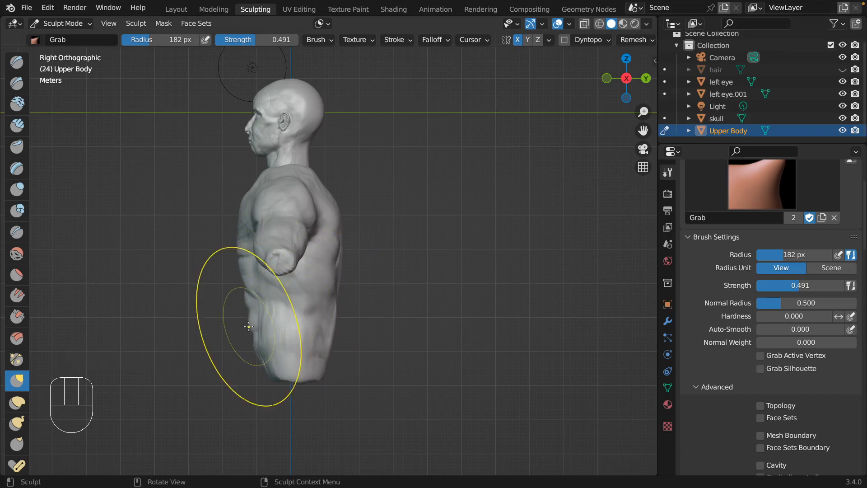
# Push the lower back inward and shape its curve in profile with the Grab brush, reducing the radius to 90 px.
pyautogui.moveTo(316, 379)
pyautogui.mouseDown()
pyautogui.moveTo(333, 377)
pyautogui.moveTo(320, 357)
pyautogui.moveTo(324, 336)
pyautogui.moveTo(316, 336)
pyautogui.moveTo(324, 327)
pyautogui.moveTo(319, 332)
pyautogui.mouseUp()
pyautogui.press('f')
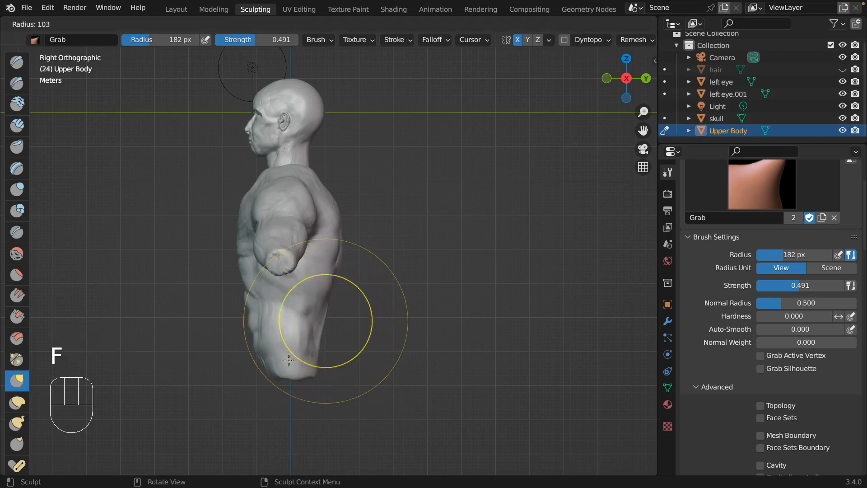
pyautogui.click(311, 336)
pyautogui.moveTo(315, 339)
pyautogui.mouseDown()
pyautogui.moveTo(322, 327)
pyautogui.moveTo(315, 330)
pyautogui.mouseUp()
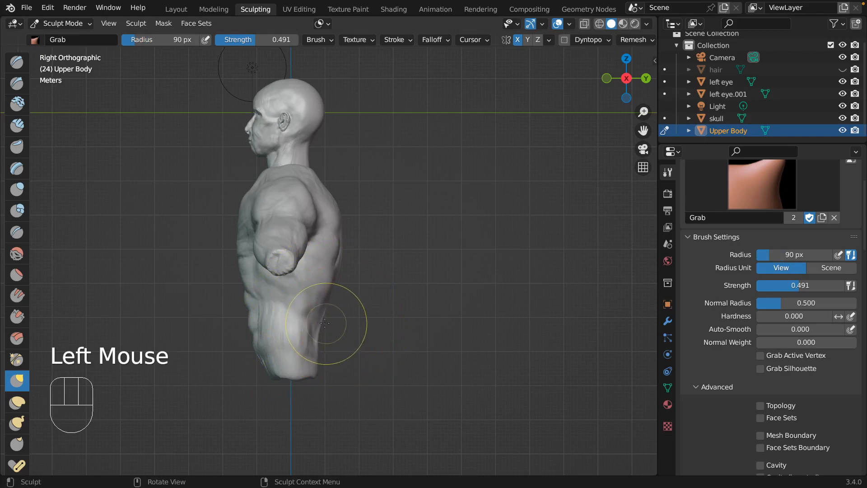
pyautogui.moveTo(326, 298); pyautogui.dragTo(324, 304)
pyautogui.moveTo(324, 305); pyautogui.dragTo(334, 316)
pyautogui.click(336, 289)
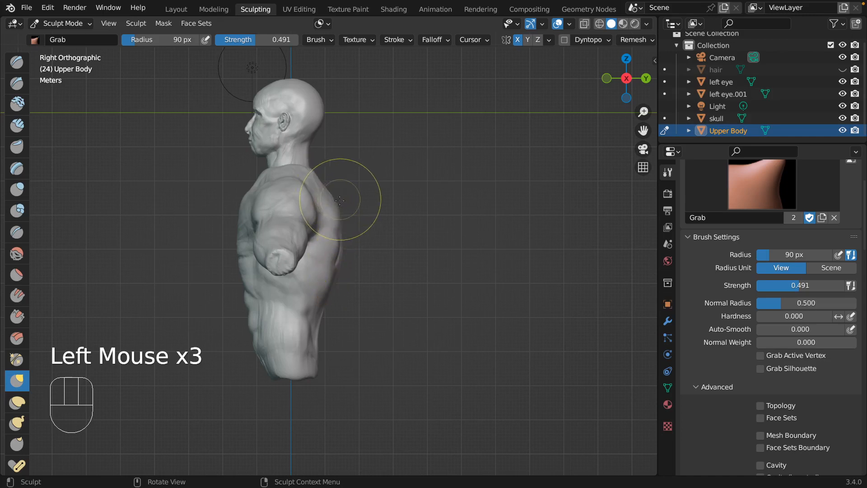
# Flatten the upper and middle back contour in profile using the Grab brush with a radius of 90 px.
pyautogui.moveTo(335, 215); pyautogui.dragTo(339, 253)
pyautogui.click(334, 271)
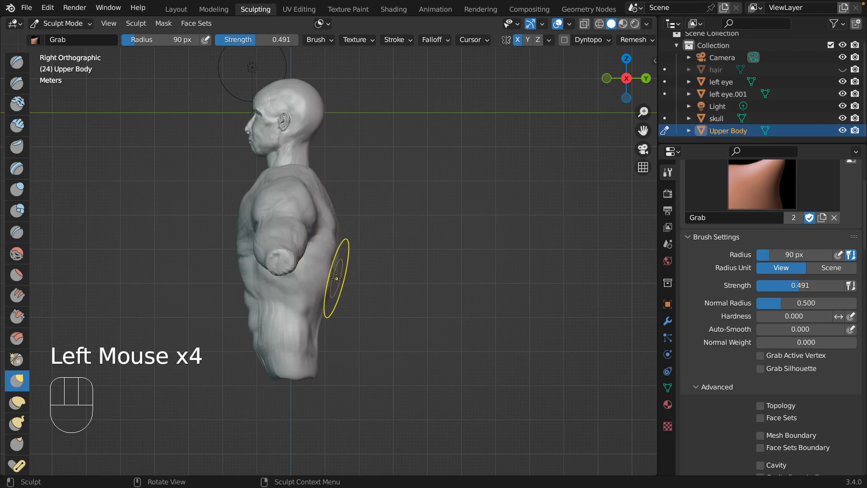
pyautogui.click(333, 279)
# Enlarge the Grab brush to 202 px and push the whole back contour inward from the shoulder blades to the lower back.
pyautogui.press('f')
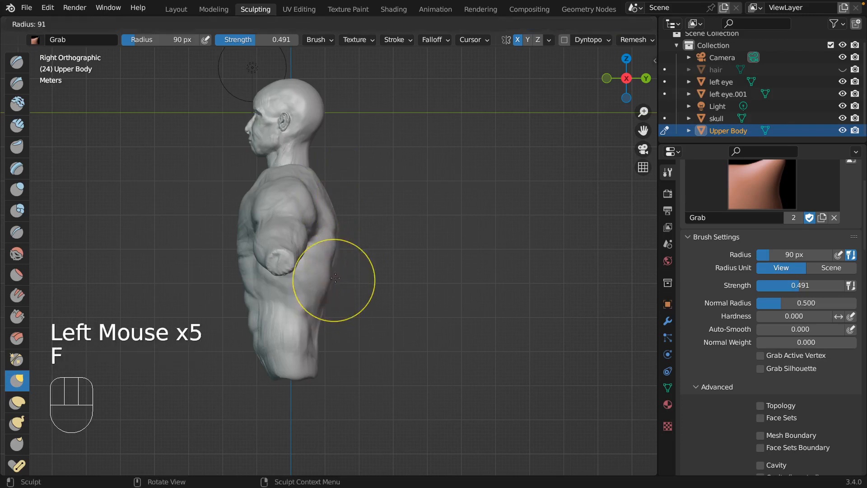
pyautogui.click(332, 261)
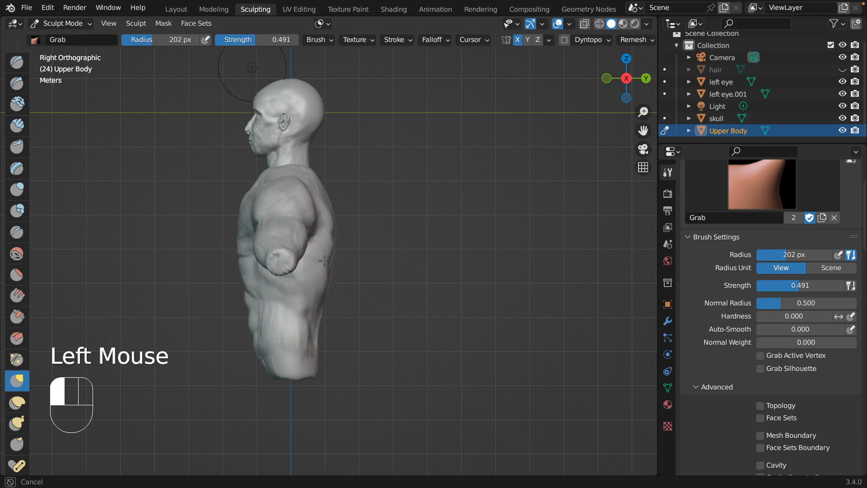
pyautogui.click(322, 308)
pyautogui.moveTo(316, 344); pyautogui.dragTo(333, 253)
pyautogui.click(334, 257)
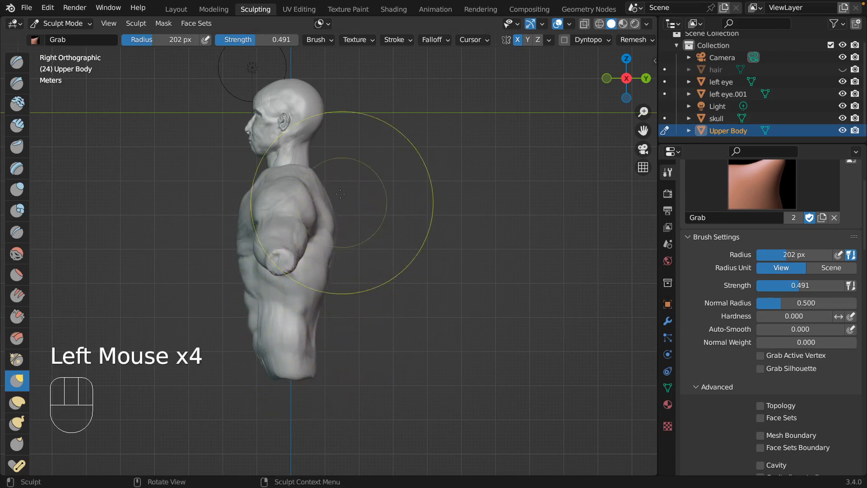
pyautogui.moveTo(333, 204); pyautogui.dragTo(331, 211)
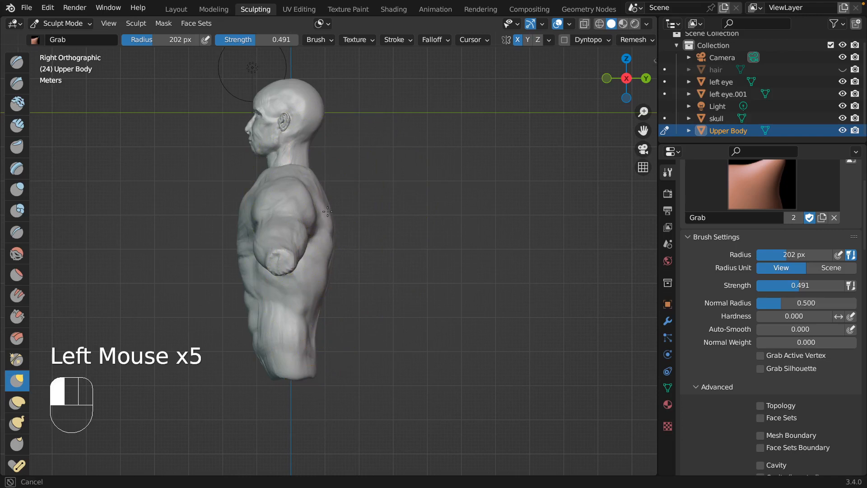
pyautogui.moveTo(328, 211); pyautogui.dragTo(328, 212)
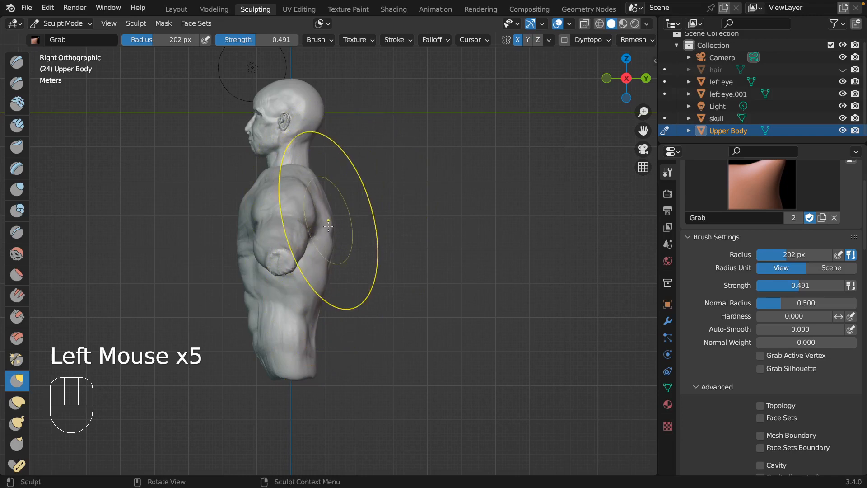
# Reduce the Grab brush radius to 126 px and reshape the lower back and the torso's bottom end in profile.
pyautogui.press('f')
pyautogui.click(323, 295)
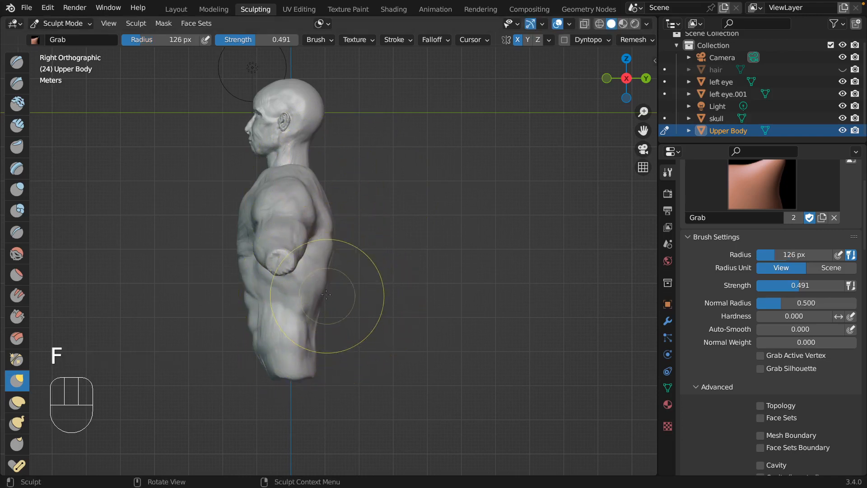
pyautogui.moveTo(324, 294); pyautogui.dragTo(316, 288)
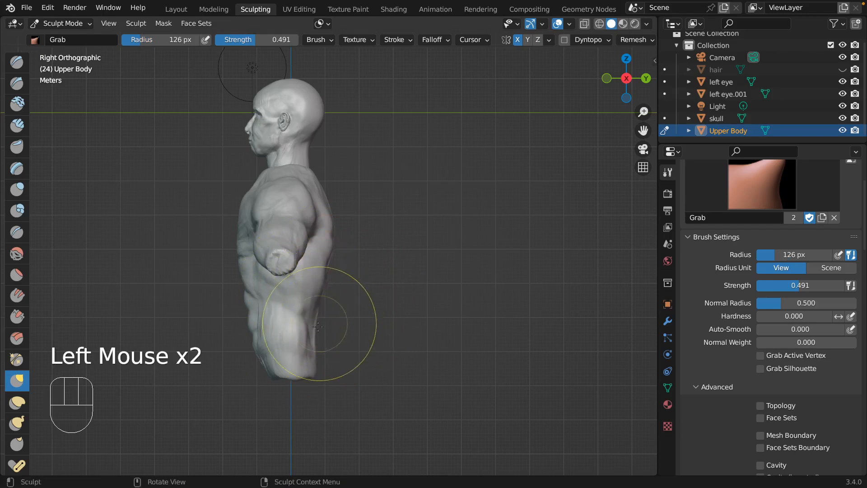
pyautogui.moveTo(317, 330); pyautogui.dragTo(310, 357)
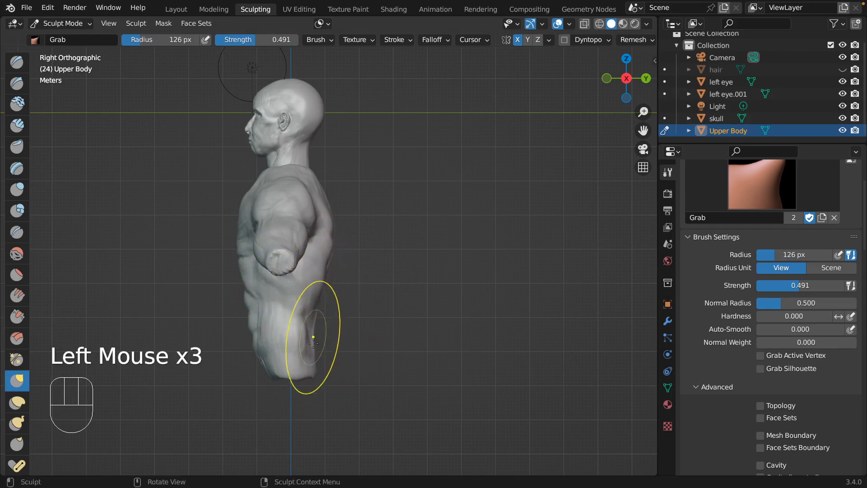
pyautogui.moveTo(263, 369); pyautogui.dragTo(259, 369)
# Adjust the front contour of the chest and upper abdomen in right side view with the 126 px Grab brush.
pyautogui.moveTo(278, 358); pyautogui.dragTo(279, 358, button='middle')
pyautogui.press('KP_3')
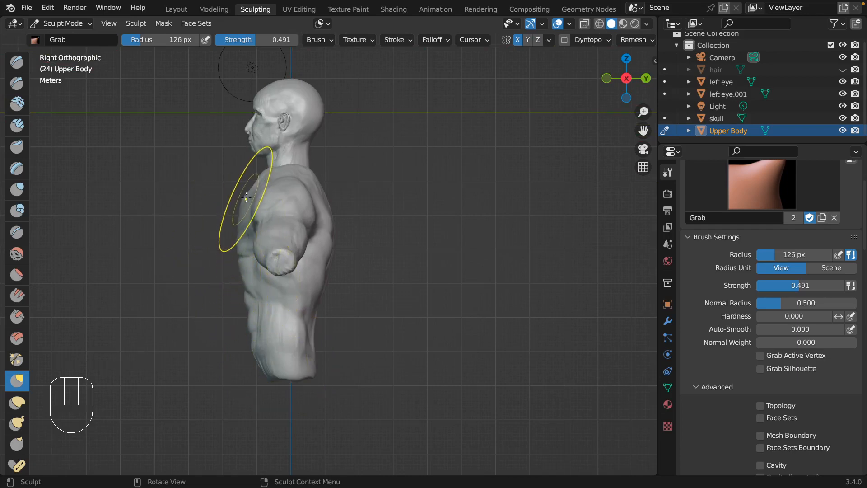
pyautogui.moveTo(248, 181)
pyautogui.mouseDown()
pyautogui.moveTo(234, 251)
pyautogui.moveTo(238, 245)
pyautogui.mouseUp()
pyautogui.moveTo(239, 244); pyautogui.dragTo(237, 262)
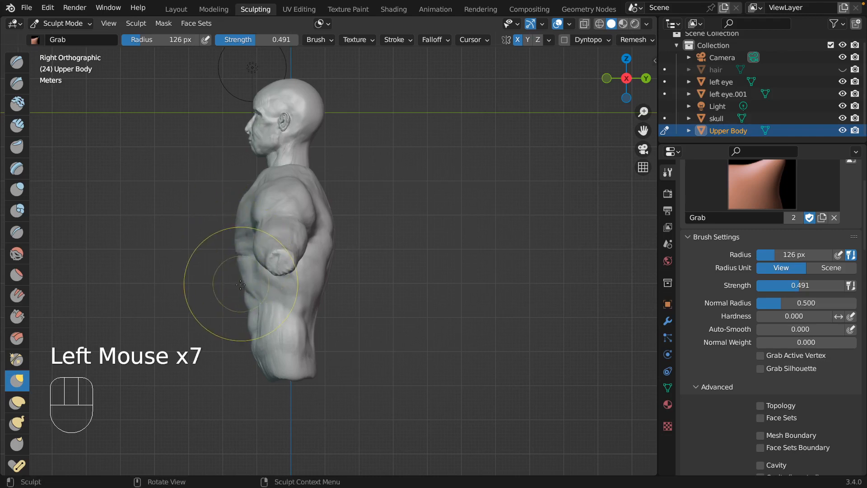
pyautogui.click(230, 355)
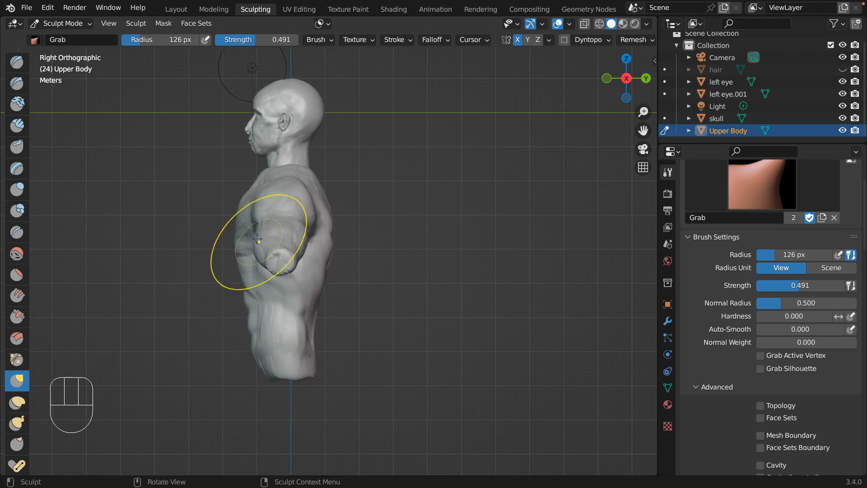
# Reduce the Grab brush radius to 85 px and refine the profile of the upper chest, lower chest and upper abdomen.
pyautogui.press('f')
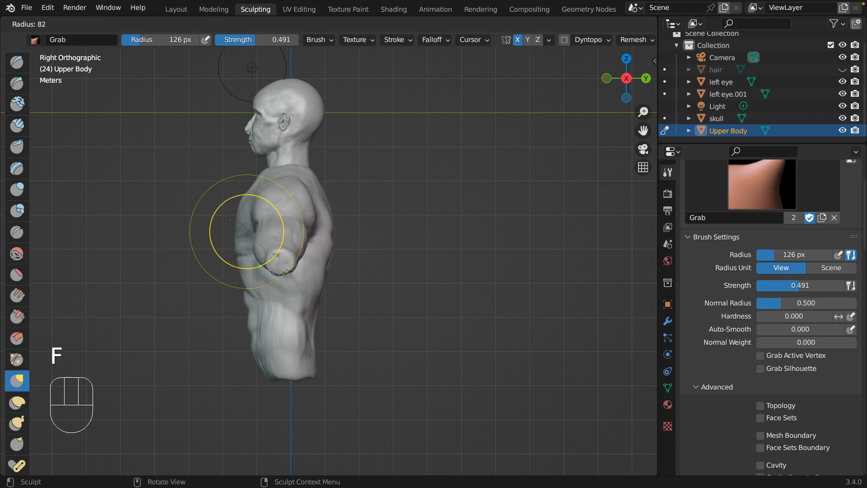
pyautogui.click(239, 237)
pyautogui.moveTo(242, 197); pyautogui.dragTo(252, 183)
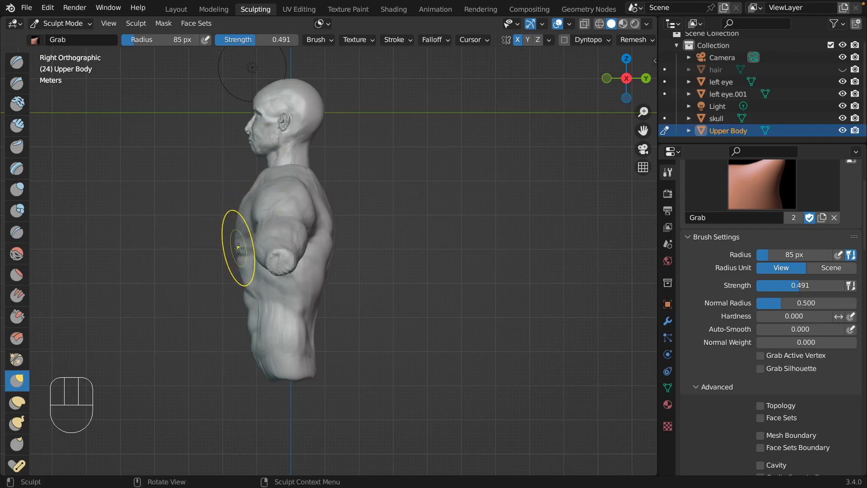
pyautogui.moveTo(236, 255); pyautogui.dragTo(238, 243)
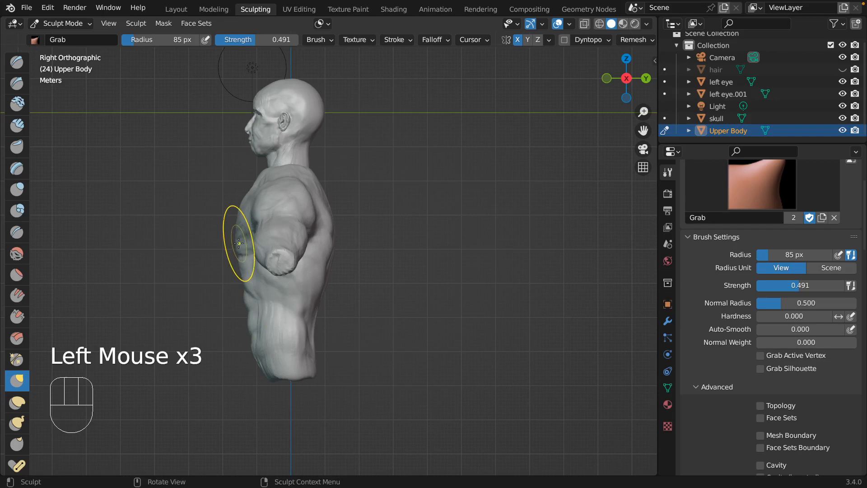
pyautogui.click(241, 288)
pyautogui.moveTo(241, 288); pyautogui.dragTo(239, 288)
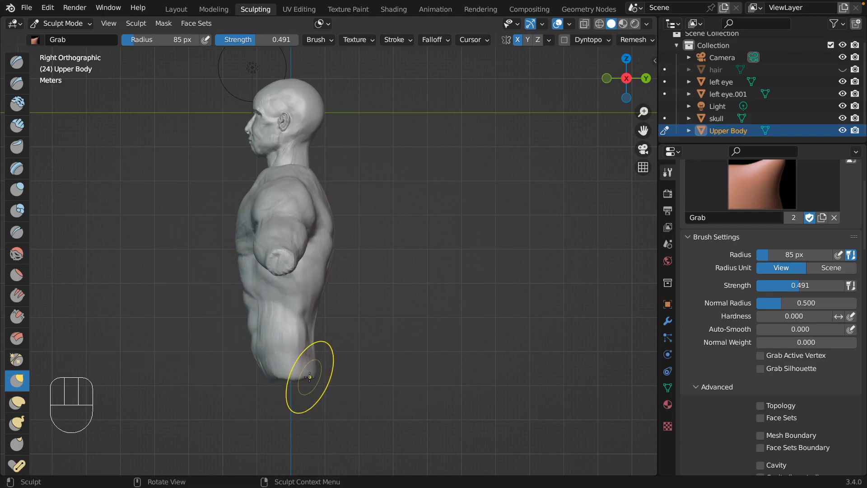
# Shape the rear lower corner of the torso into a slight outward curve with the 85 px Grab brush.
pyautogui.moveTo(309, 379); pyautogui.dragTo(312, 369)
pyautogui.moveTo(313, 370); pyautogui.dragTo(312, 371)
pyautogui.moveTo(312, 371); pyautogui.dragTo(323, 367)
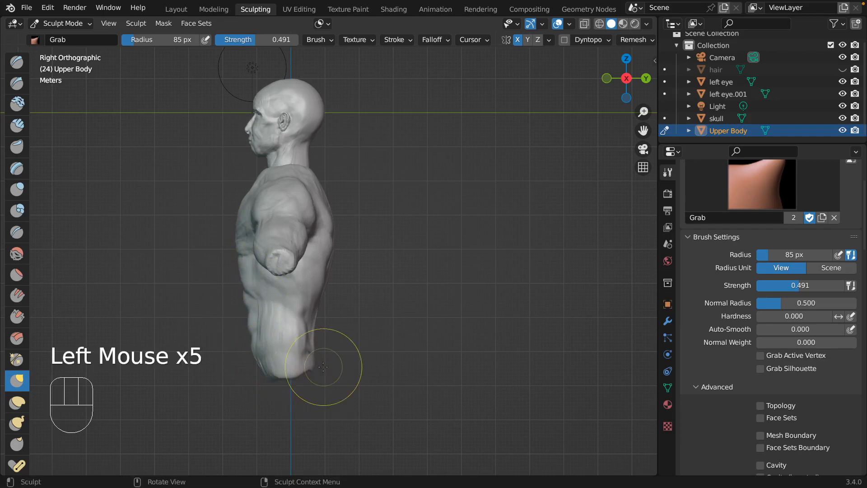
# Enlarge the Grab brush to 193 px and adjust the chest front and the upper chest below the neck from the side.
pyautogui.moveTo(323, 367)
pyautogui.mouseDown(button='middle')
pyautogui.moveTo(339, 360)
pyautogui.moveTo(323, 367)
pyautogui.mouseUp(button='middle')
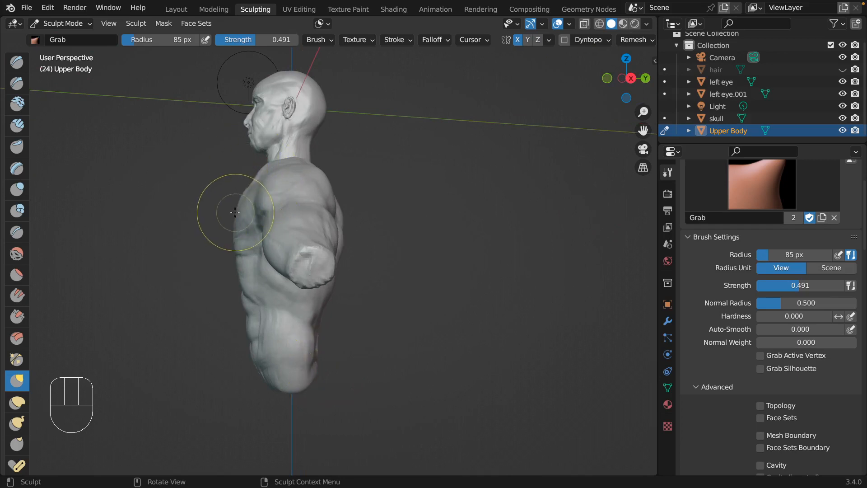
pyautogui.press('f')
pyautogui.click(281, 143)
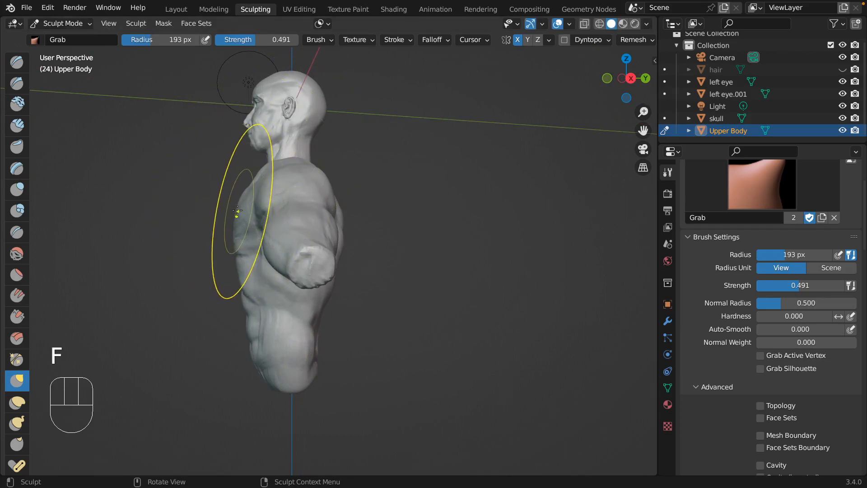
pyautogui.moveTo(240, 212); pyautogui.dragTo(241, 219)
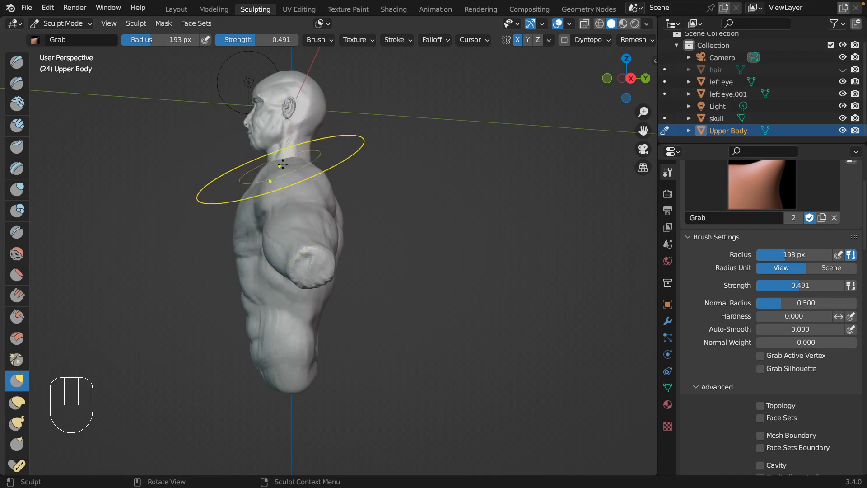
pyautogui.moveTo(260, 170); pyautogui.dragTo(262, 174)
pyautogui.moveTo(240, 205); pyautogui.dragTo(240, 206)
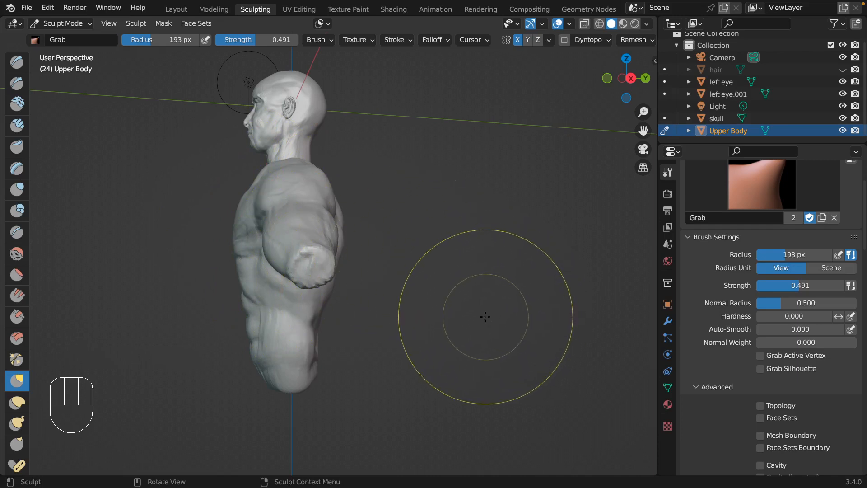
# Reshape the upper and lower back contour in profile using the Grab brush with a radius of 193 px.
pyautogui.moveTo(485, 316)
pyautogui.mouseDown(button='middle')
pyautogui.moveTo(564, 317)
pyautogui.moveTo(461, 316)
pyautogui.mouseUp(button='middle')
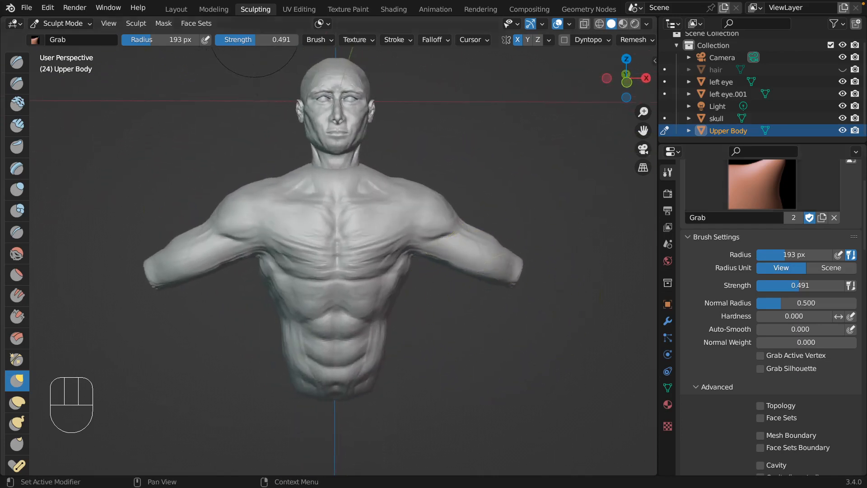
pyautogui.moveTo(387, 209)
pyautogui.mouseDown(button='middle')
pyautogui.moveTo(397, 228)
pyautogui.moveTo(347, 238)
pyautogui.mouseUp(button='middle')
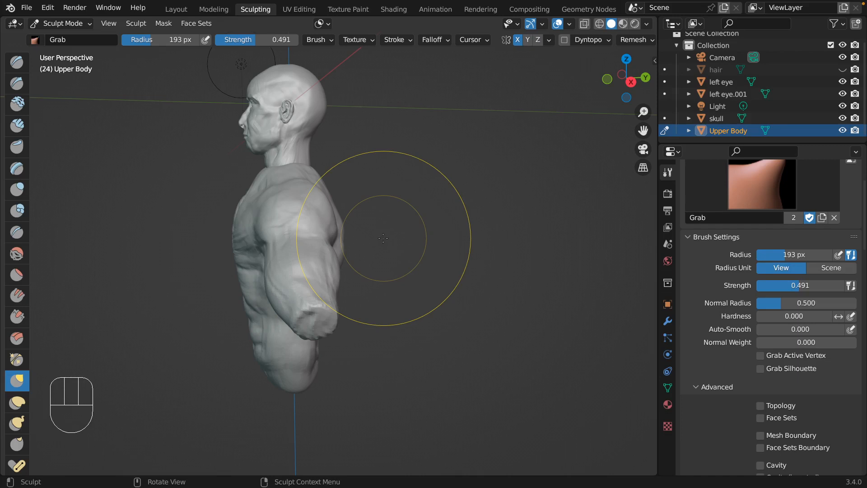
pyautogui.moveTo(358, 361)
pyautogui.mouseDown(button='middle')
pyautogui.moveTo(400, 346)
pyautogui.moveTo(397, 315)
pyautogui.mouseUp(button='middle')
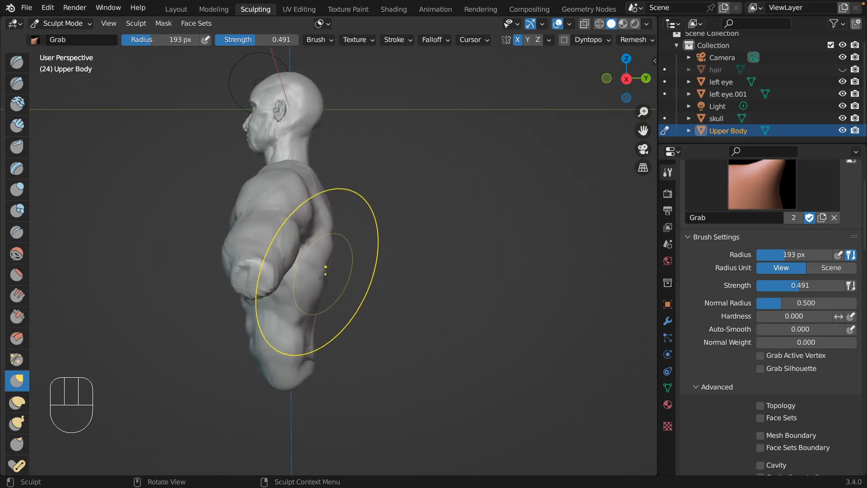
pyautogui.moveTo(304, 289); pyautogui.dragTo(319, 287)
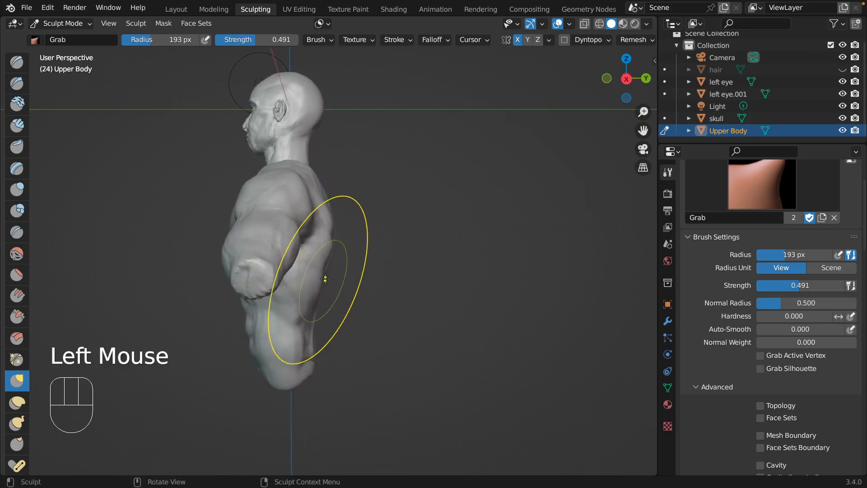
pyautogui.press('KP_3')
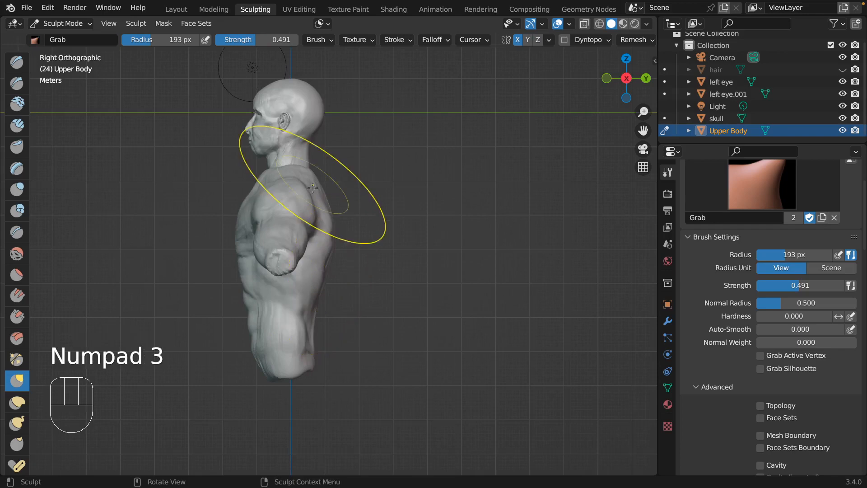
pyautogui.moveTo(324, 200); pyautogui.dragTo(333, 219)
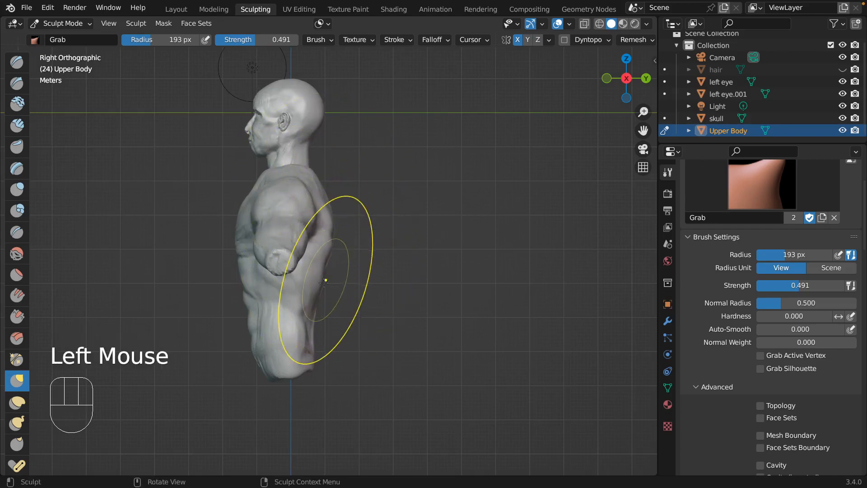
pyautogui.moveTo(325, 282)
pyautogui.mouseDown()
pyautogui.moveTo(323, 275)
pyautogui.moveTo(310, 319)
pyautogui.mouseUp()
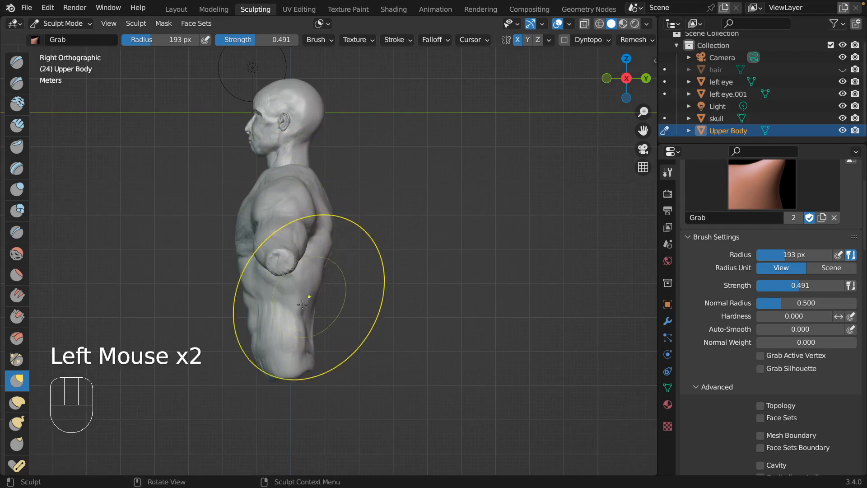
# Refine the front profile of the abdomen and chest with the 193 px Grab brush and check the torso from the front.
pyautogui.moveTo(245, 303); pyautogui.dragTo(247, 353)
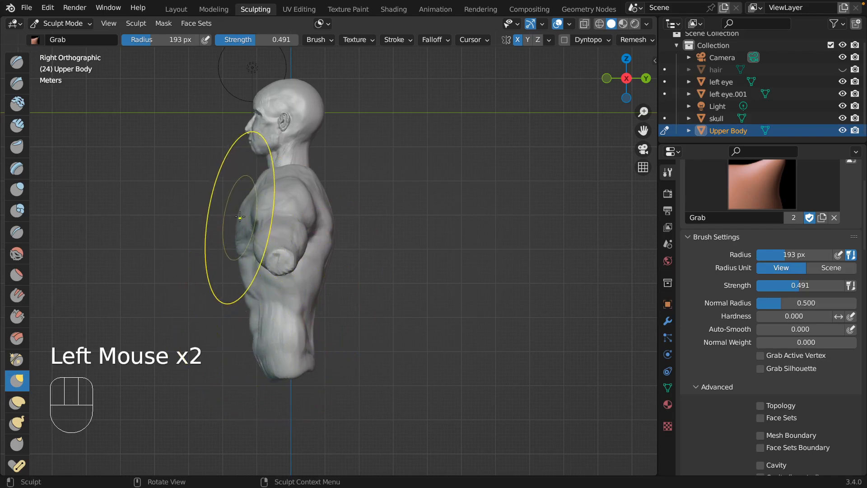
pyautogui.moveTo(243, 212); pyautogui.dragTo(241, 208)
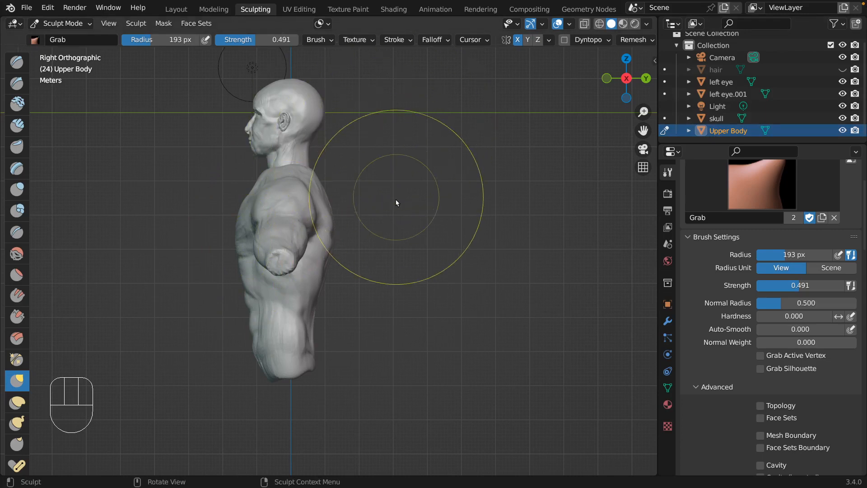
pyautogui.moveTo(396, 199); pyautogui.dragTo(398, 203, button='middle')
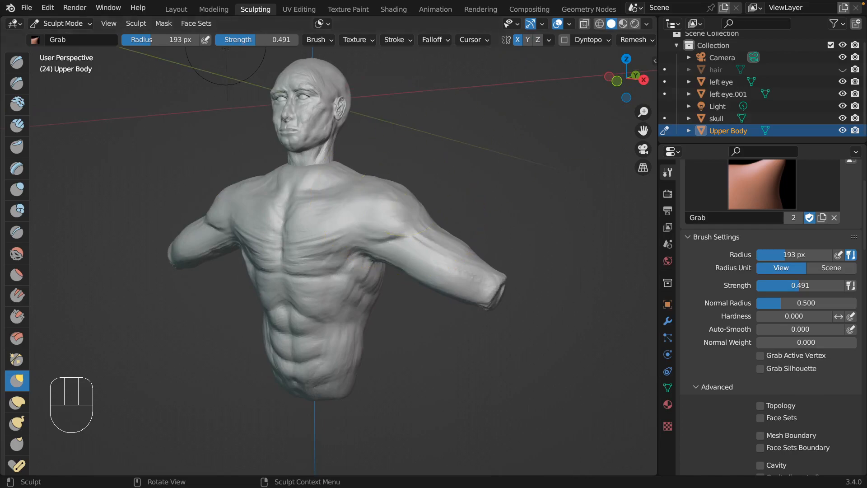